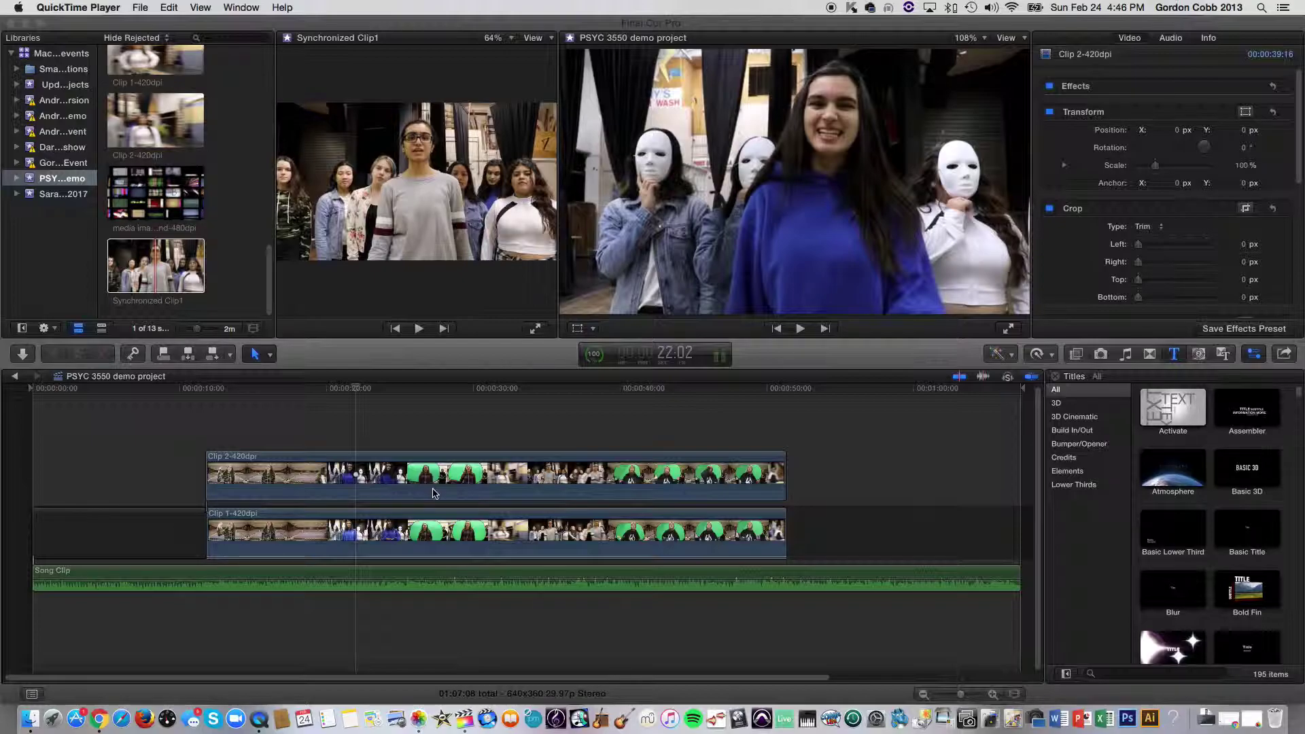
# With the playhead at 27:05, use Transform to shift the upper clip, Clip 2-420dpi, horizontally to about X -165 px
pyautogui.click(318, 397)
pyautogui.click(267, 396)
pyautogui.moveTo(267, 396); pyautogui.dragTo(439, 494)
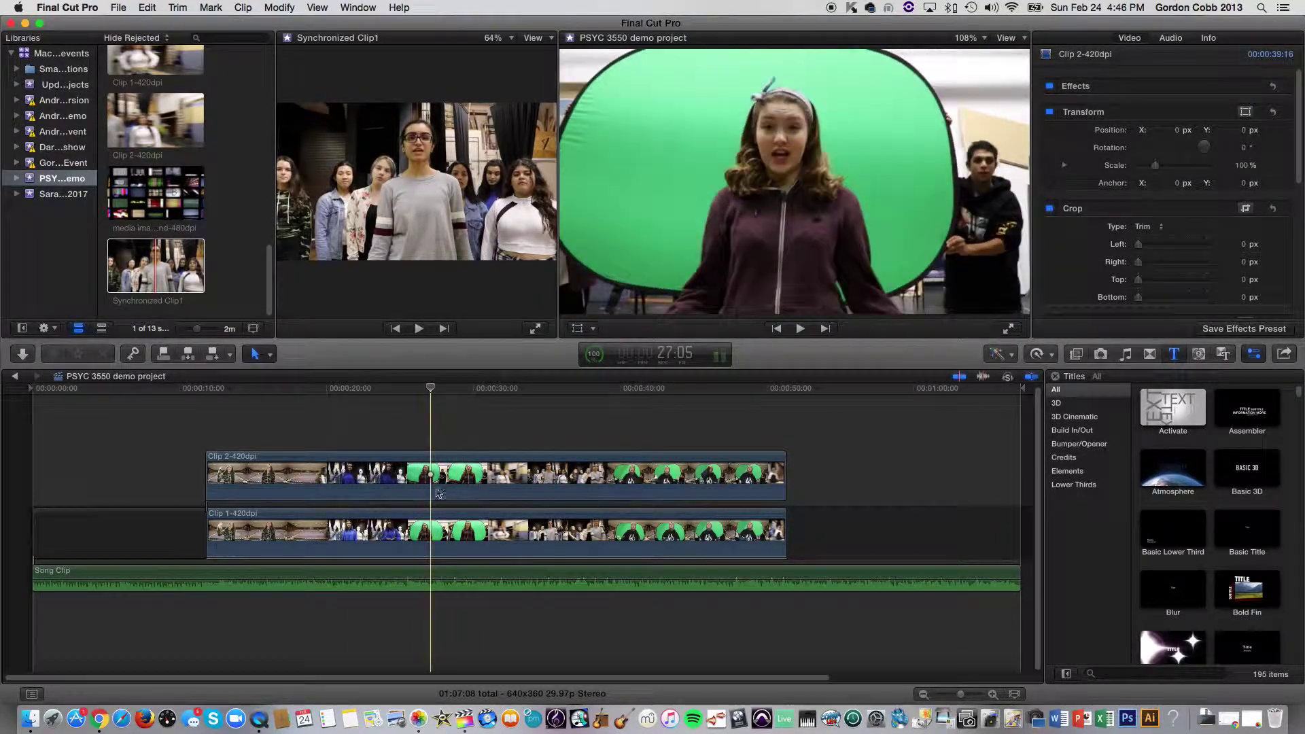
pyautogui.click(446, 524)
pyautogui.click(447, 474)
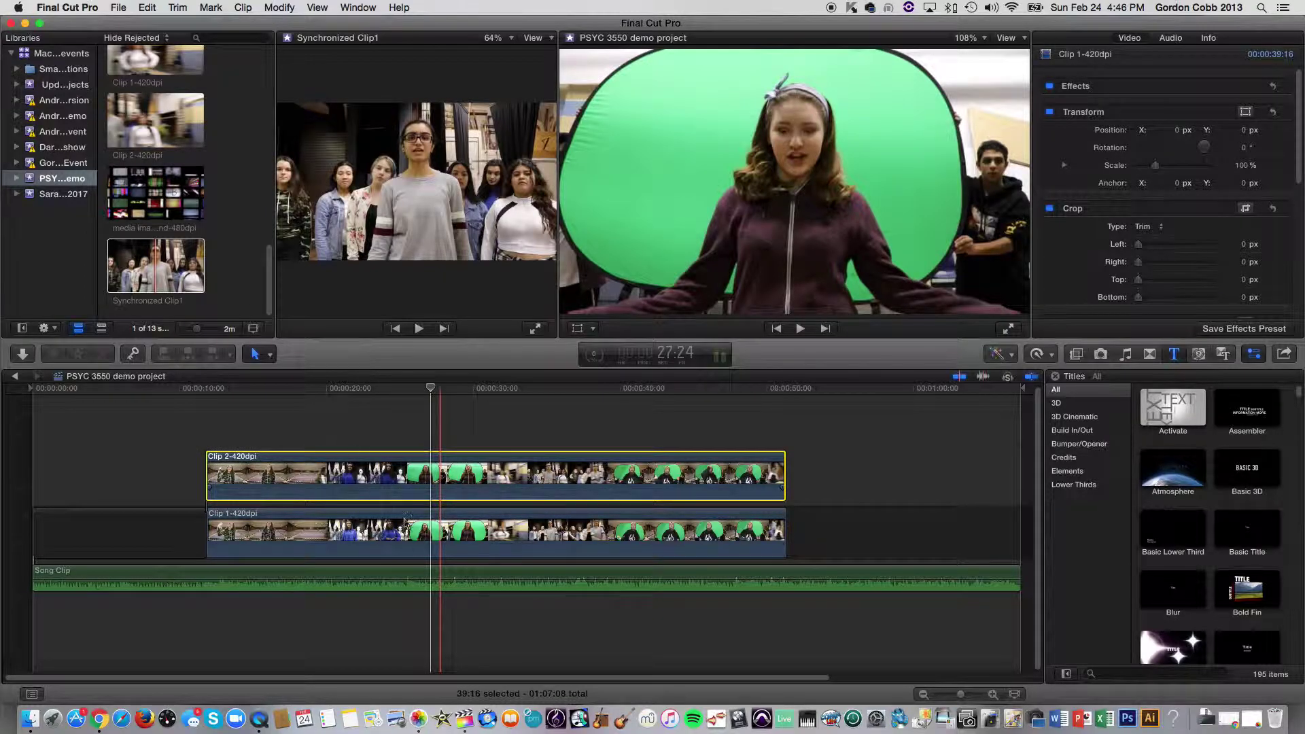
pyautogui.click(448, 540)
pyautogui.click(454, 472)
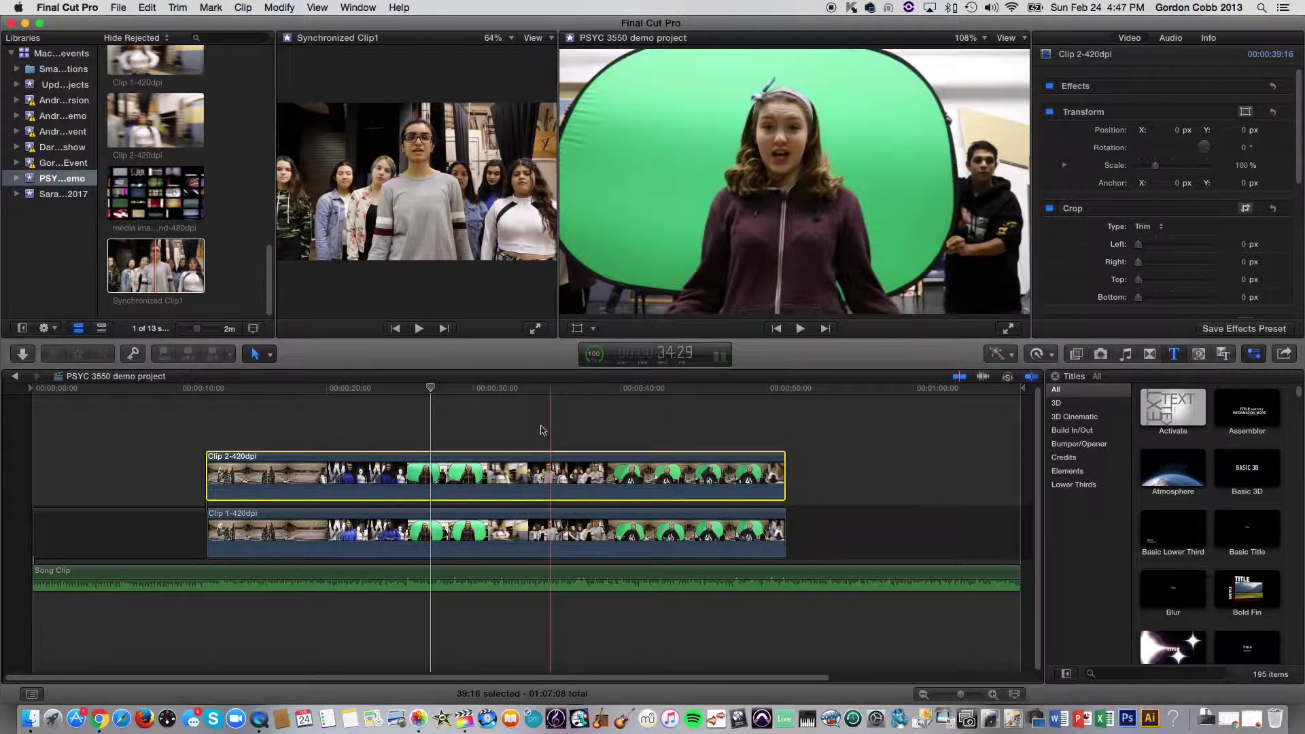
pyautogui.click(578, 329)
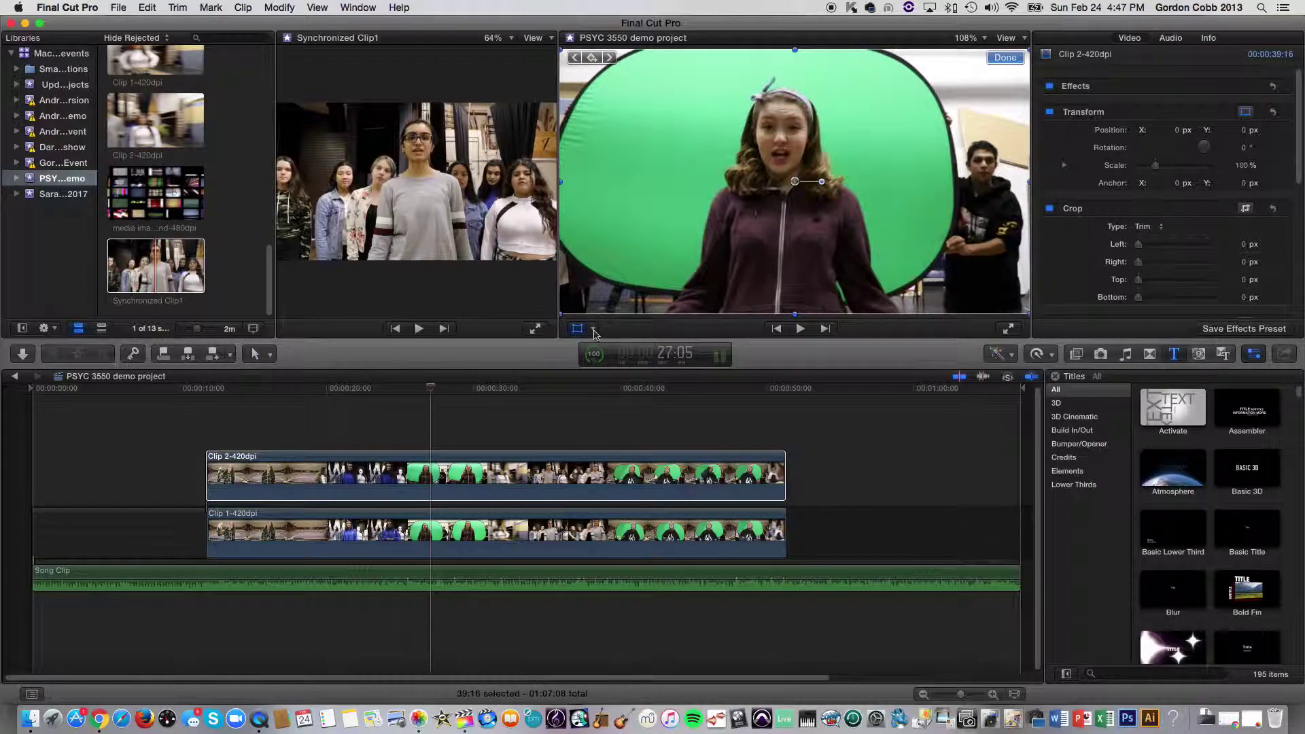
pyautogui.click(593, 329)
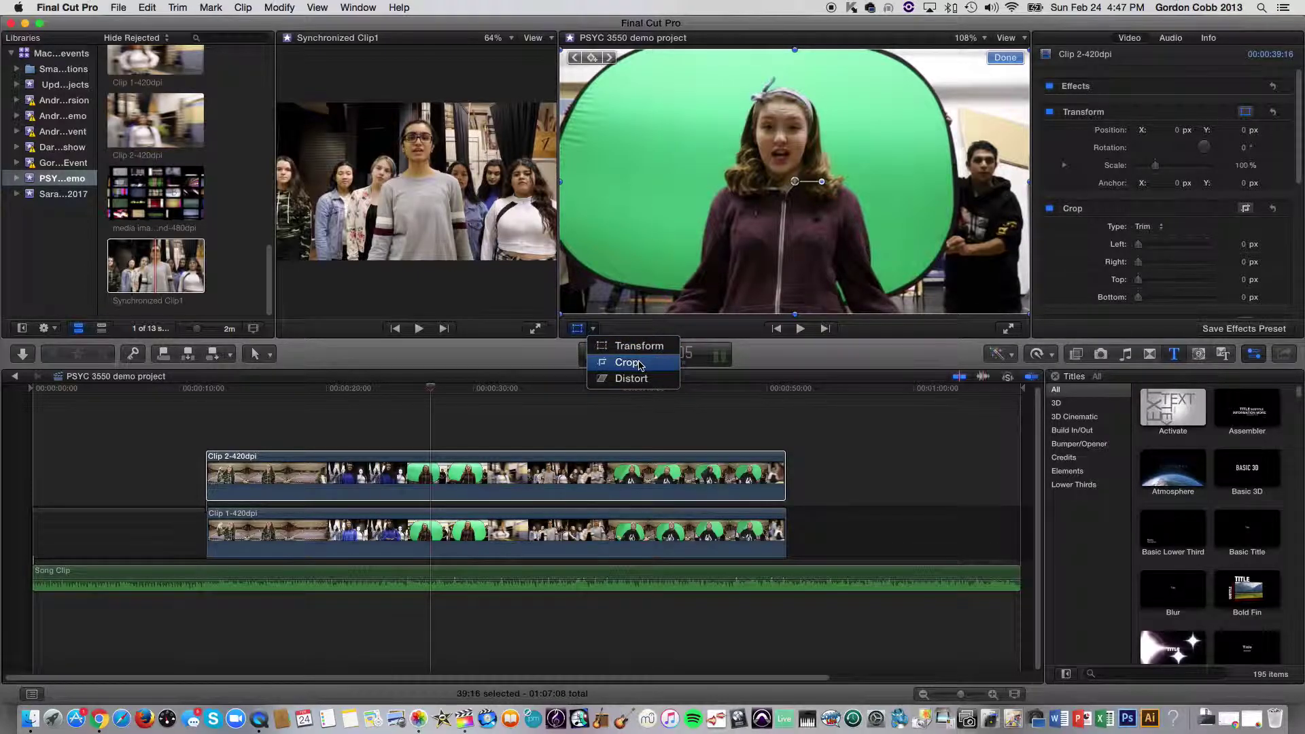
pyautogui.click(635, 346)
pyautogui.moveTo(965, 236); pyautogui.dragTo(846, 237)
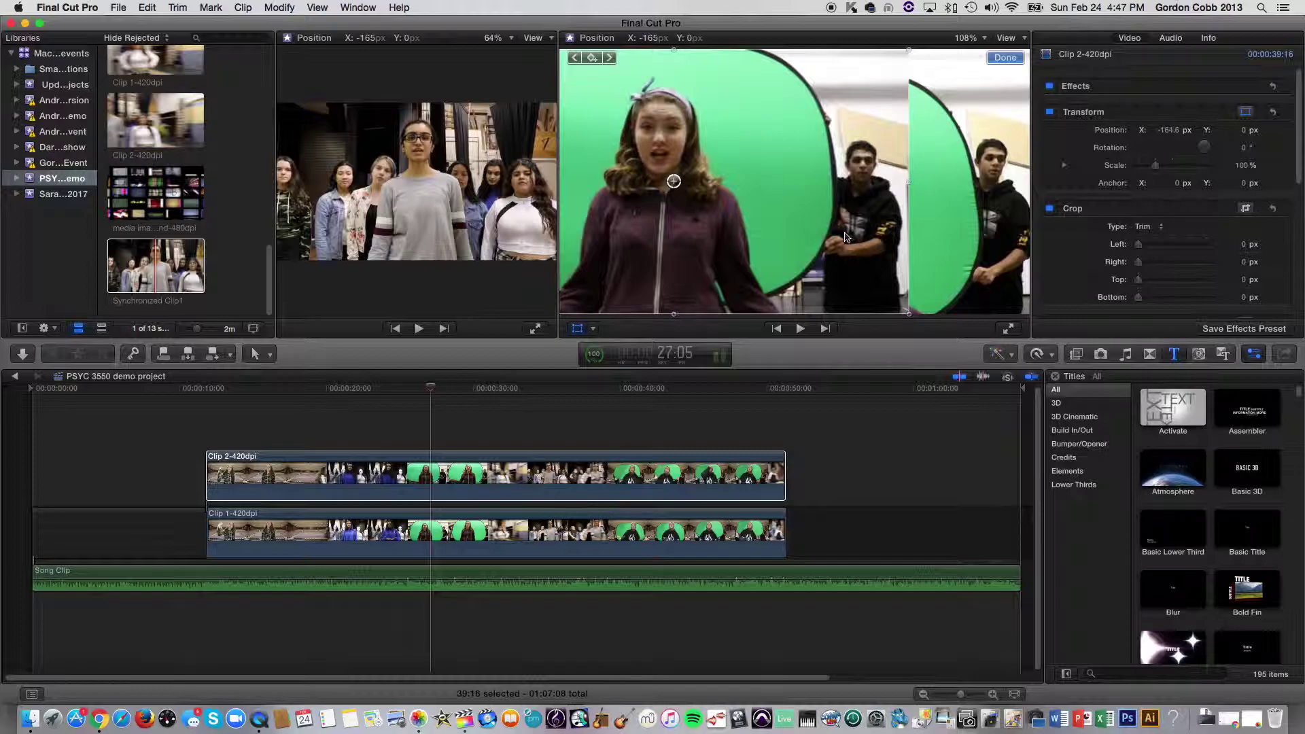
pyautogui.moveTo(845, 236); pyautogui.dragTo(846, 237)
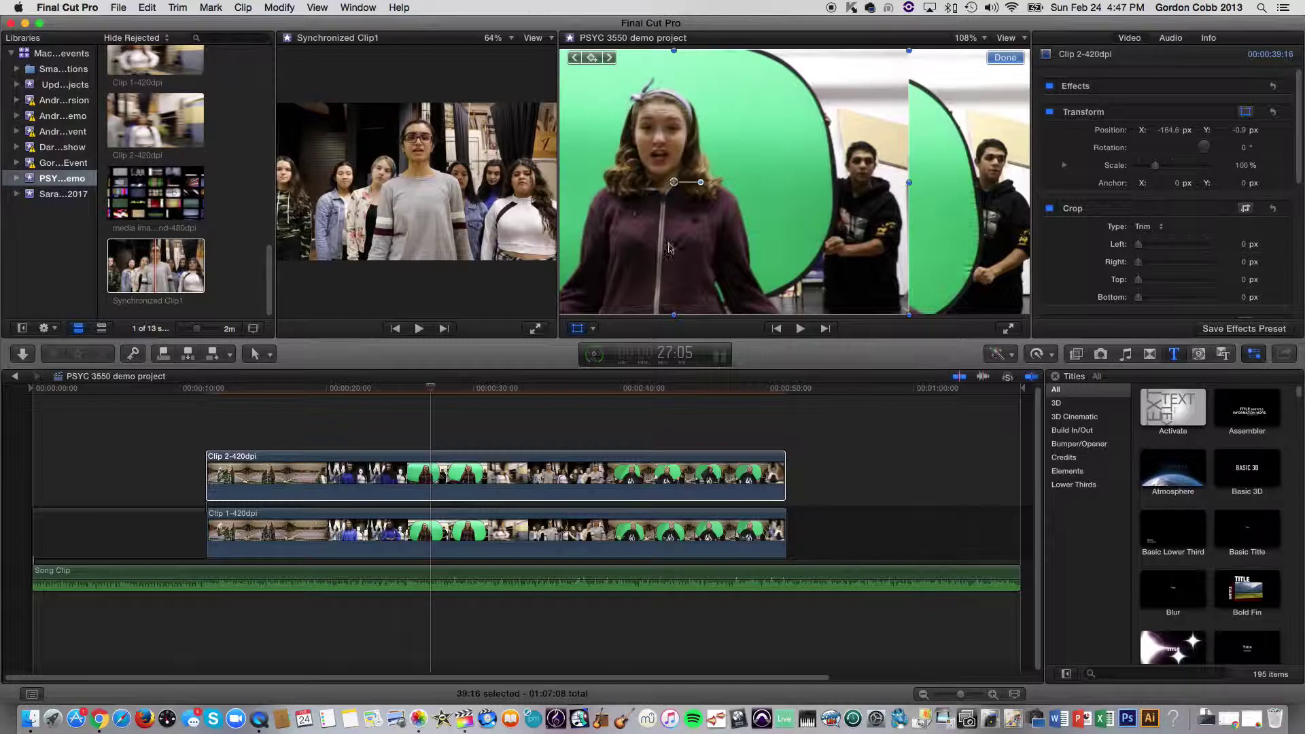
# Crop the right edge of Clip 2-420dpi by about 155 px so it ends at the middle of the frame
pyautogui.click(595, 332)
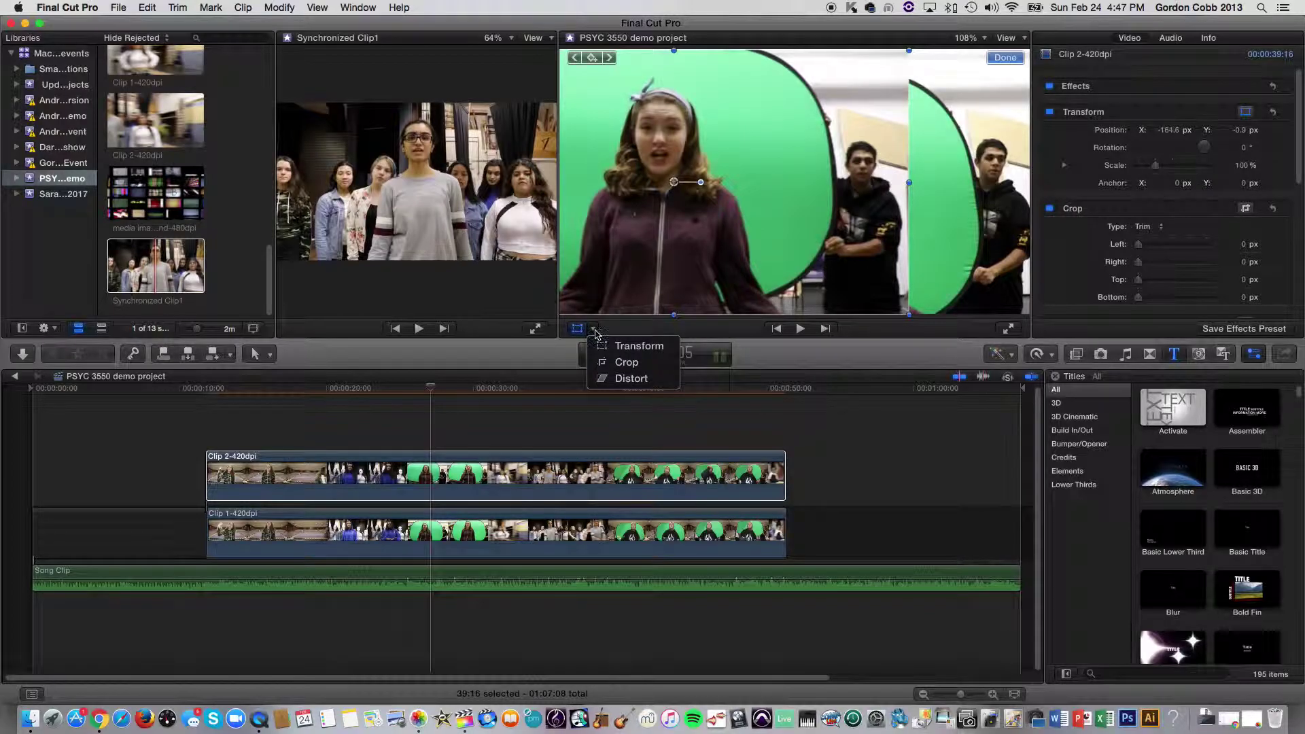
pyautogui.click(622, 361)
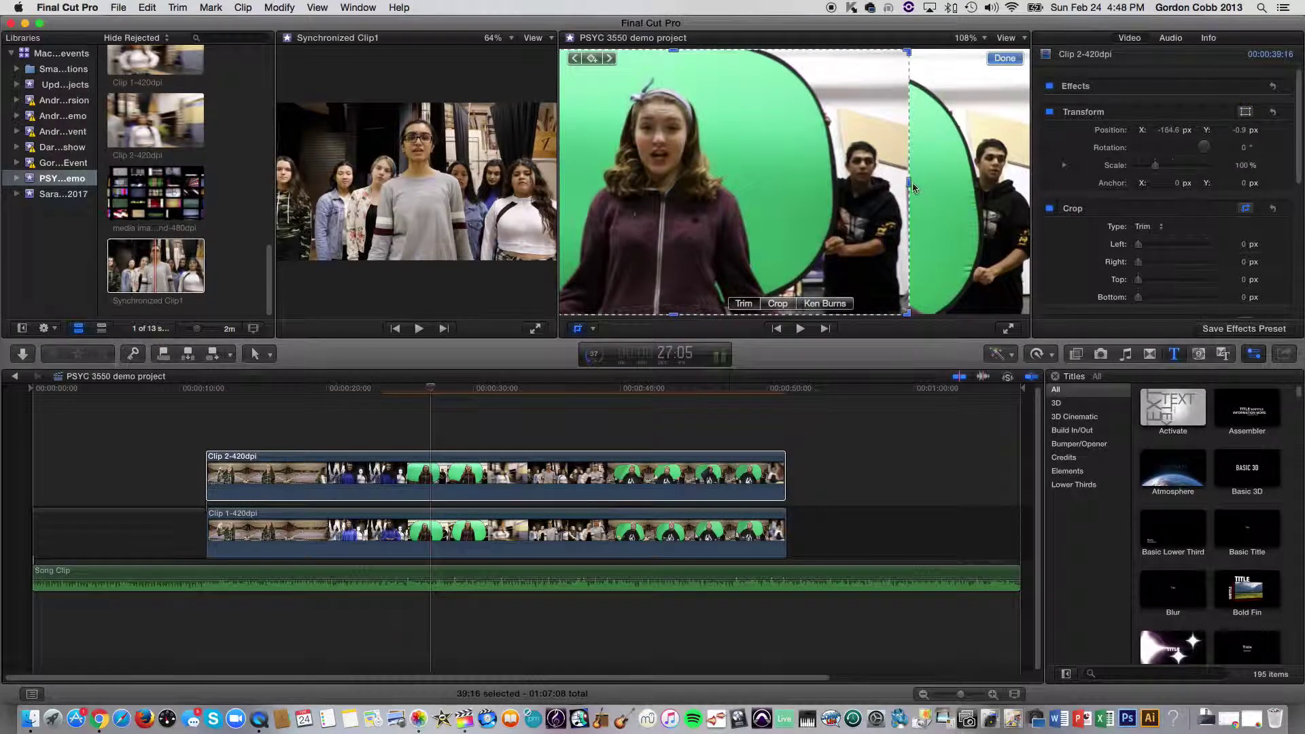
pyautogui.moveTo(909, 182); pyautogui.dragTo(806, 206)
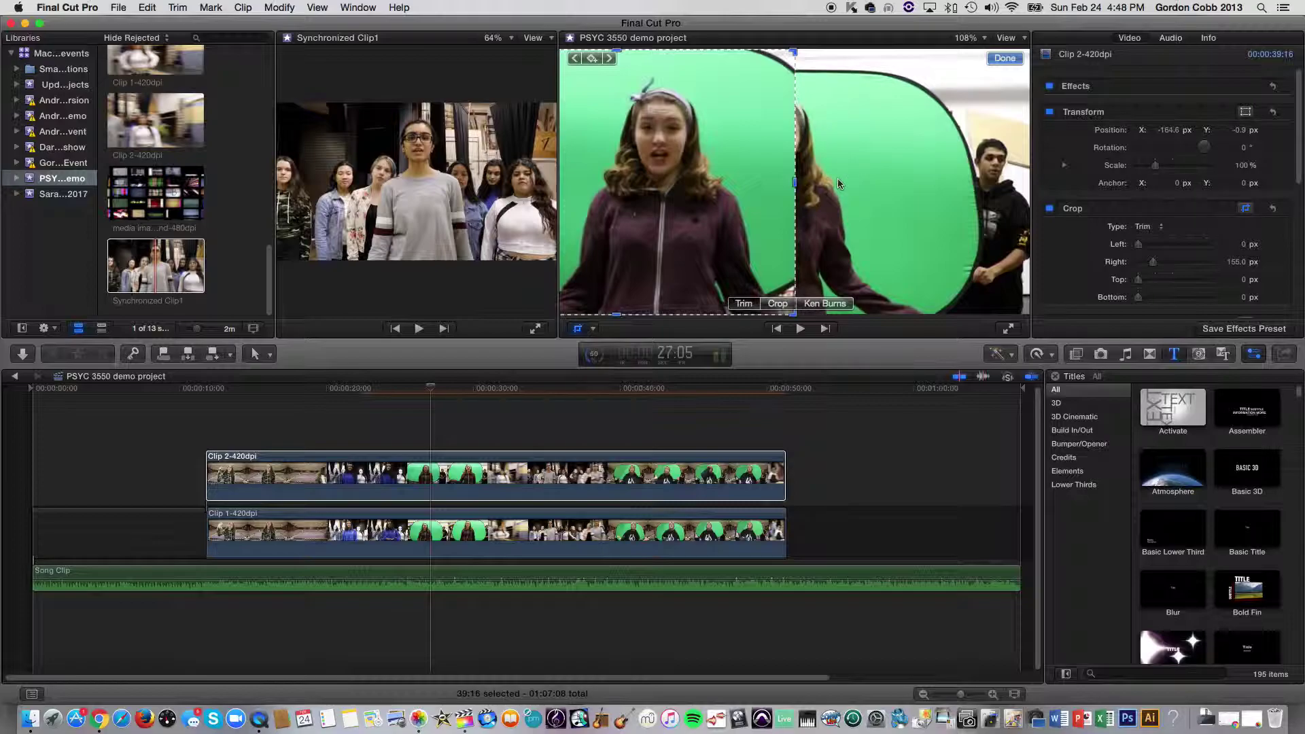
# Use Transform to shift the lower clip, Clip 1-420dpi, horizontally to about X 193 px
pyautogui.click(466, 537)
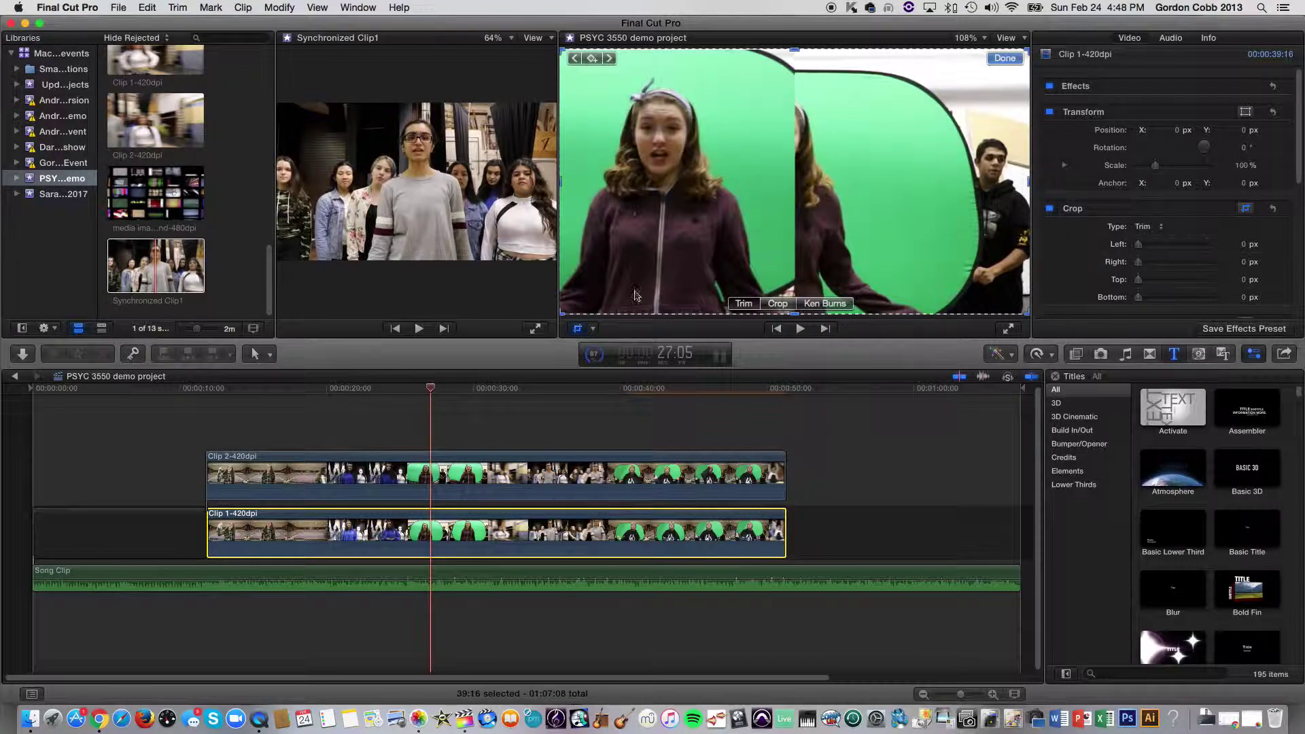
pyautogui.click(593, 329)
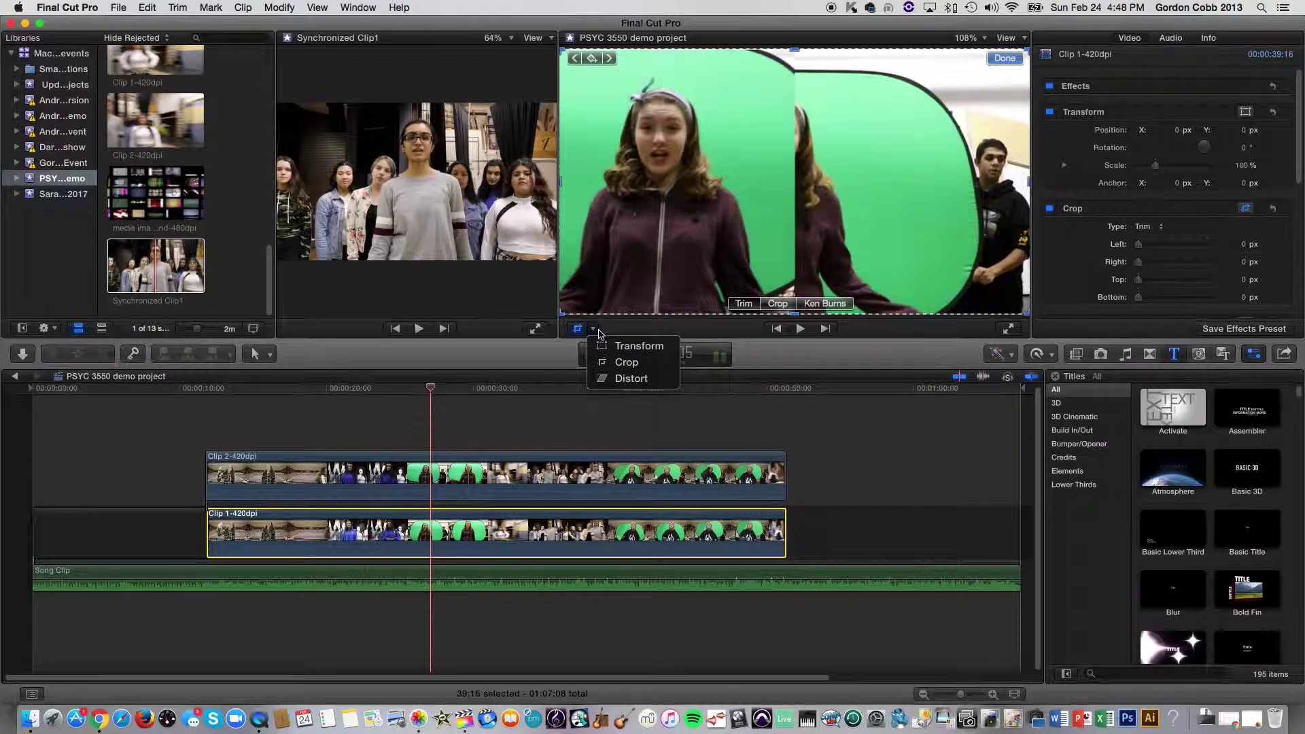
pyautogui.click(634, 346)
pyautogui.moveTo(844, 228); pyautogui.dragTo(984, 228)
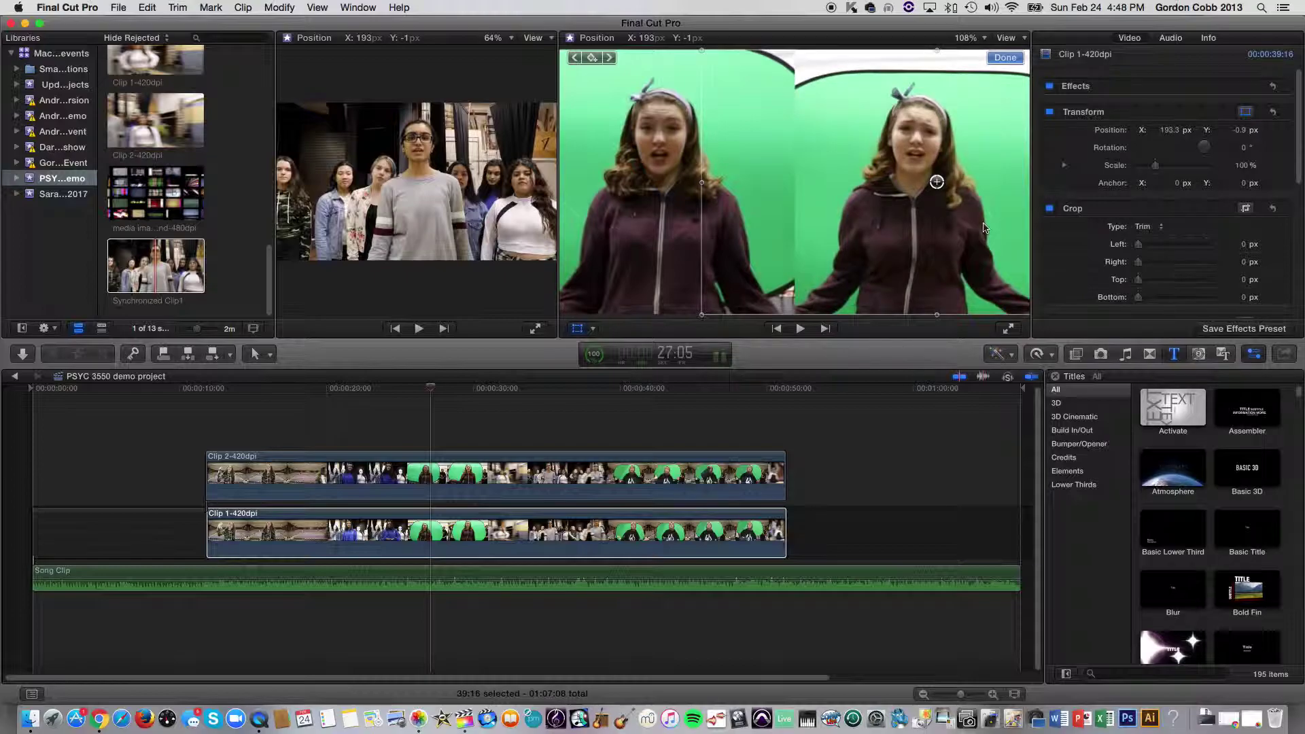
pyautogui.moveTo(984, 228); pyautogui.dragTo(984, 228)
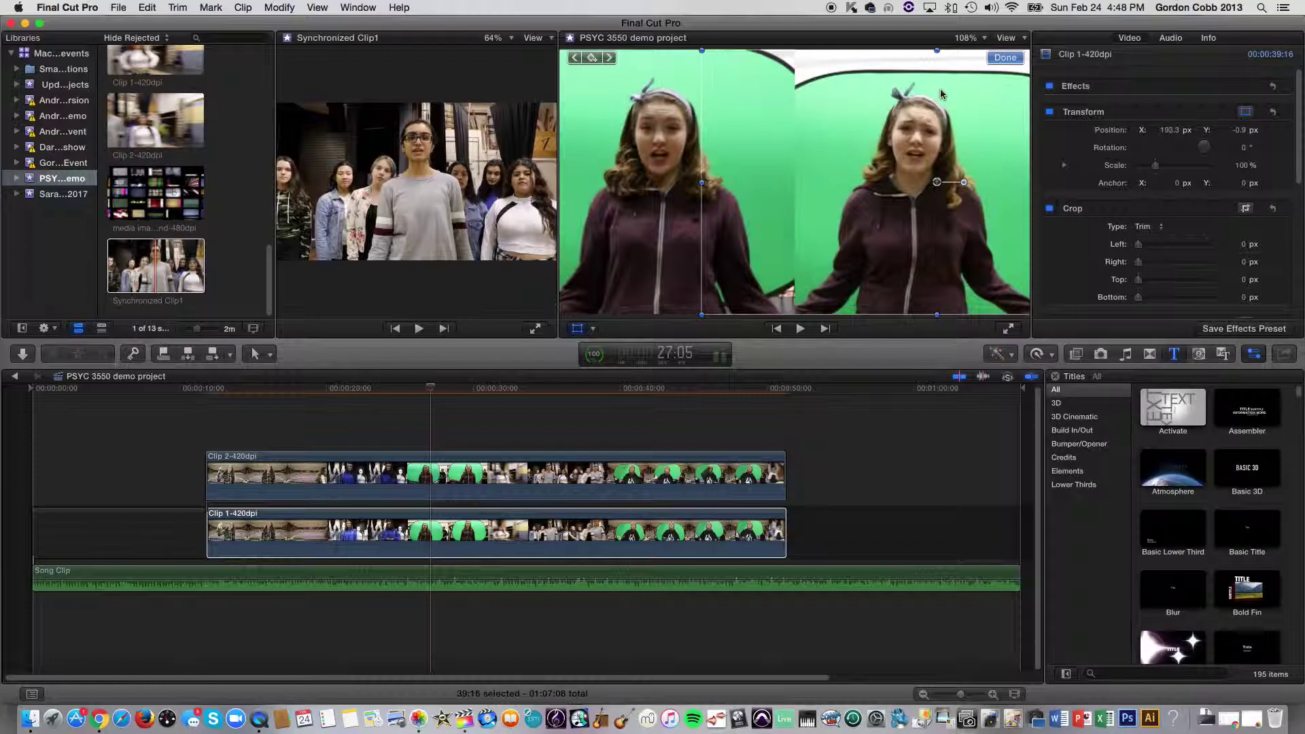
# Crop the left edge of Clip 1-420dpi by about 127 px to meet the frame's middle, and finish the crop
pyautogui.click(593, 331)
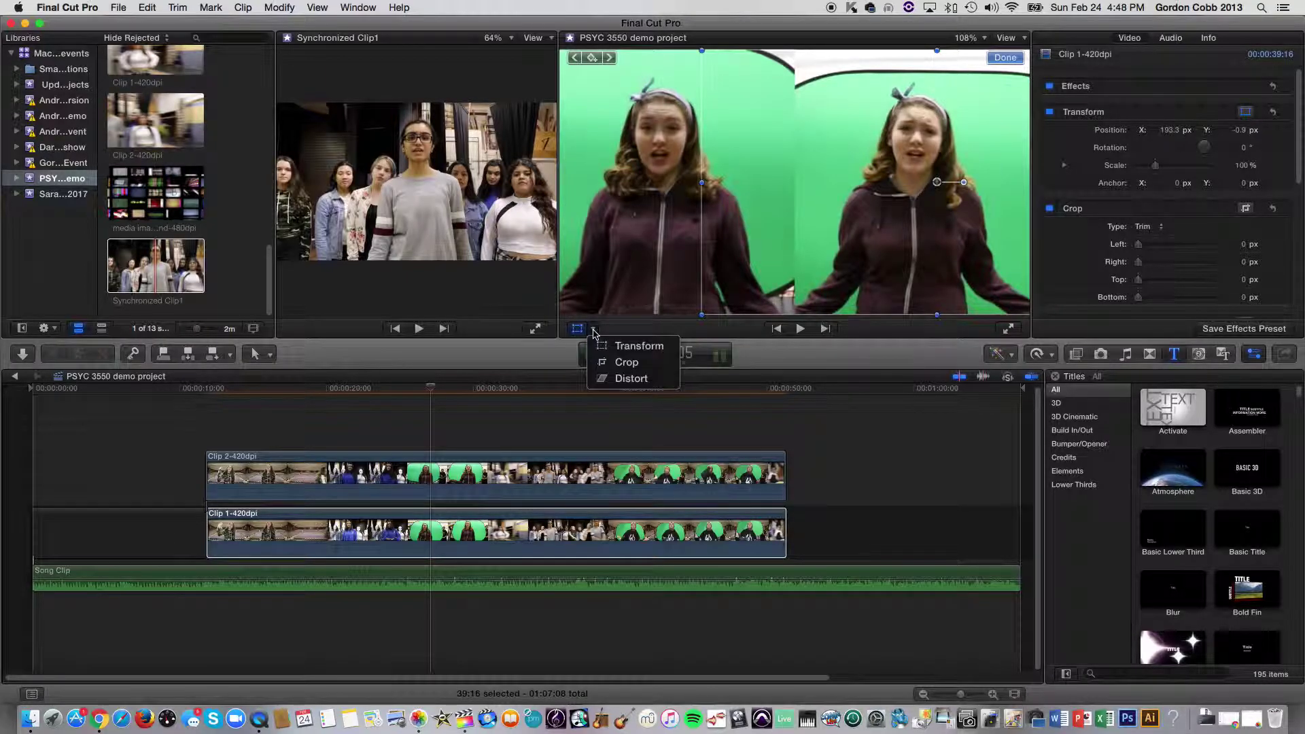
pyautogui.click(629, 363)
pyautogui.moveTo(701, 182); pyautogui.dragTo(792, 190)
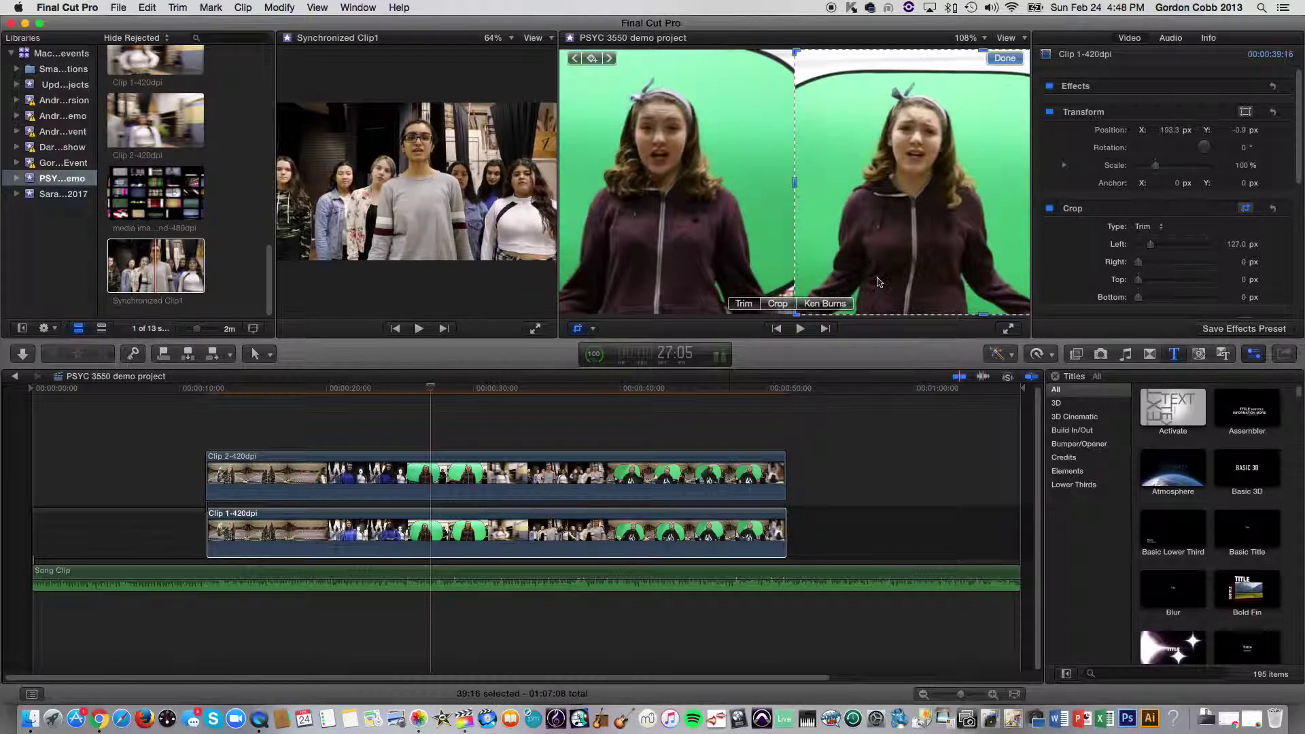
pyautogui.click(1005, 58)
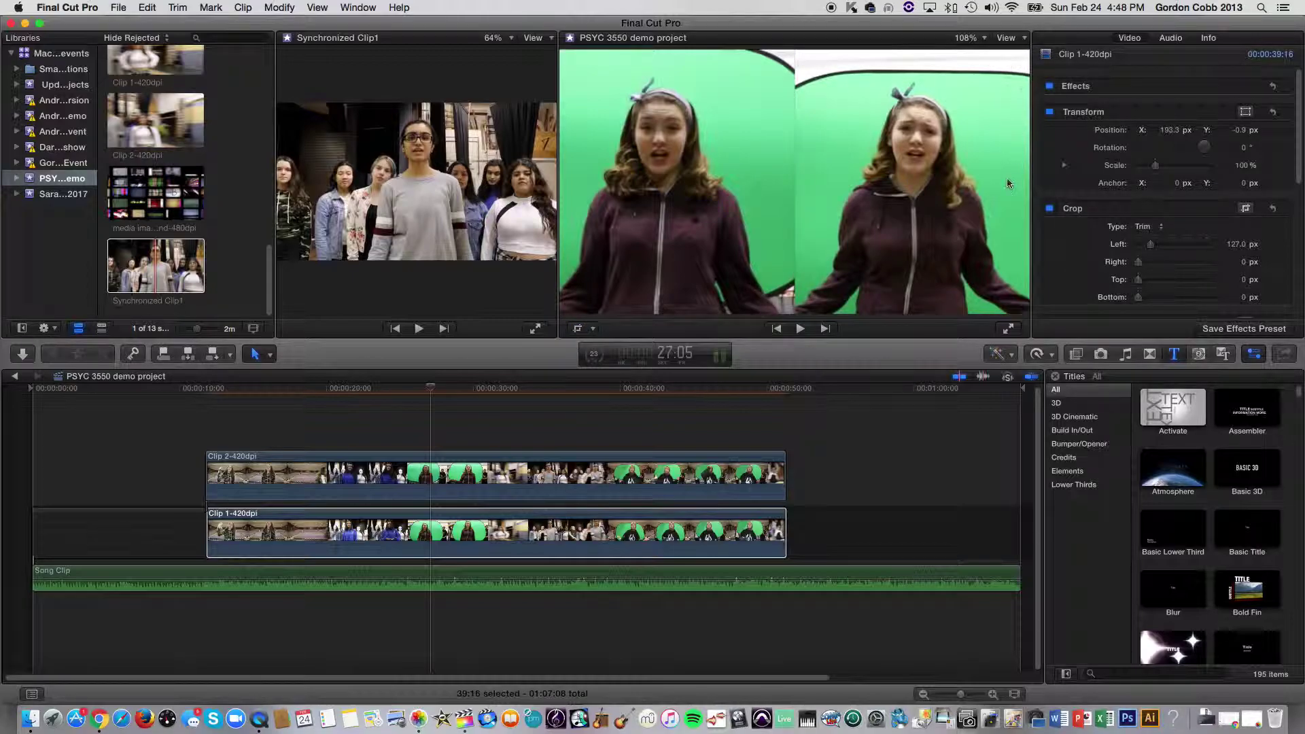
# Play and skim through the green-screen part of the timeline to check the split-screen composition
pyautogui.click(302, 533)
pyautogui.click(275, 391)
pyautogui.press('space')
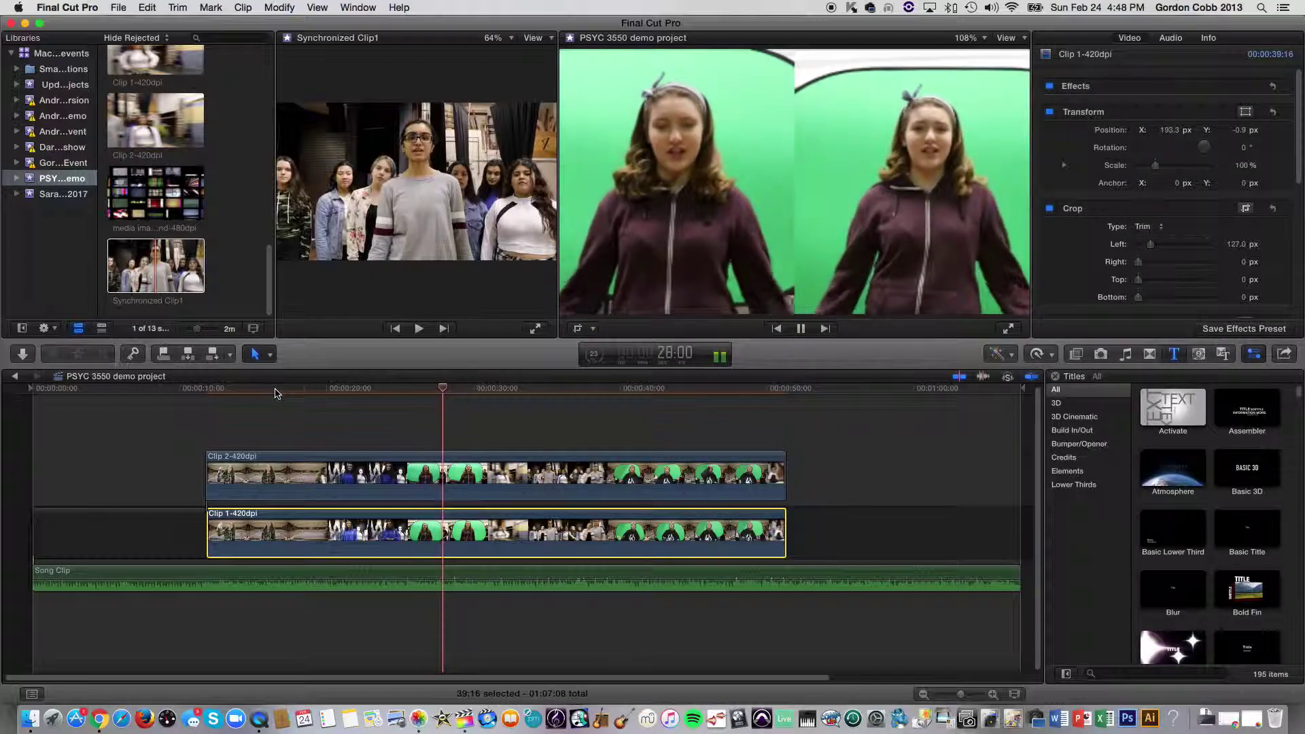
pyautogui.press('space')
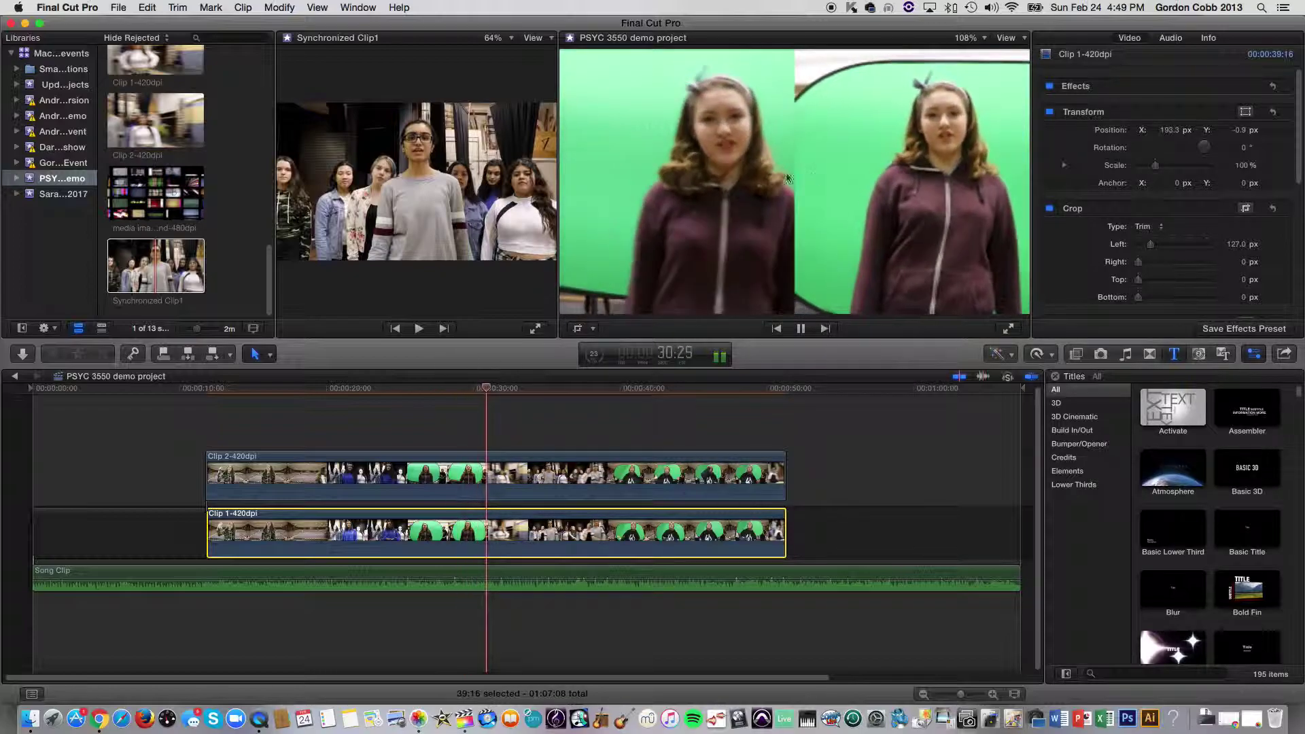
pyautogui.press('space')
pyautogui.moveTo(500, 389); pyautogui.dragTo(564, 396)
pyautogui.press('space')
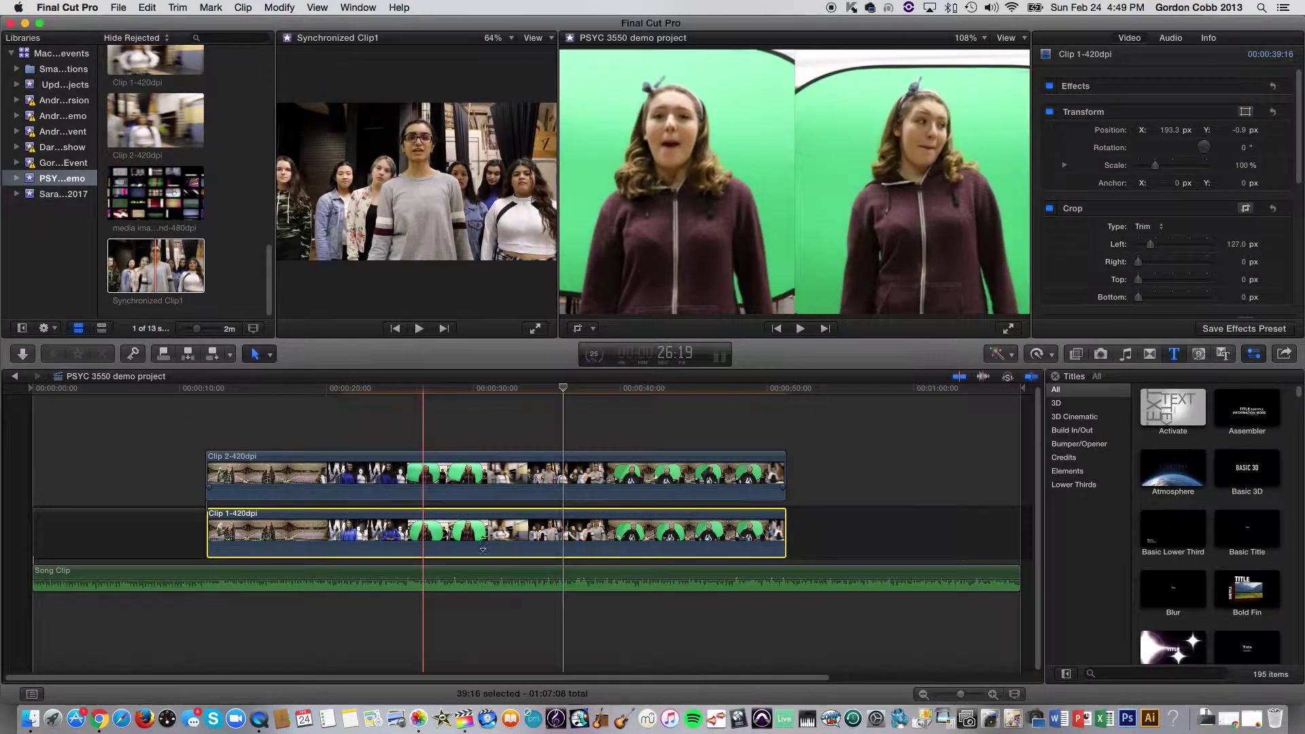
pyautogui.press('space')
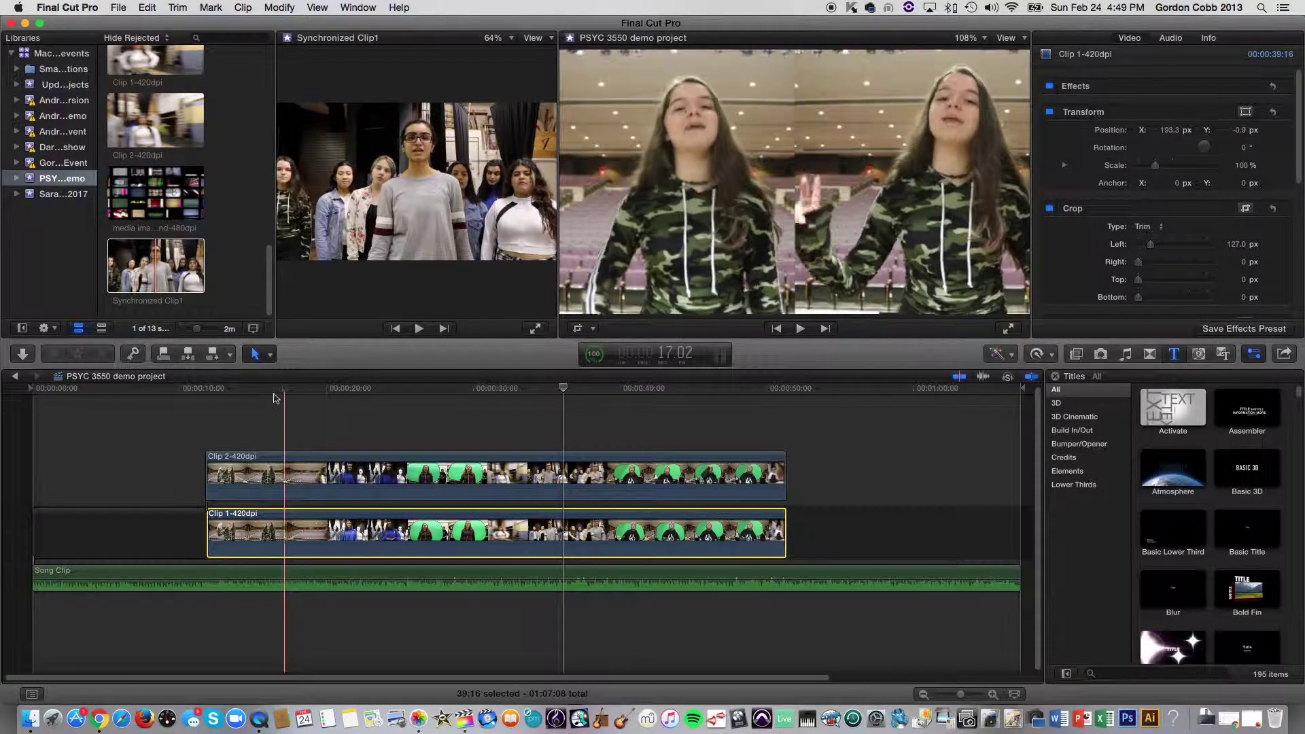
# Play the split screen from the start of the two video clips and stop at about 33:10
pyautogui.click(208, 389)
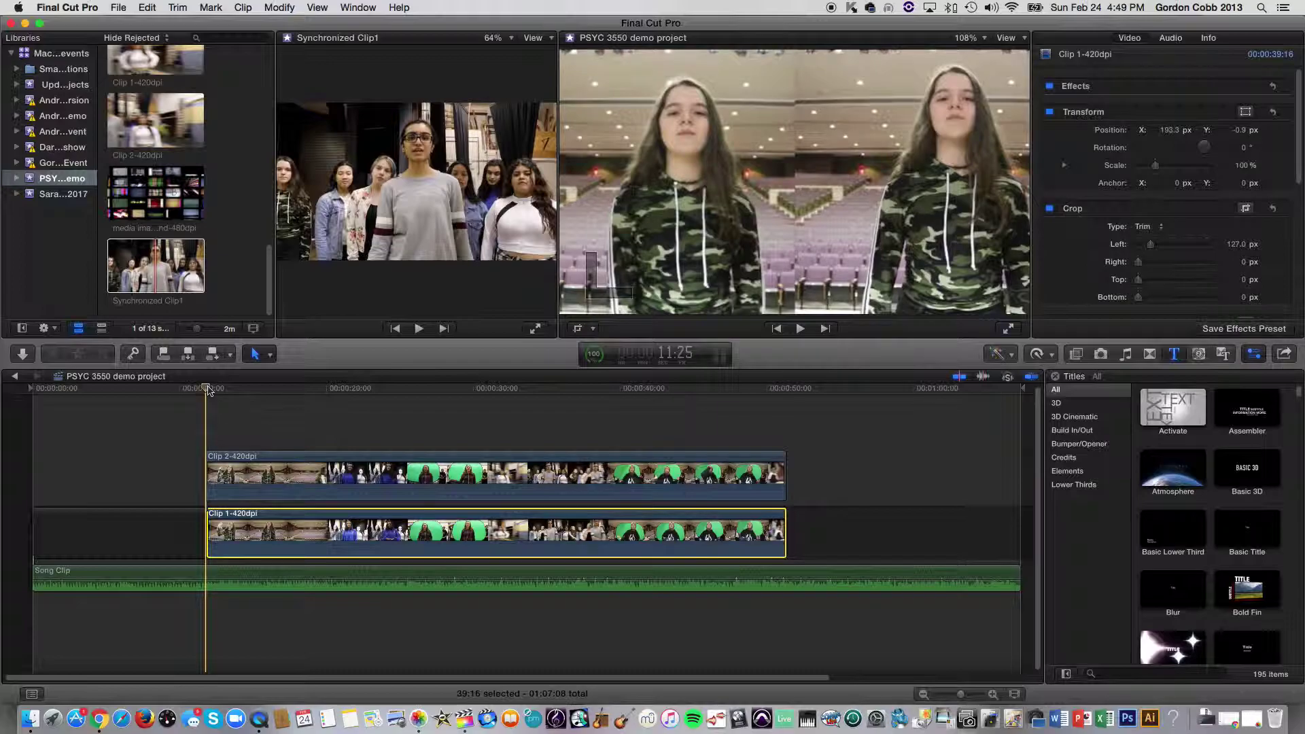
pyautogui.press('space')
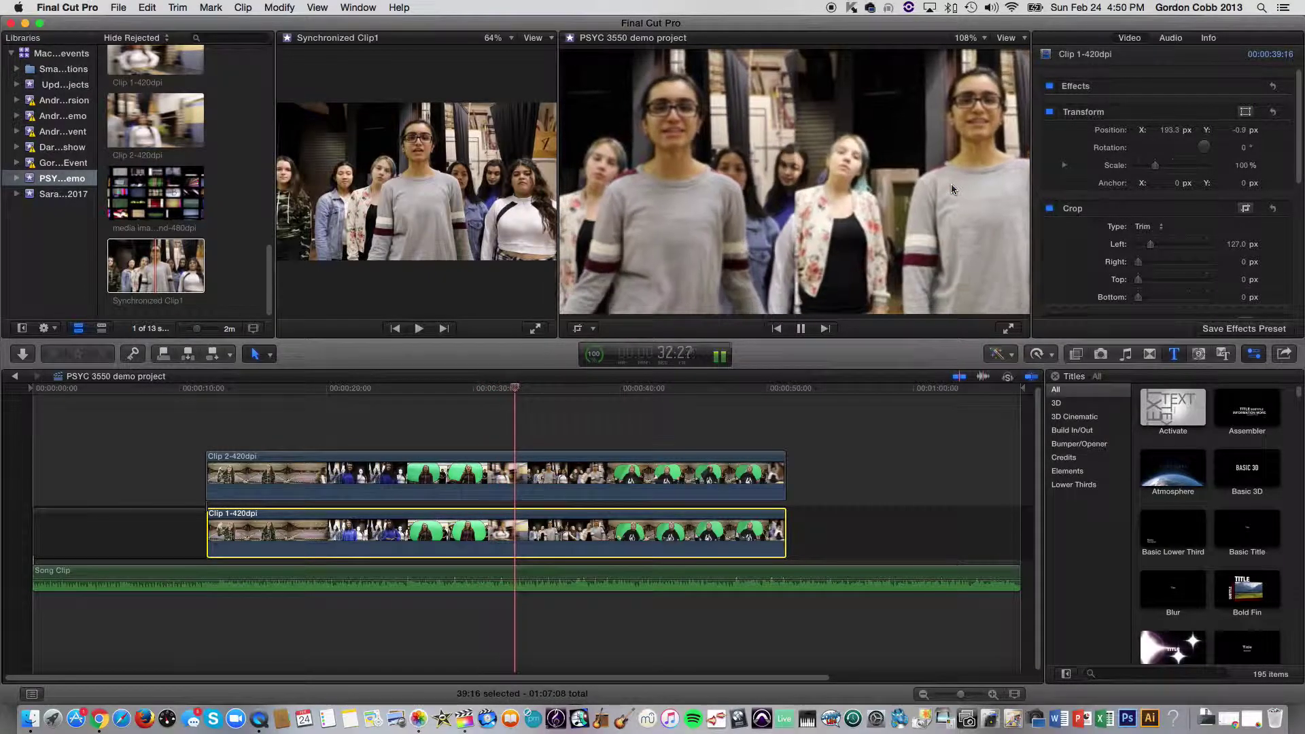
pyautogui.press('space')
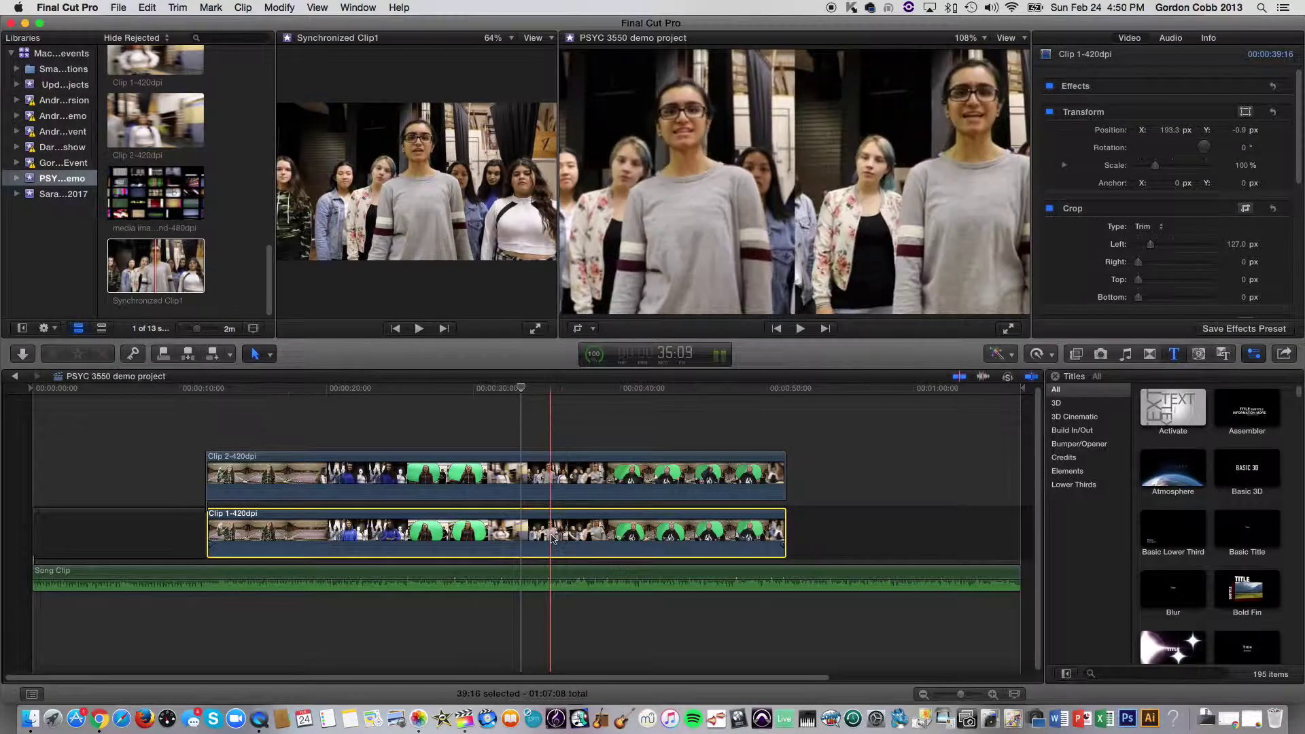
# Use Transform to reposition Clip 1-420dpi horizontally to about X 136 px so its singer is centred in her half
pyautogui.click(591, 329)
pyautogui.click(617, 346)
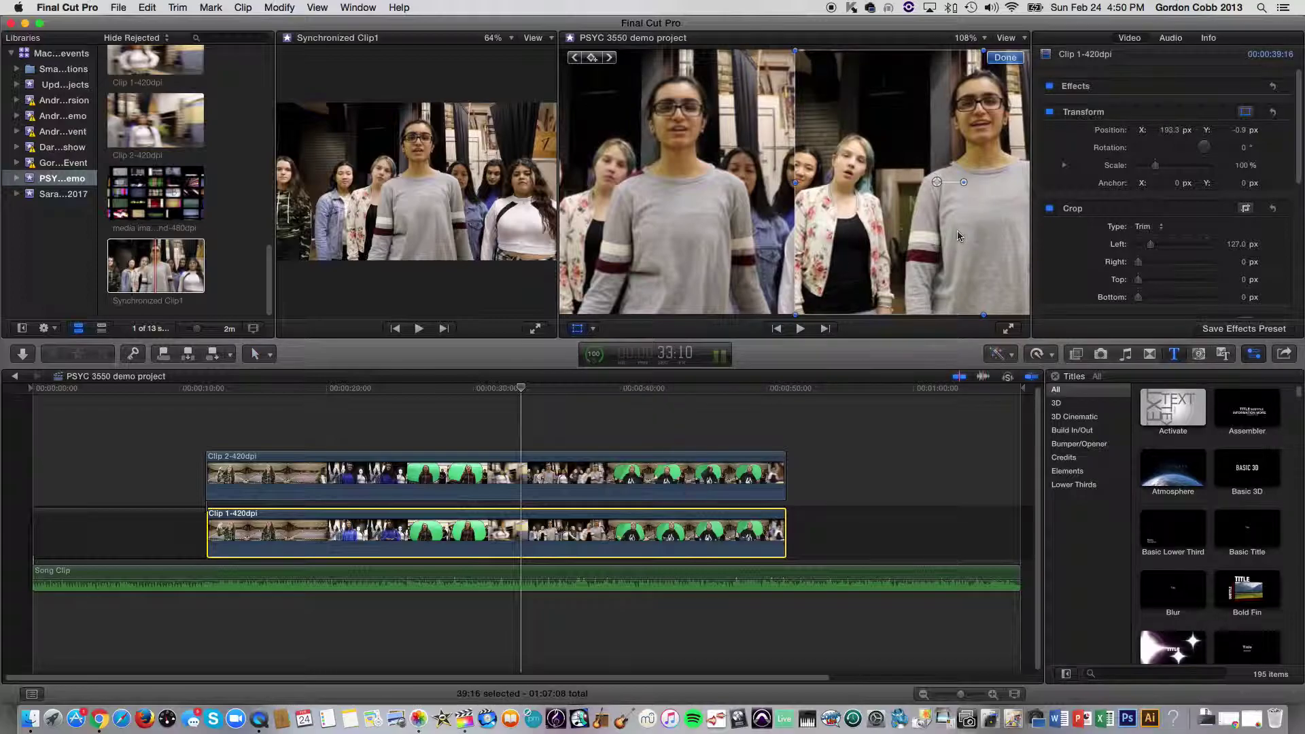
pyautogui.moveTo(988, 241); pyautogui.dragTo(943, 239)
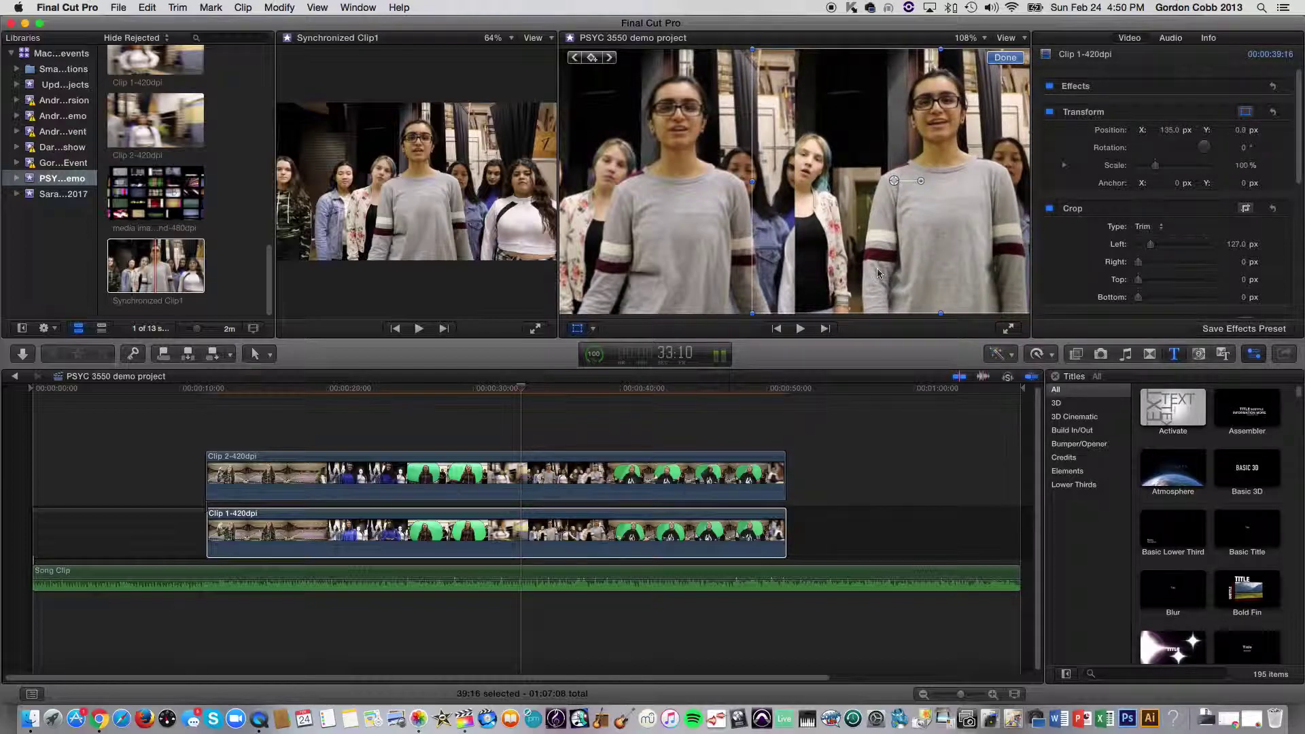
pyautogui.moveTo(876, 273); pyautogui.dragTo(877, 272)
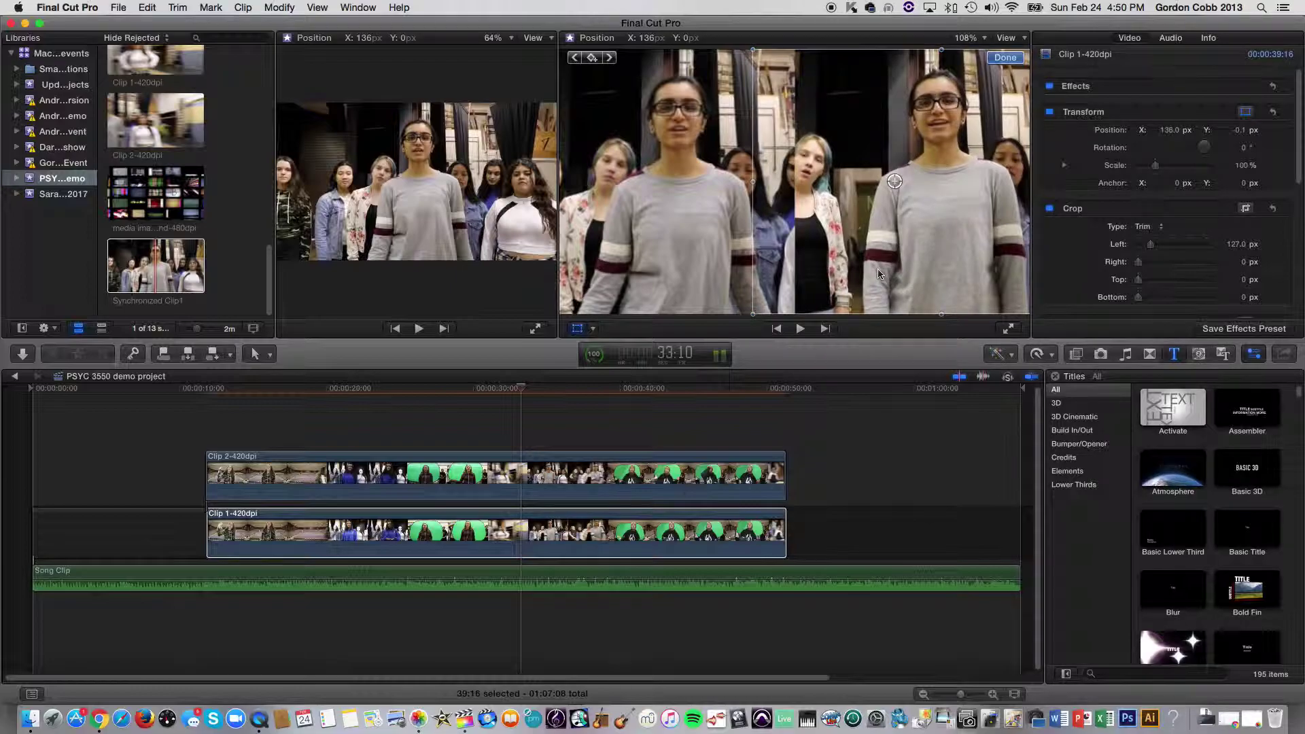
# Increase the left crop of Clip 1-420dpi to about 184 px, finish the crop, and move the playhead to 26:26
pyautogui.click(592, 328)
pyautogui.click(619, 363)
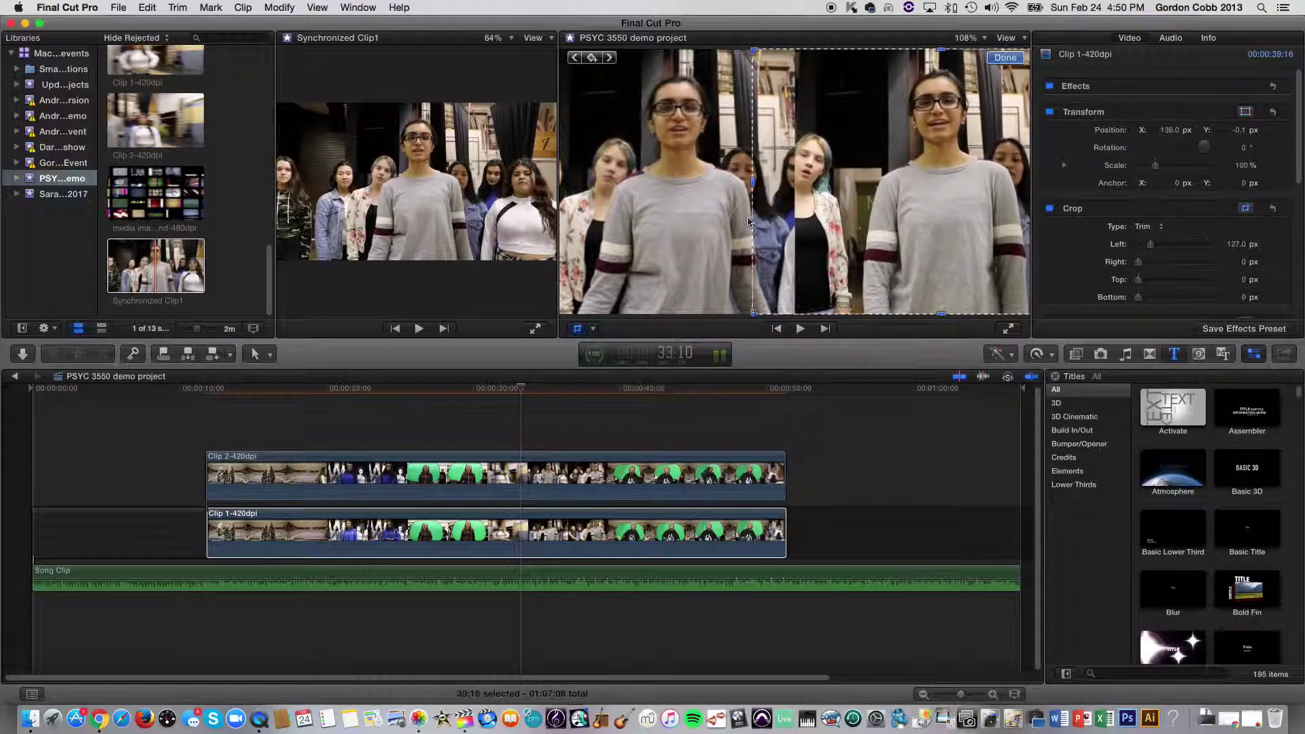
pyautogui.moveTo(753, 182); pyautogui.dragTo(795, 185)
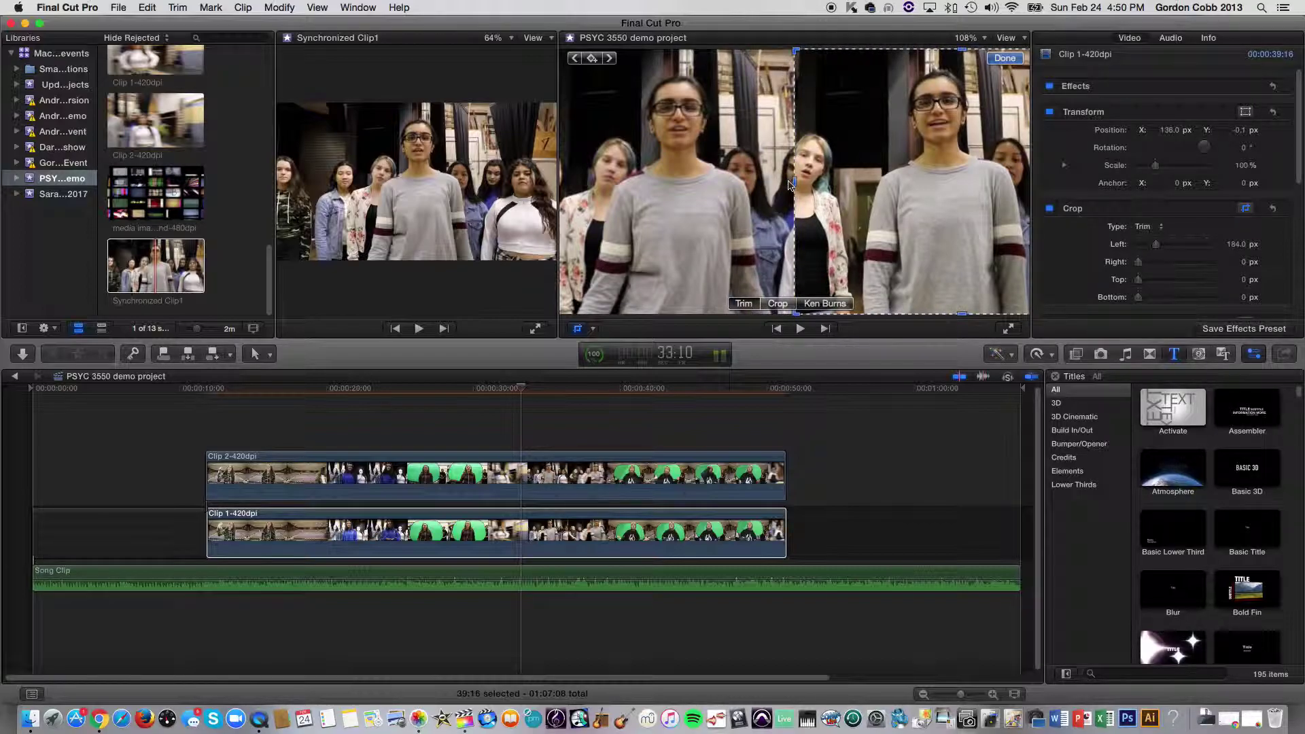
pyautogui.click(1003, 59)
pyautogui.moveTo(521, 388); pyautogui.dragTo(427, 408)
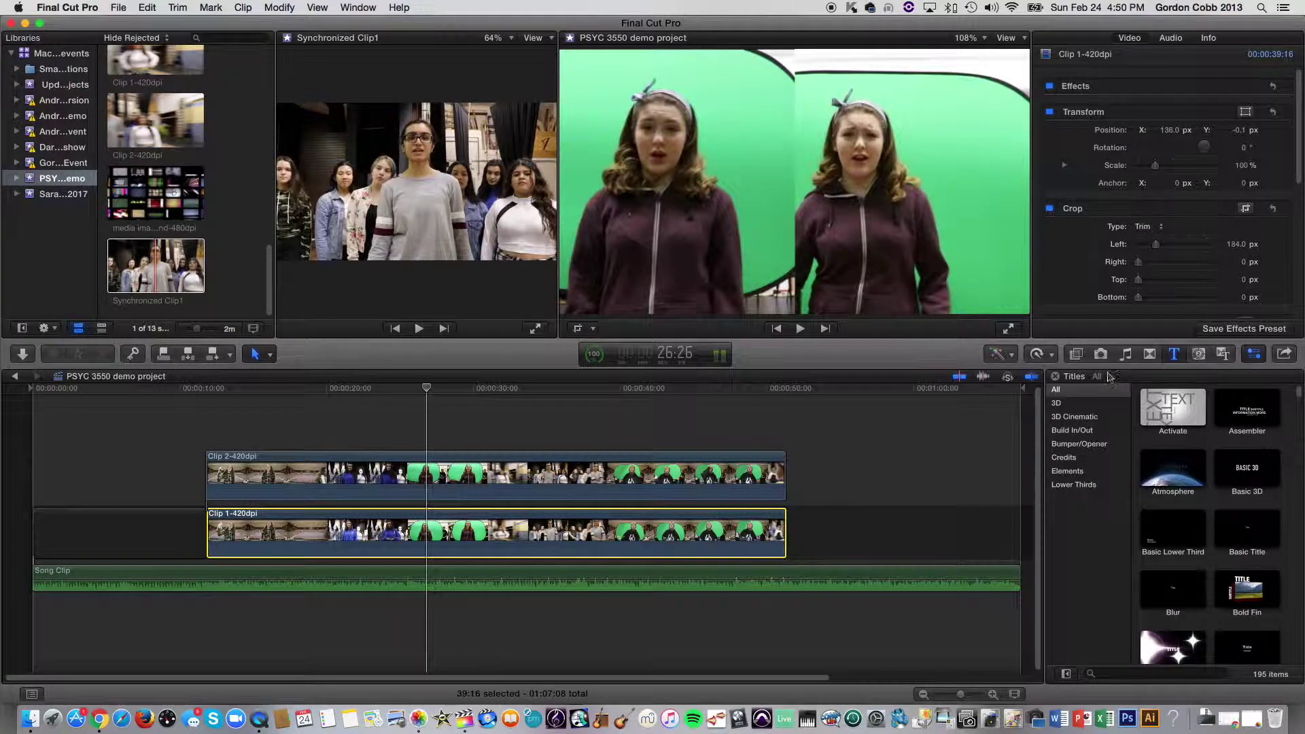
# Browse the available effects, transitions, Lower Thirds titles and generators
pyautogui.click(1075, 357)
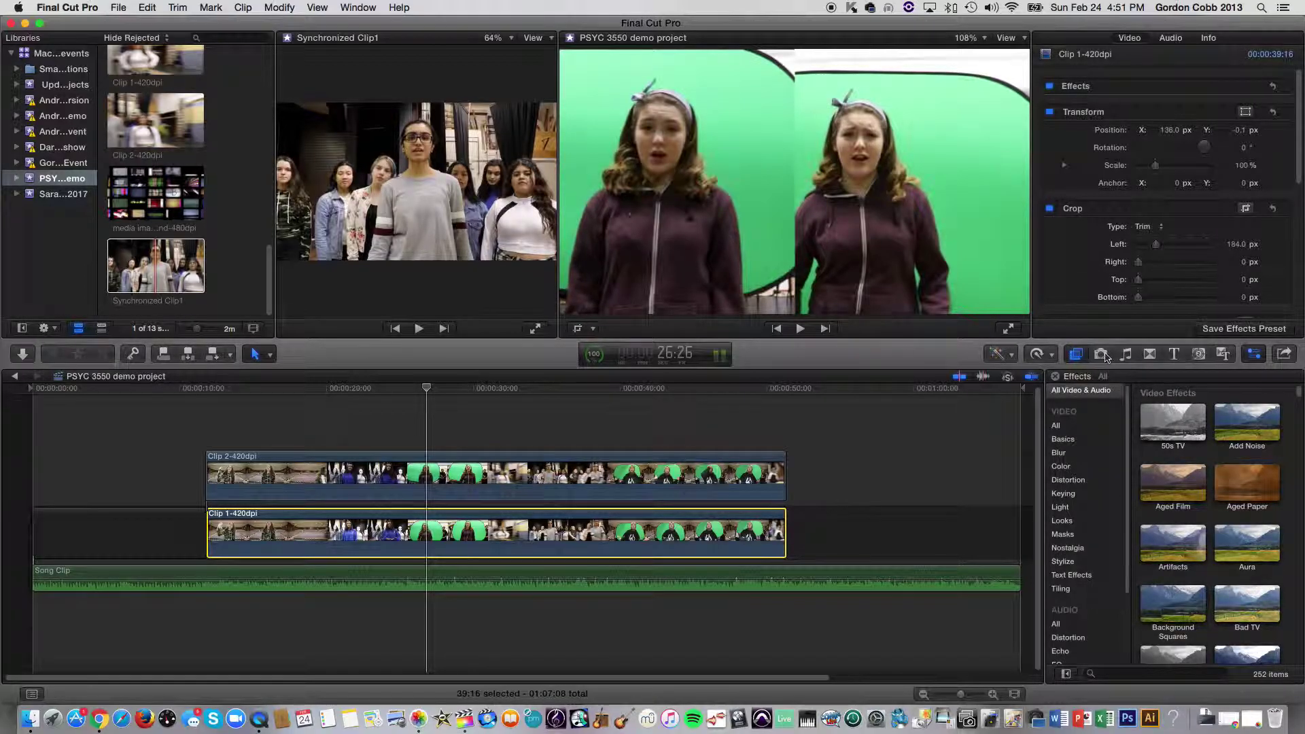
pyautogui.click(1149, 354)
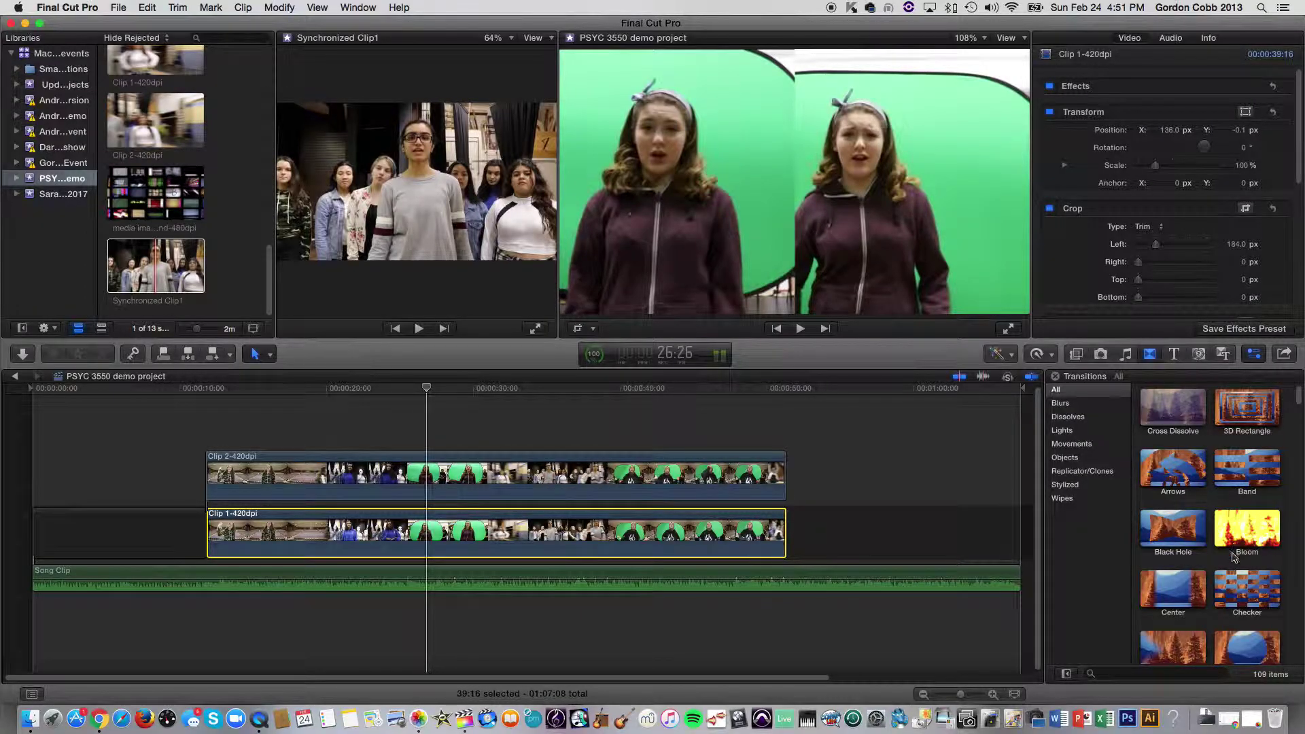
pyautogui.click(1175, 354)
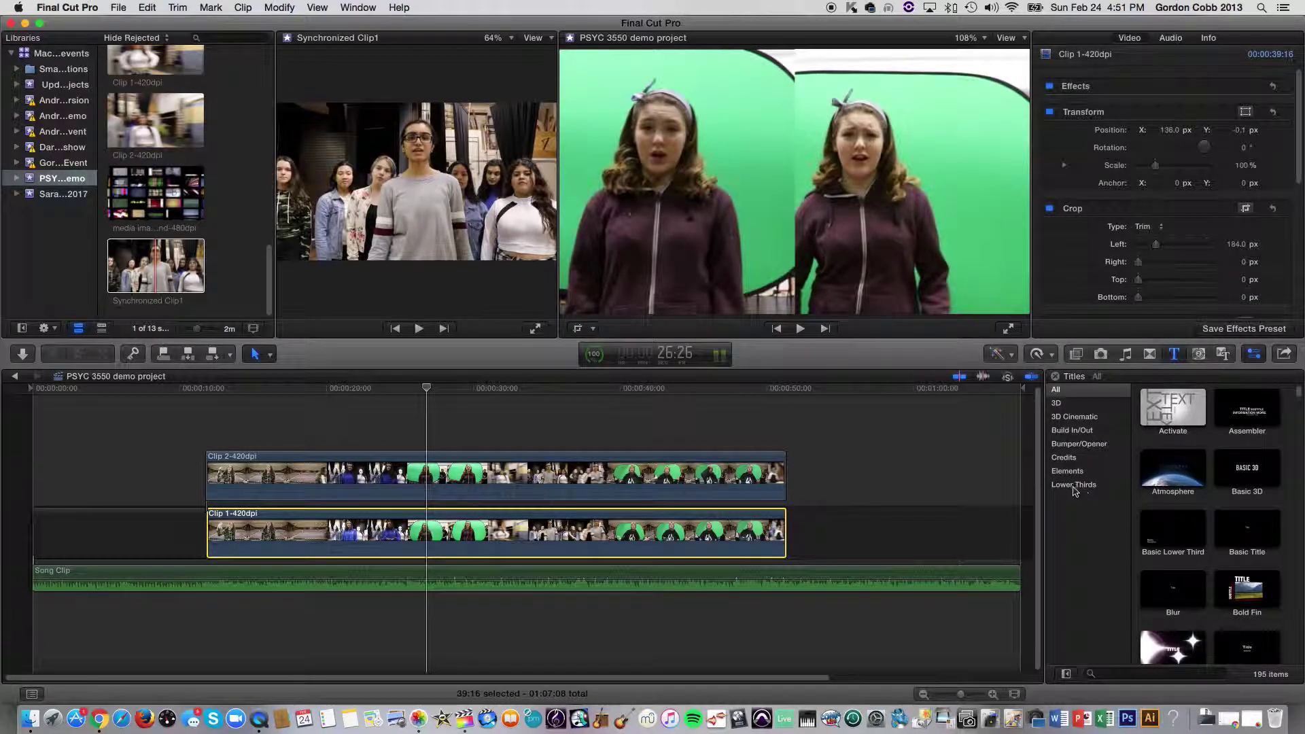
pyautogui.click(1073, 485)
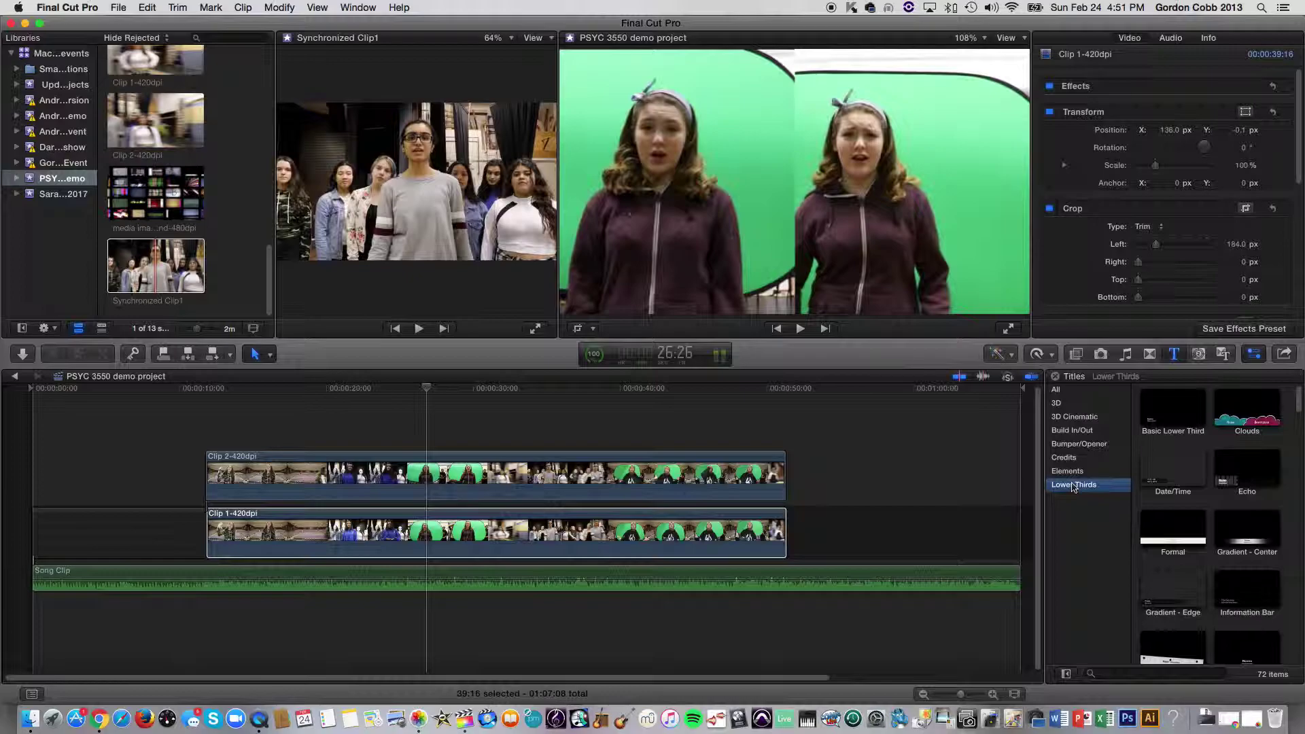
pyautogui.click(1198, 356)
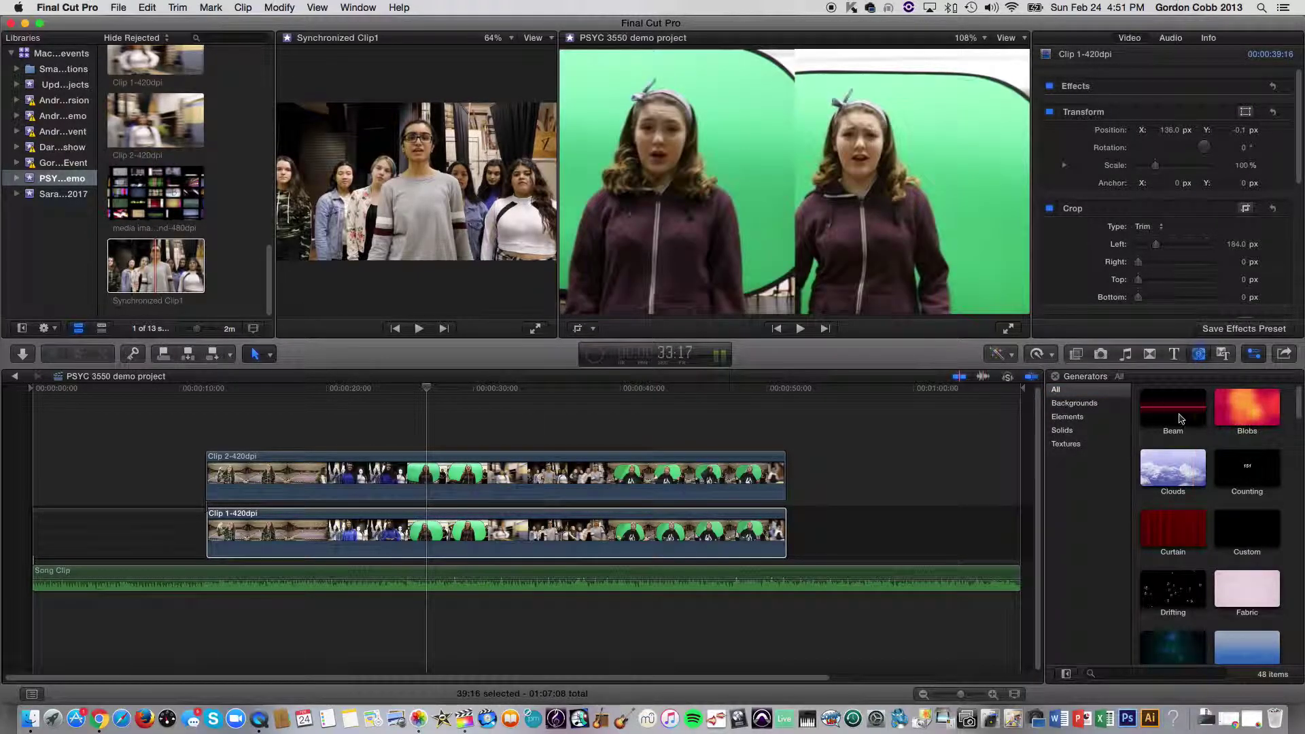
# Browse the complete list of generators and the Kinetic theme's generators, transitions and titles
pyautogui.scroll(-5, 1228, 515)
pyautogui.scroll(-8, 1229, 515)
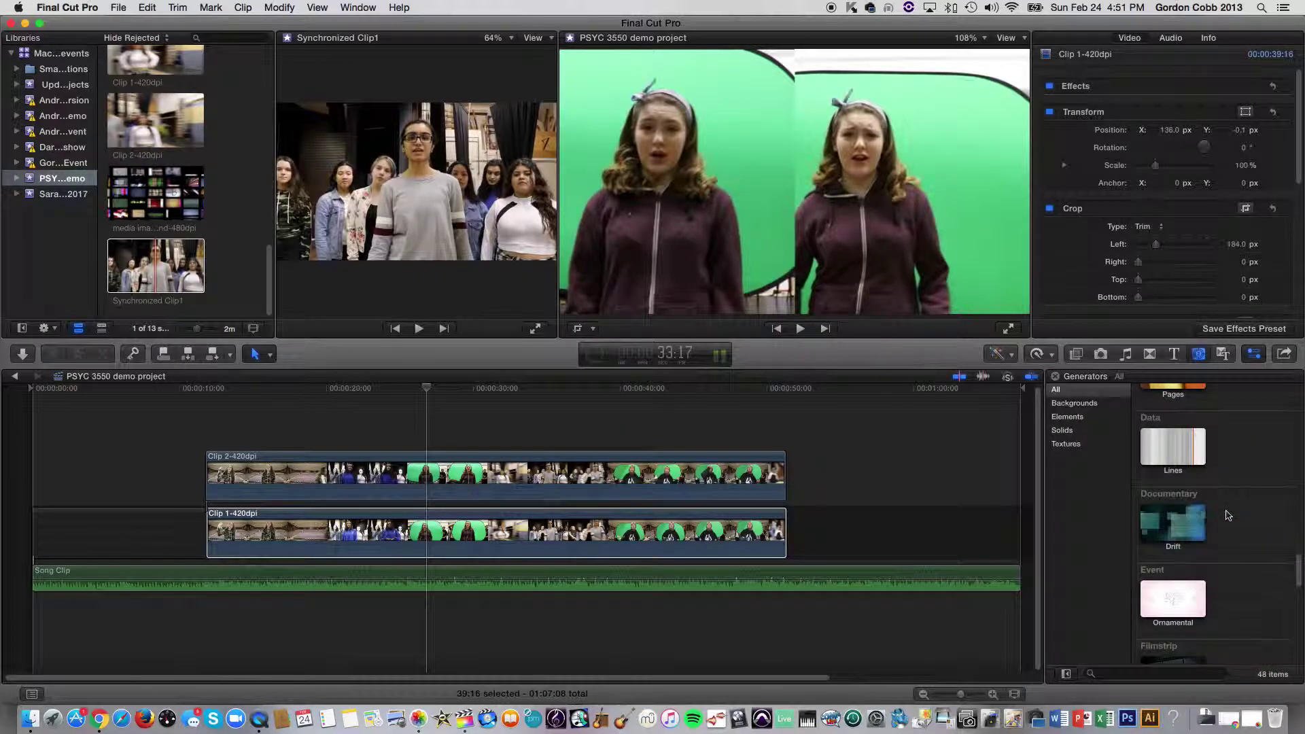
pyautogui.scroll(-6, 1228, 515)
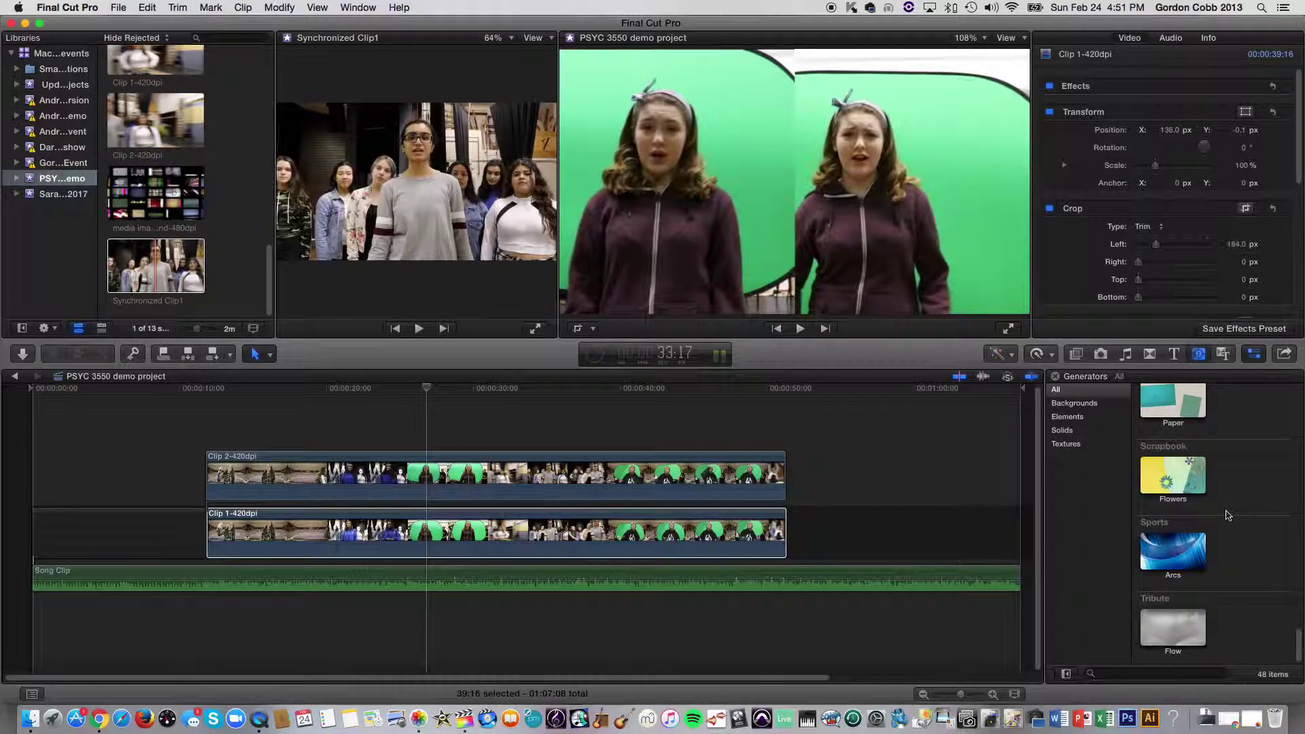
pyautogui.scroll(8, 1188, 547)
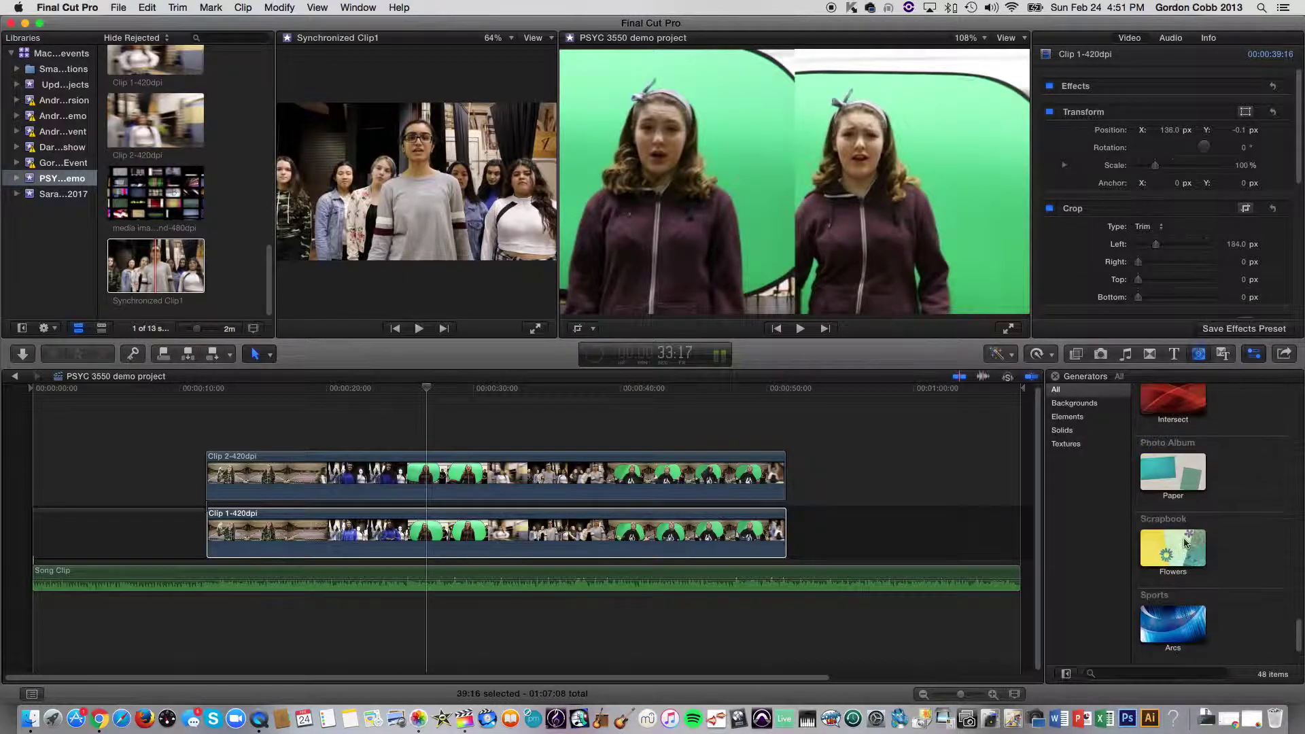
pyautogui.scroll(3, 1188, 544)
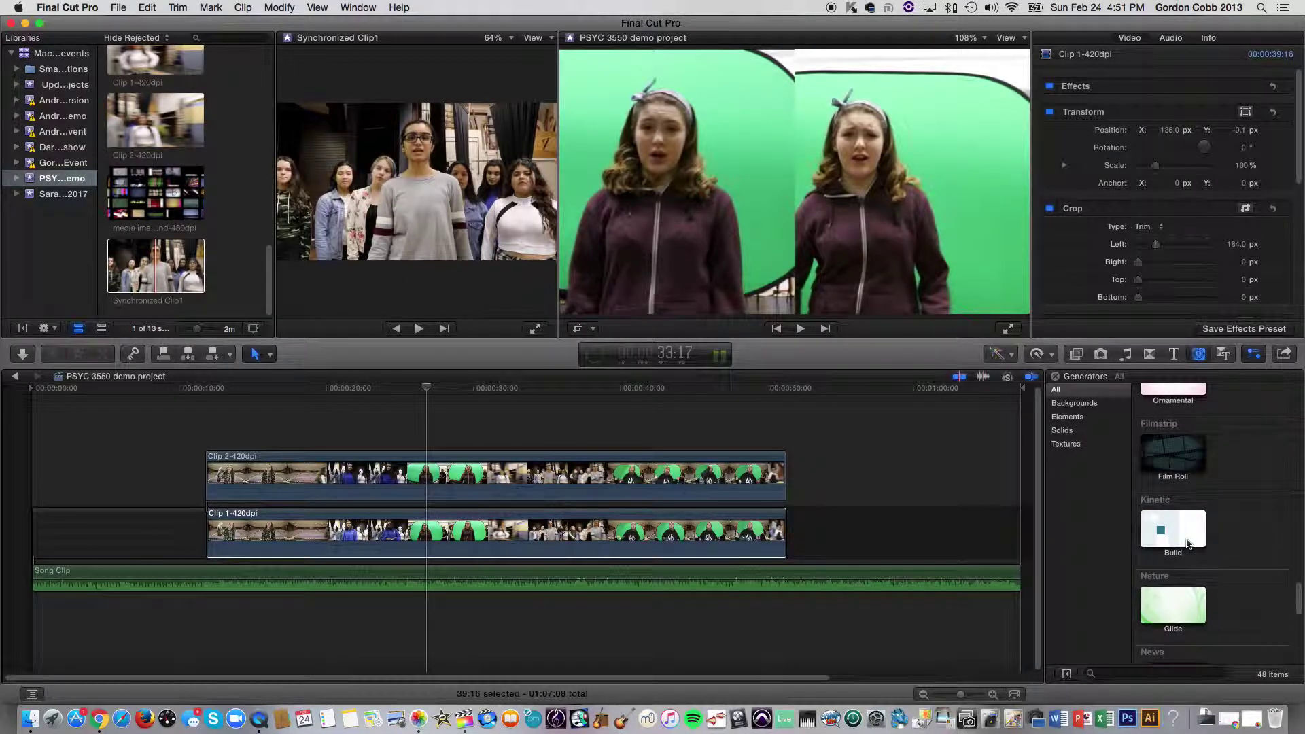
pyautogui.scroll(6, 1182, 520)
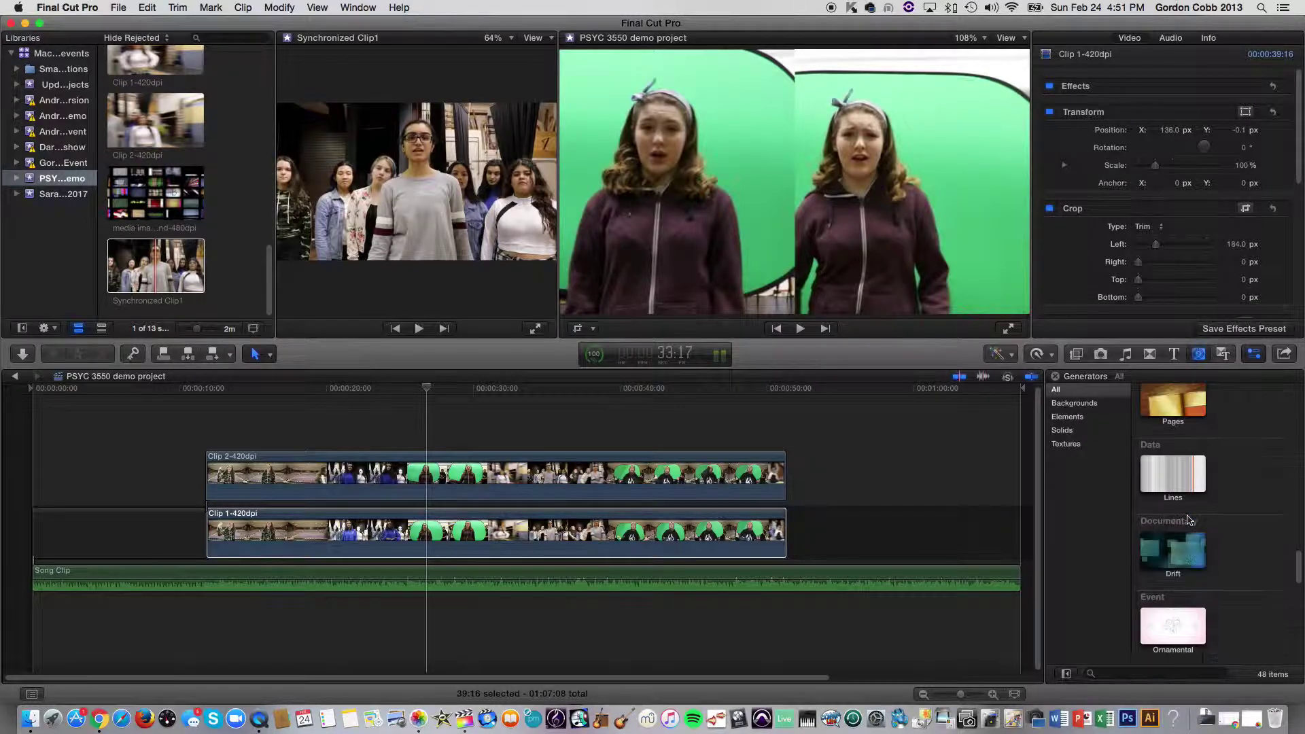
pyautogui.scroll(5, 1188, 520)
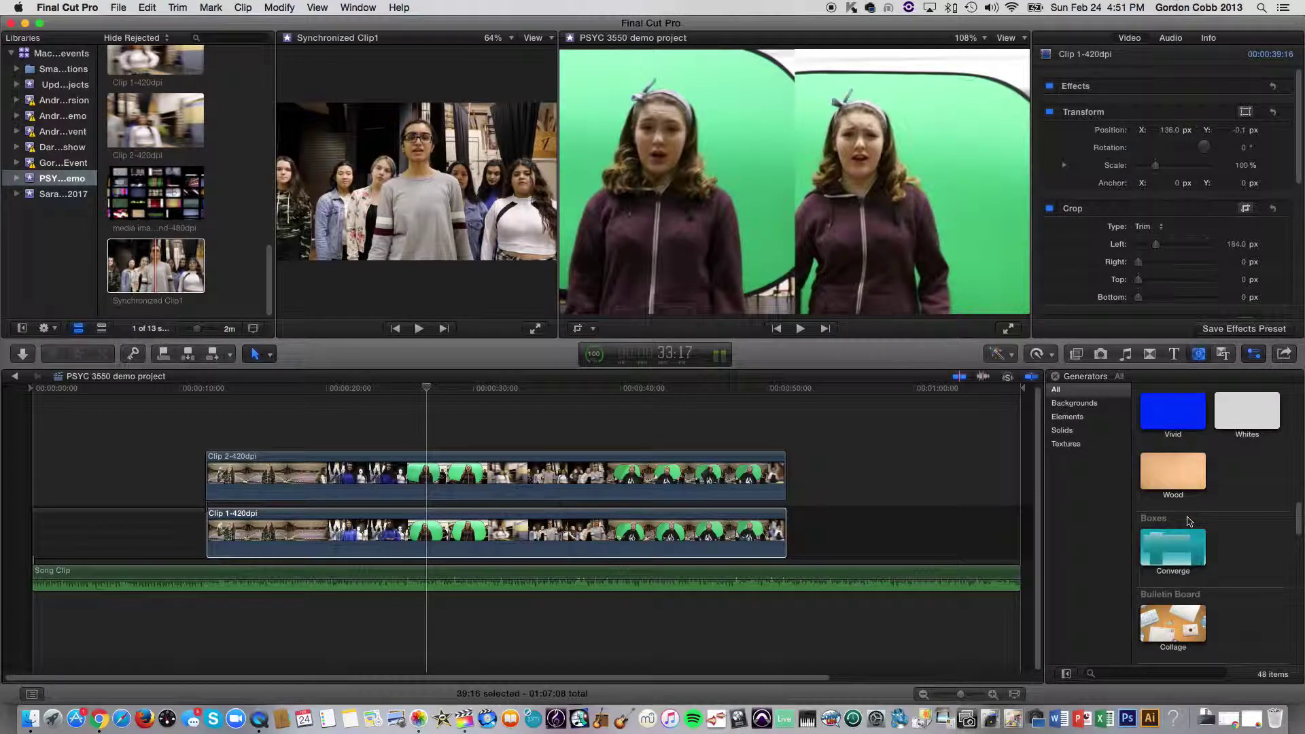
pyautogui.scroll(4, 1184, 450)
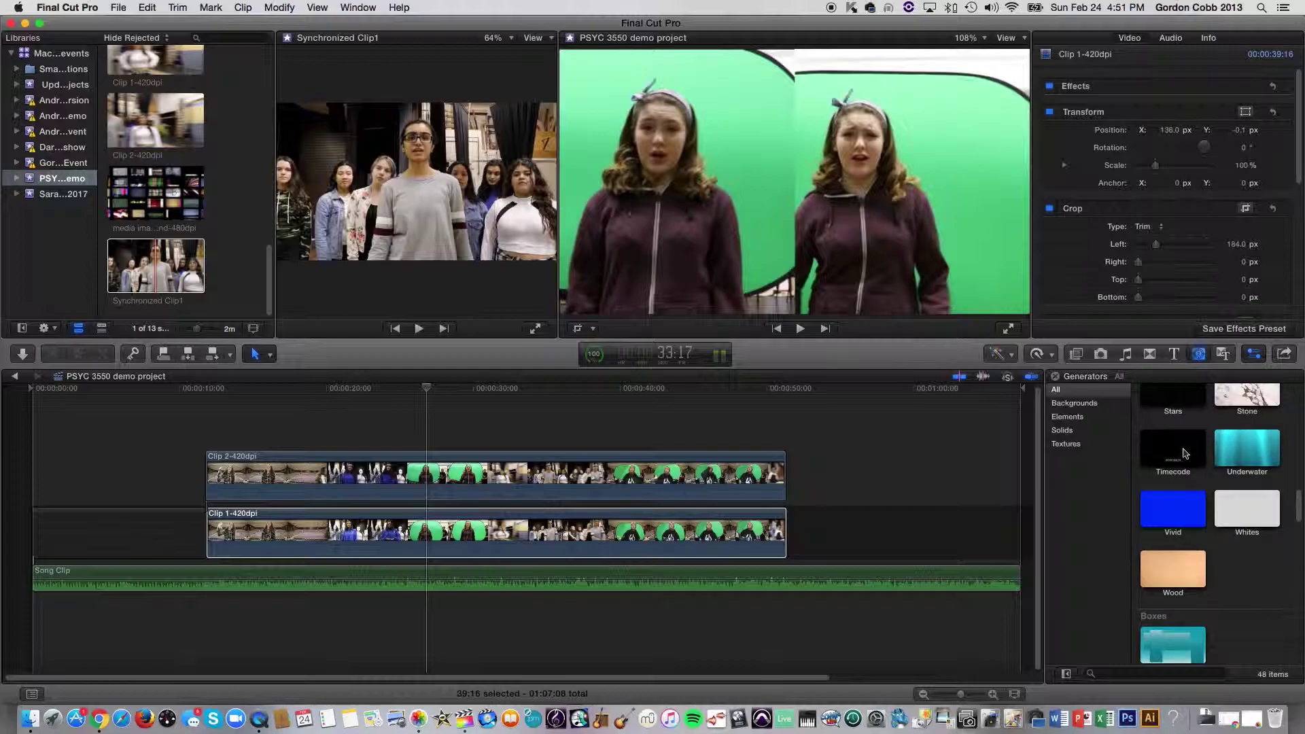
pyautogui.scroll(4, 1185, 455)
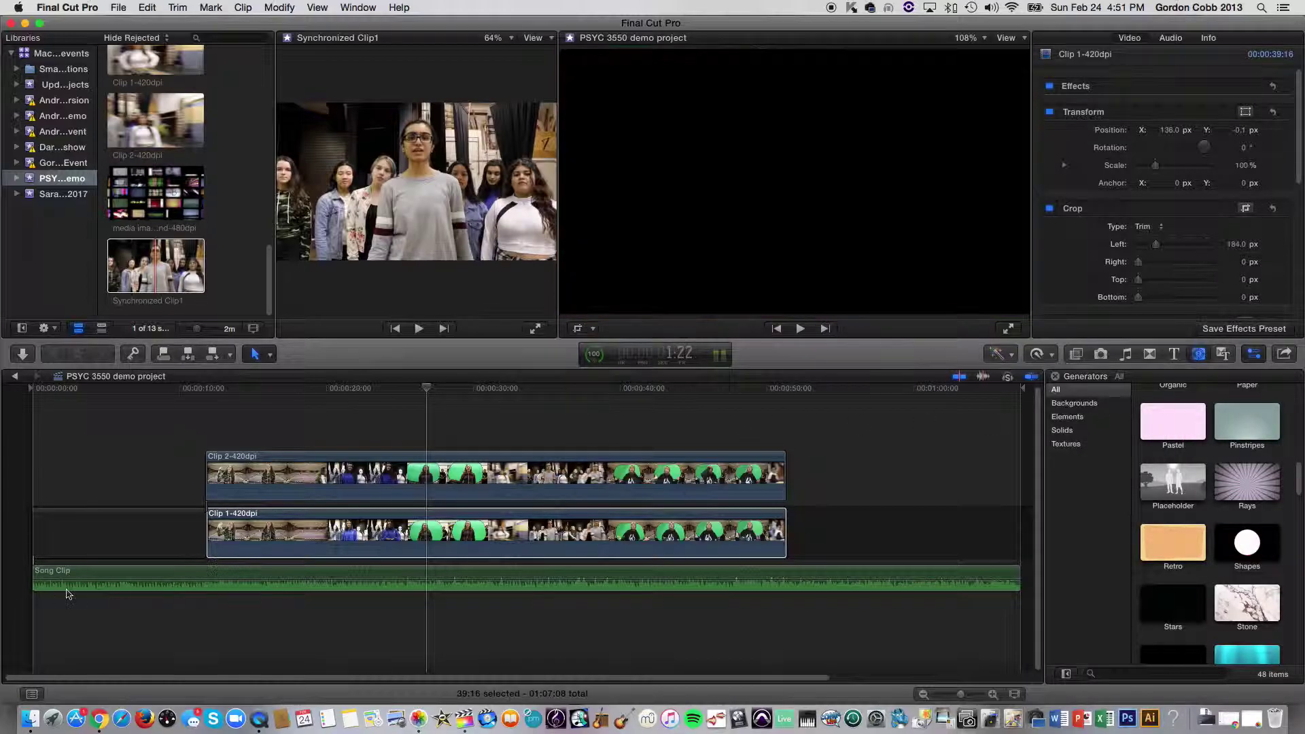
pyautogui.scroll(3, 1212, 486)
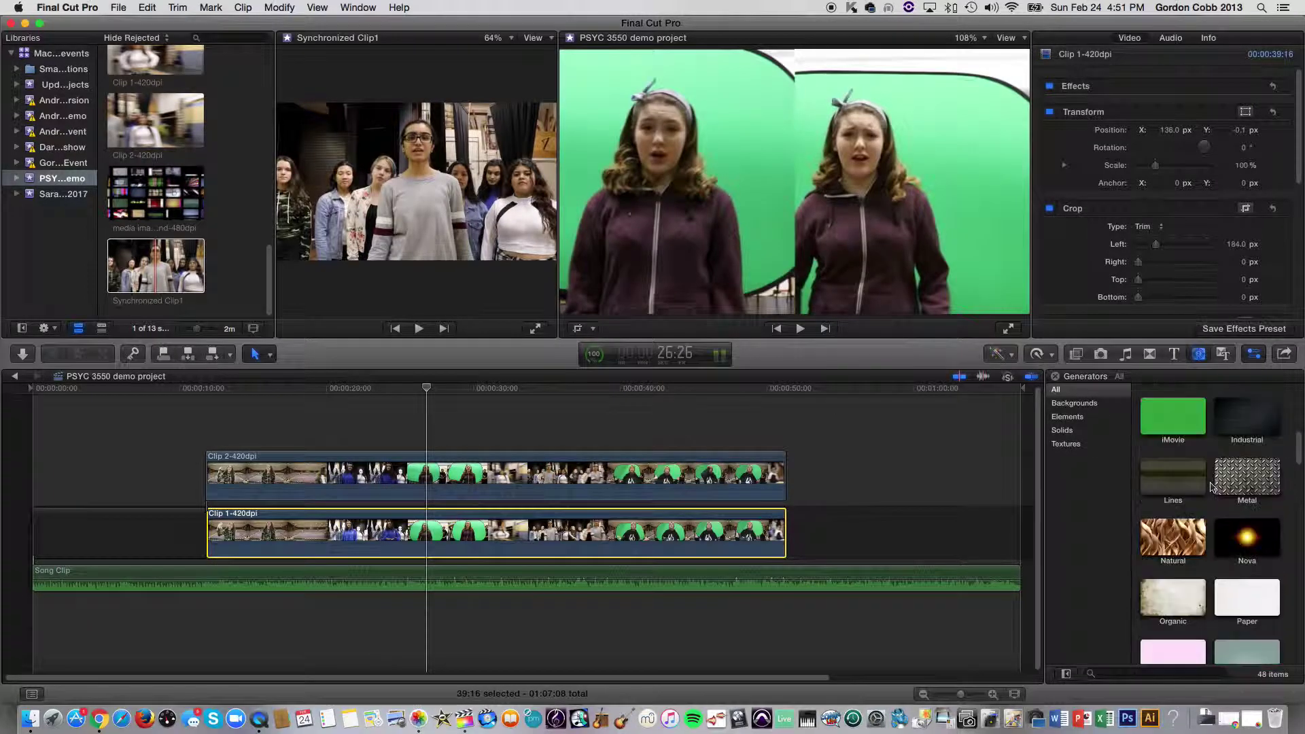
pyautogui.click(1222, 354)
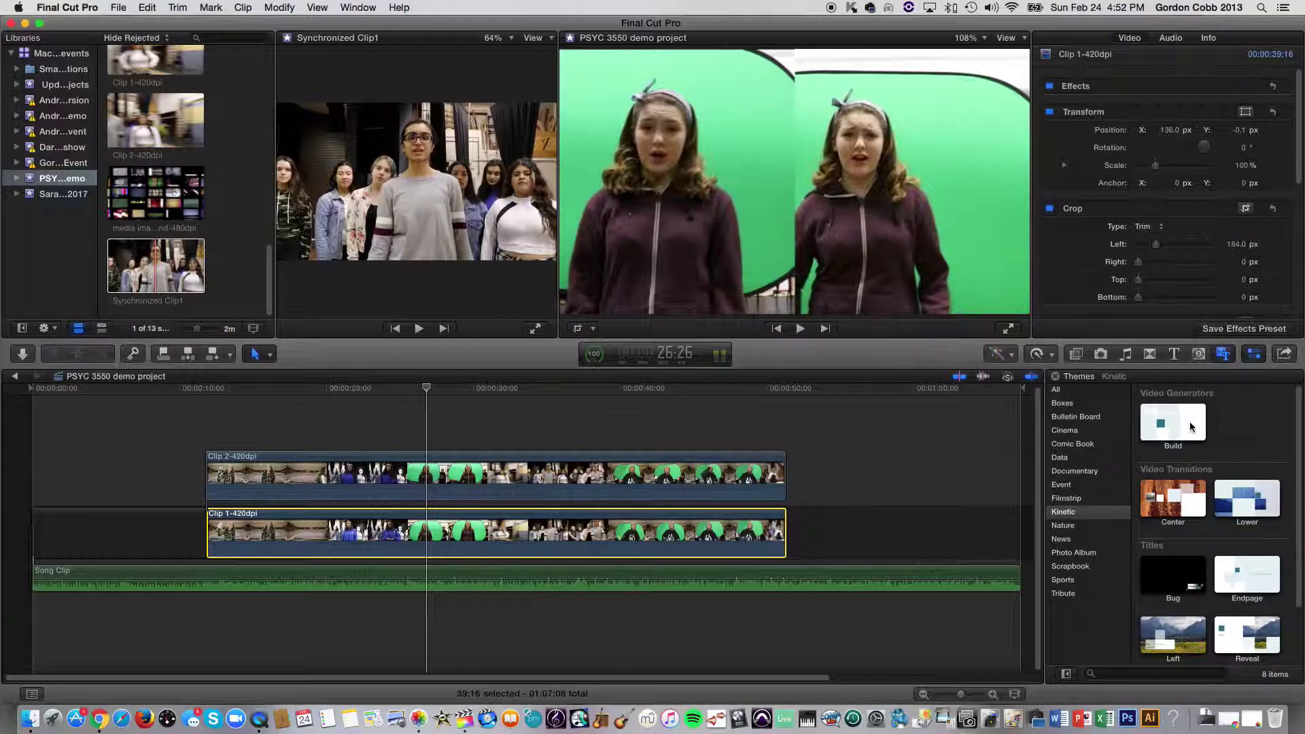
# Apply the Keyer effect to both Clip 2-420dpi and Clip 1-420dpi, and move the playhead to 39:10
pyautogui.click(1078, 354)
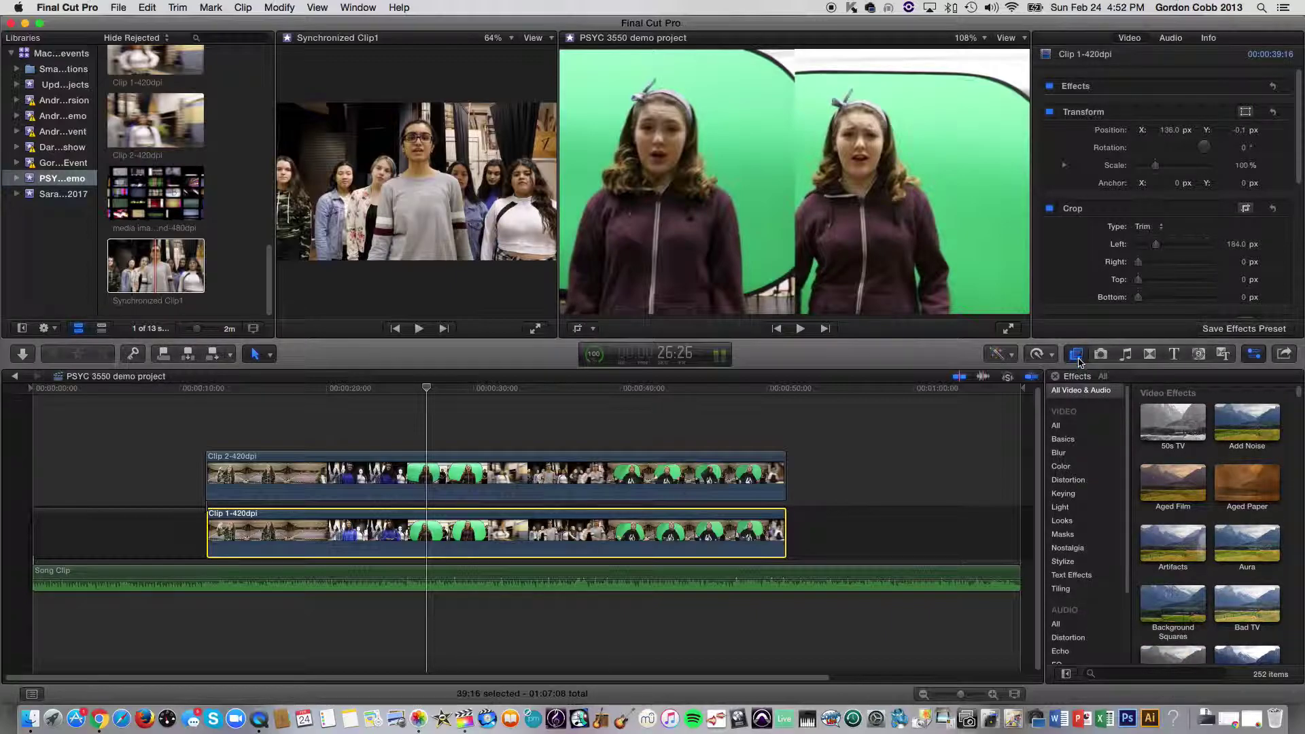
pyautogui.click(1064, 494)
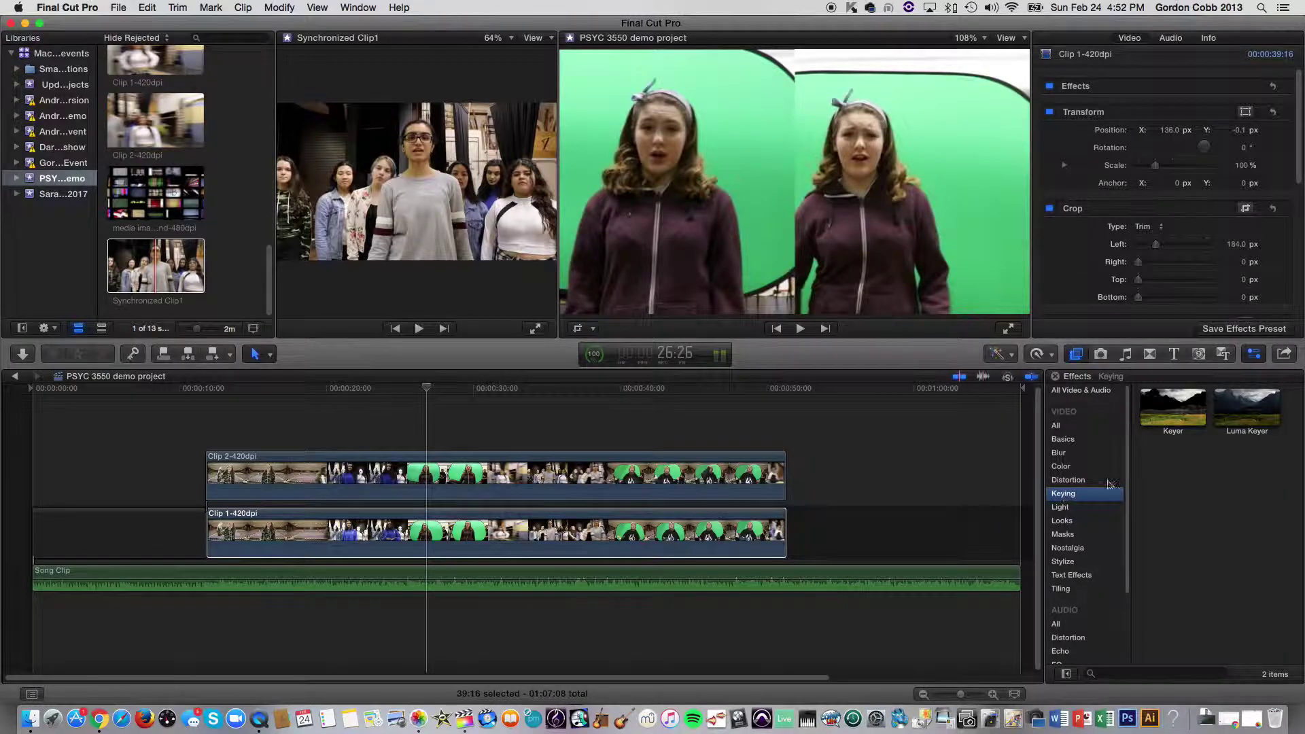
pyautogui.click(1169, 406)
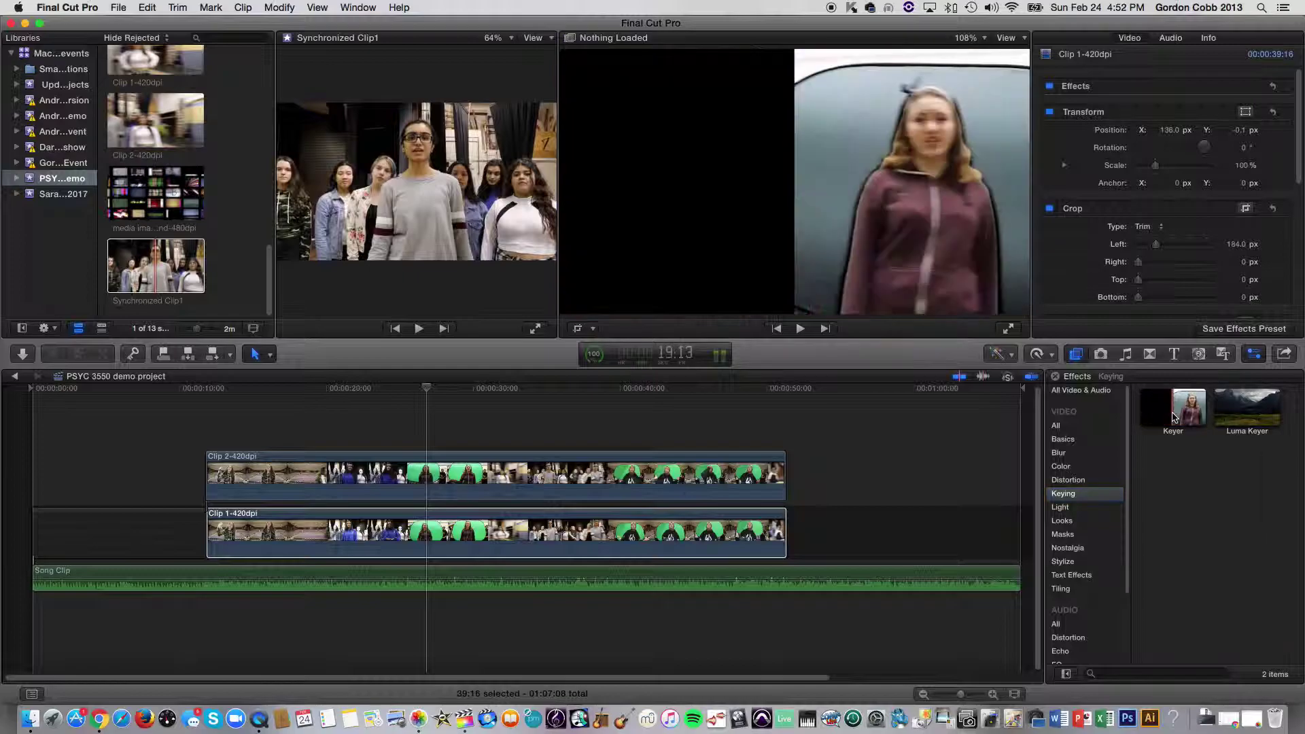
pyautogui.moveTo(1179, 403); pyautogui.dragTo(452, 473)
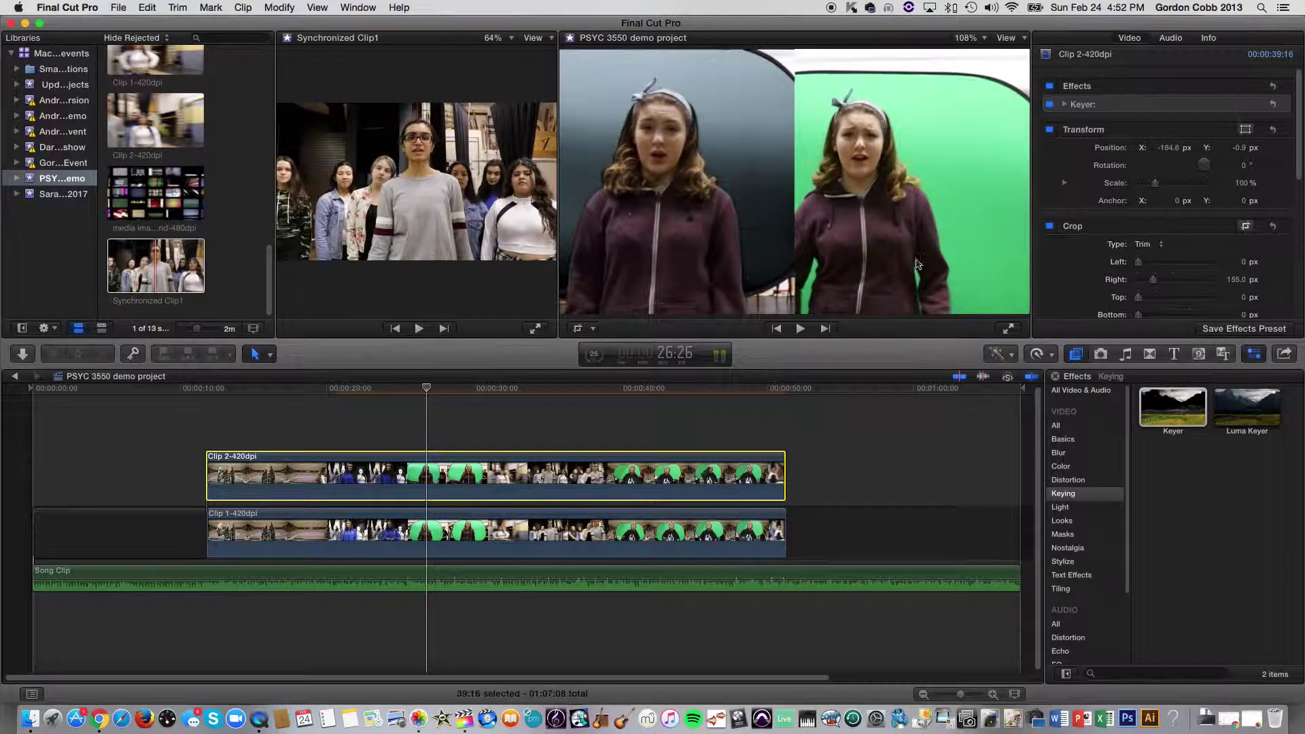
pyautogui.click(548, 535)
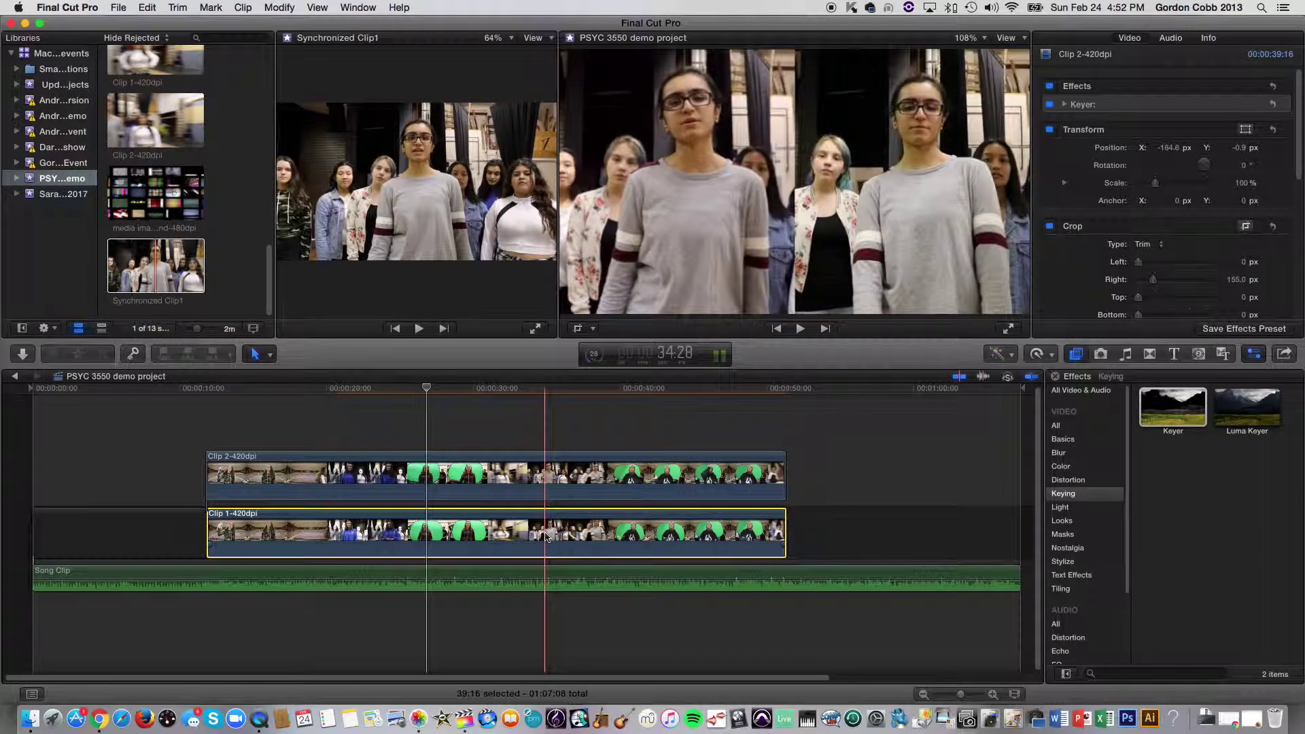
pyautogui.moveTo(1172, 407); pyautogui.dragTo(598, 527)
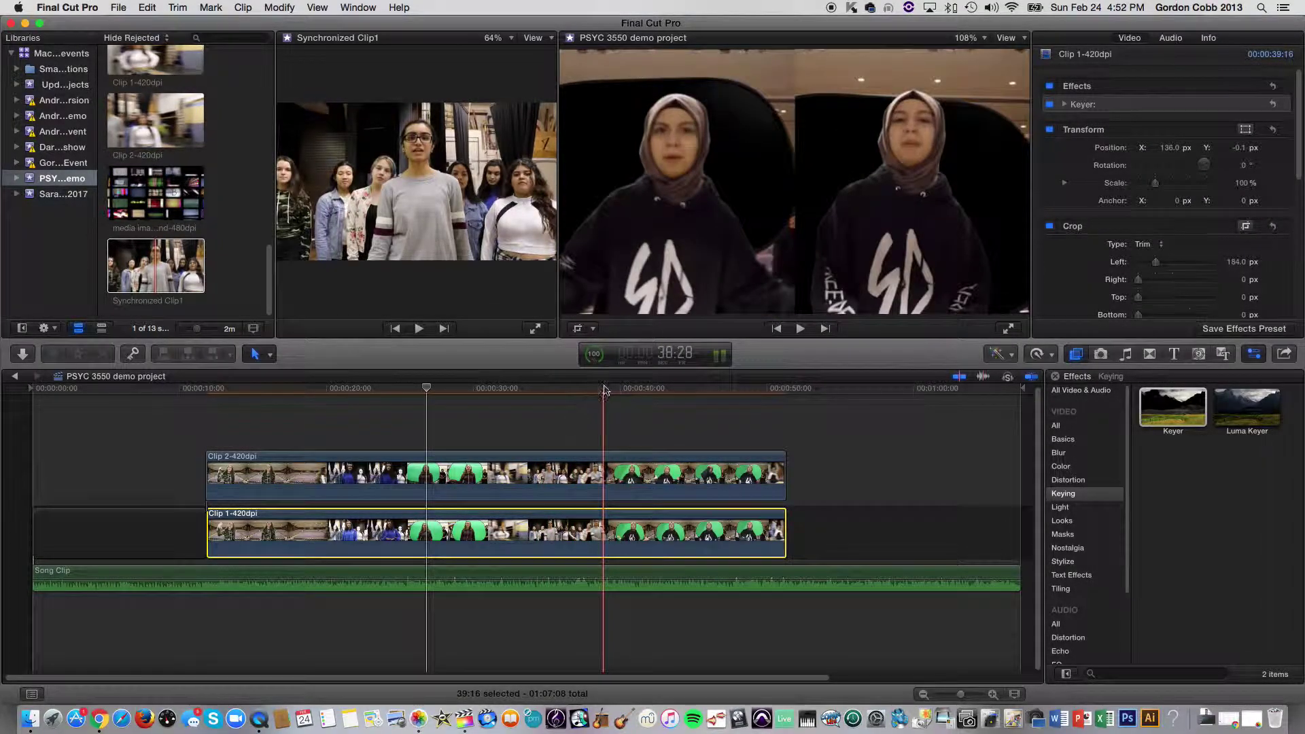
pyautogui.click(609, 387)
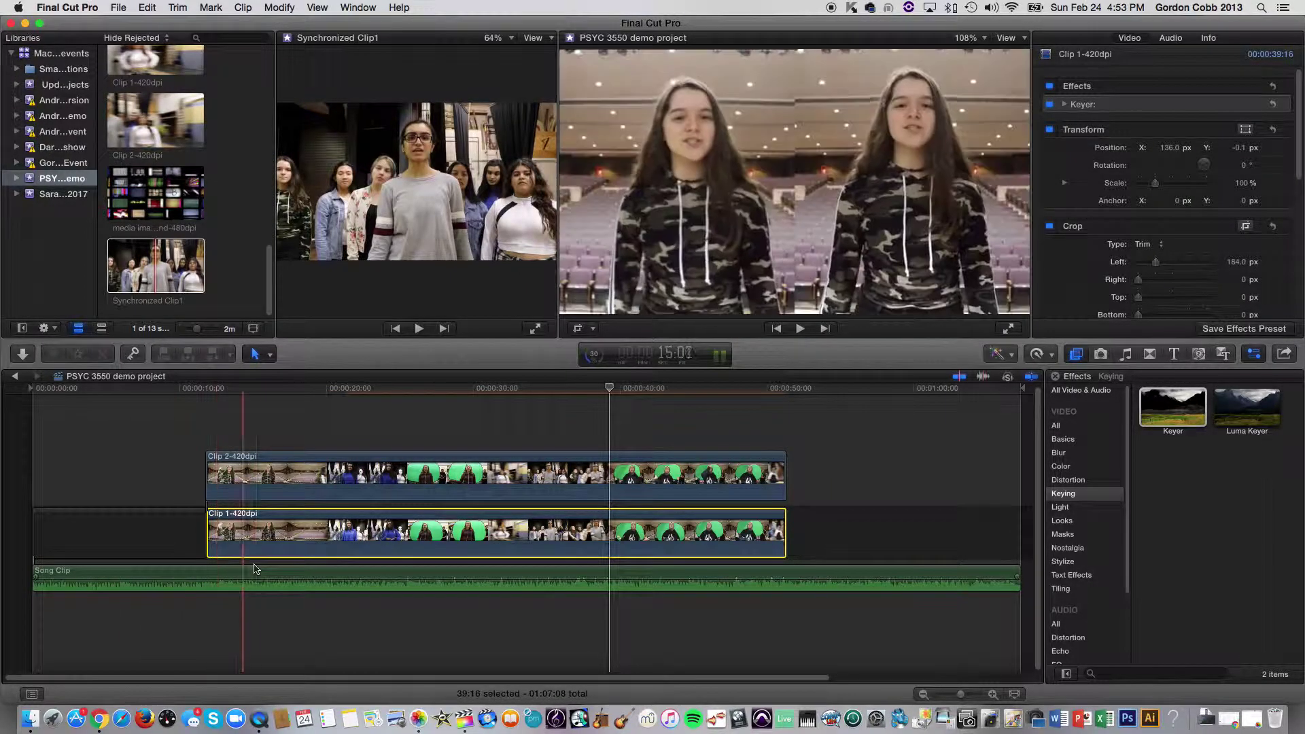
# Place the Spiral - 1152 clip beneath Clip 1-420dpi, aligned with the start of the two video clips at 11:25
pyautogui.click(131, 532)
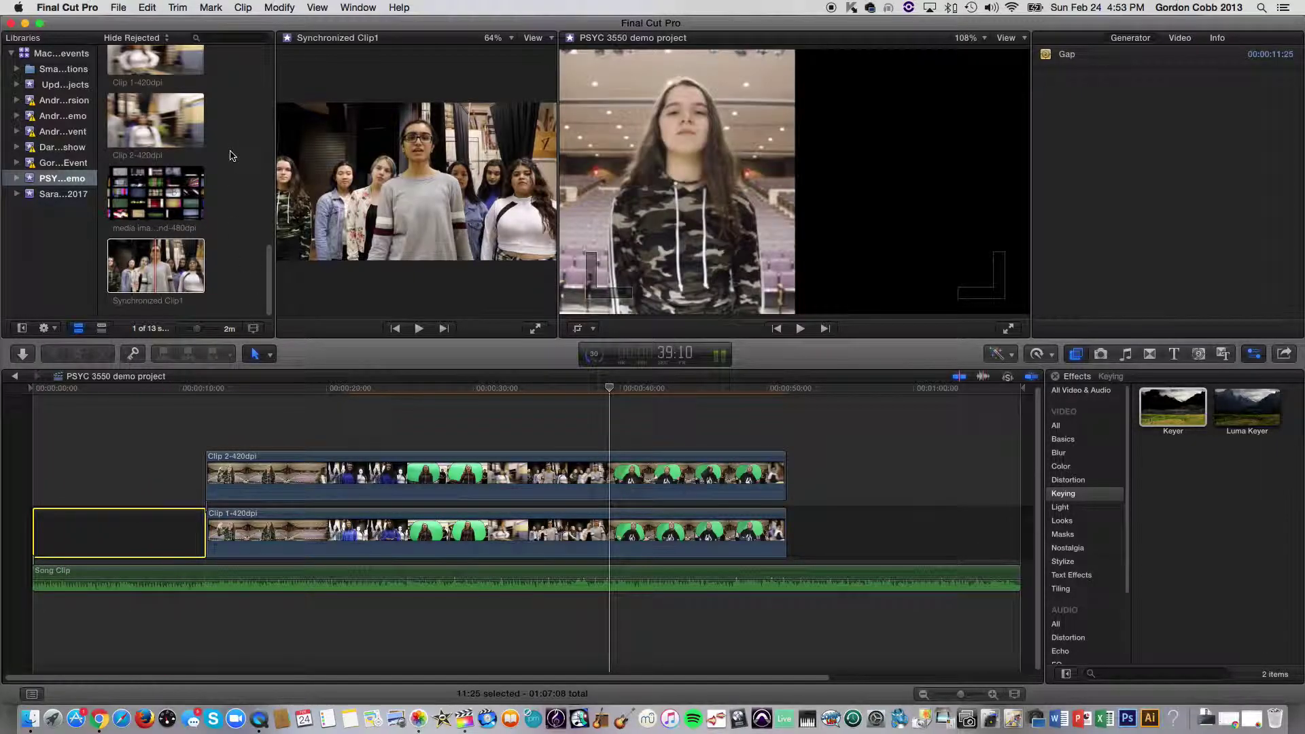
pyautogui.scroll(5, 234, 165)
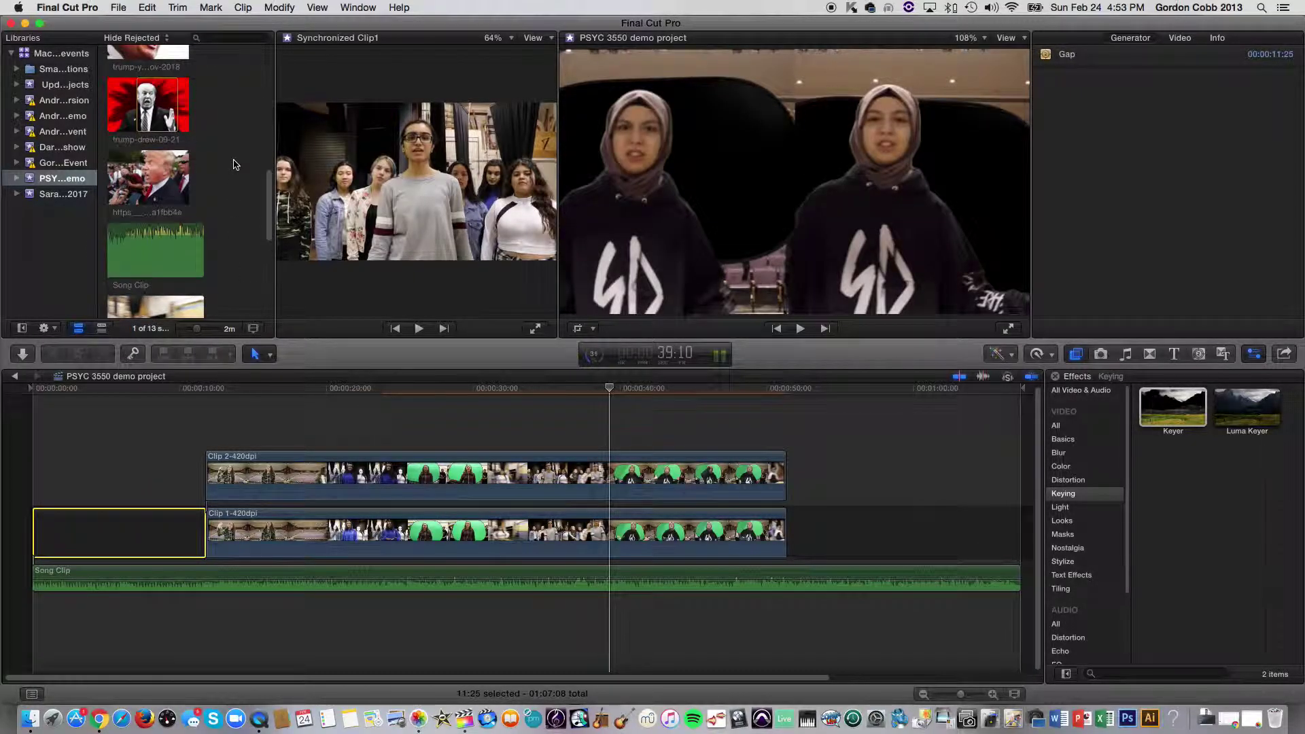
pyautogui.scroll(-5, 234, 165)
pyautogui.scroll(5, 235, 165)
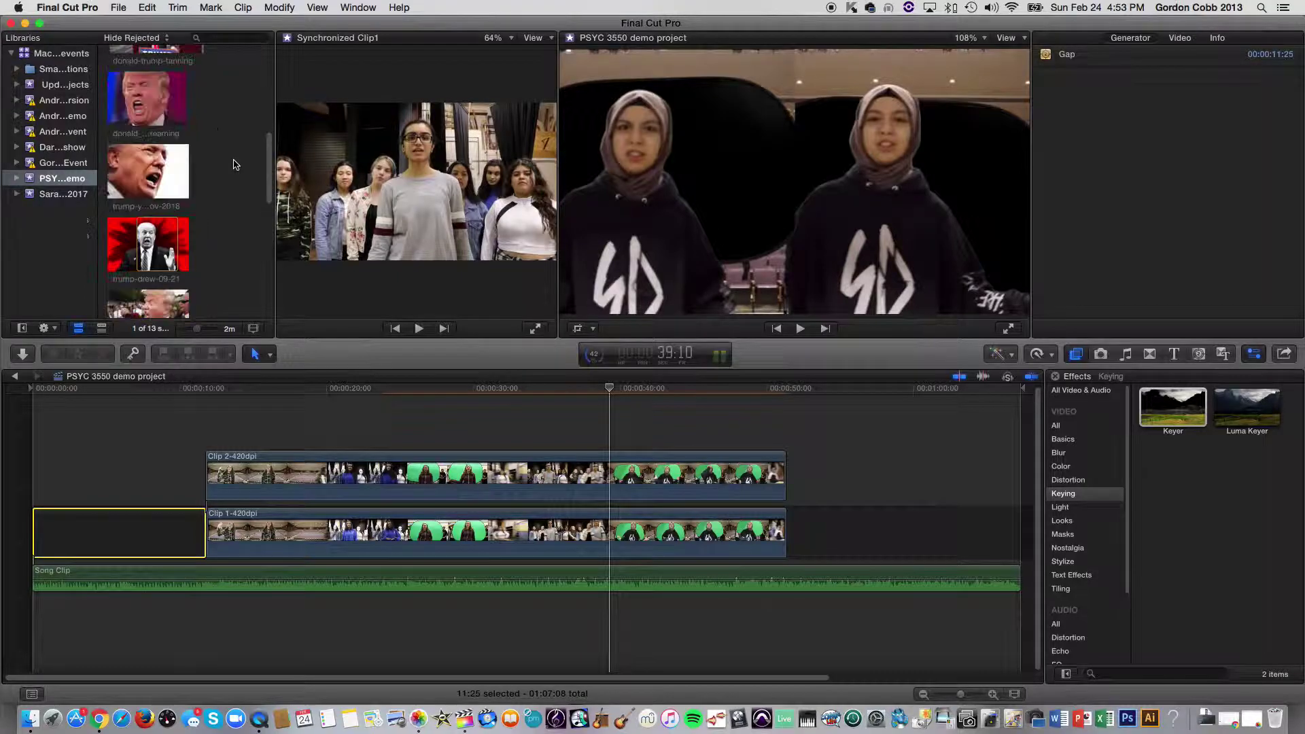
pyautogui.scroll(5, 235, 165)
pyautogui.scroll(-2, 239, 194)
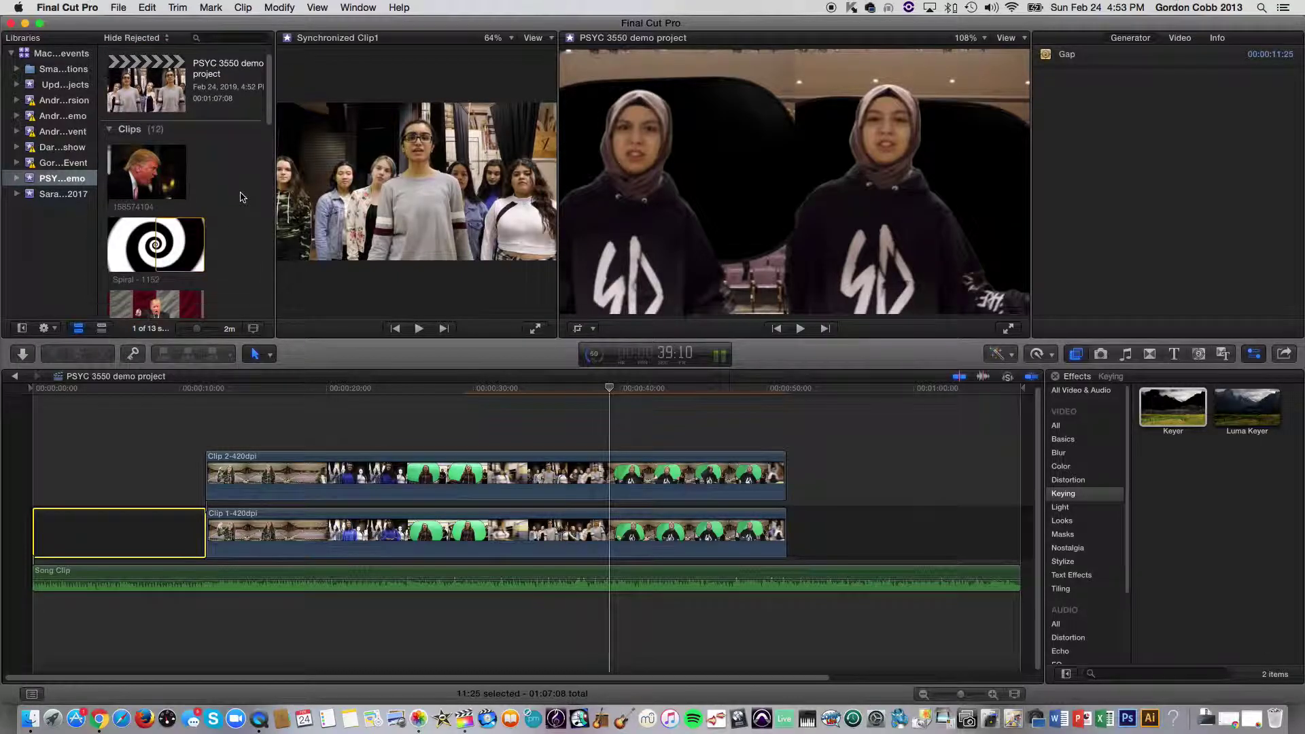
pyautogui.click(154, 245)
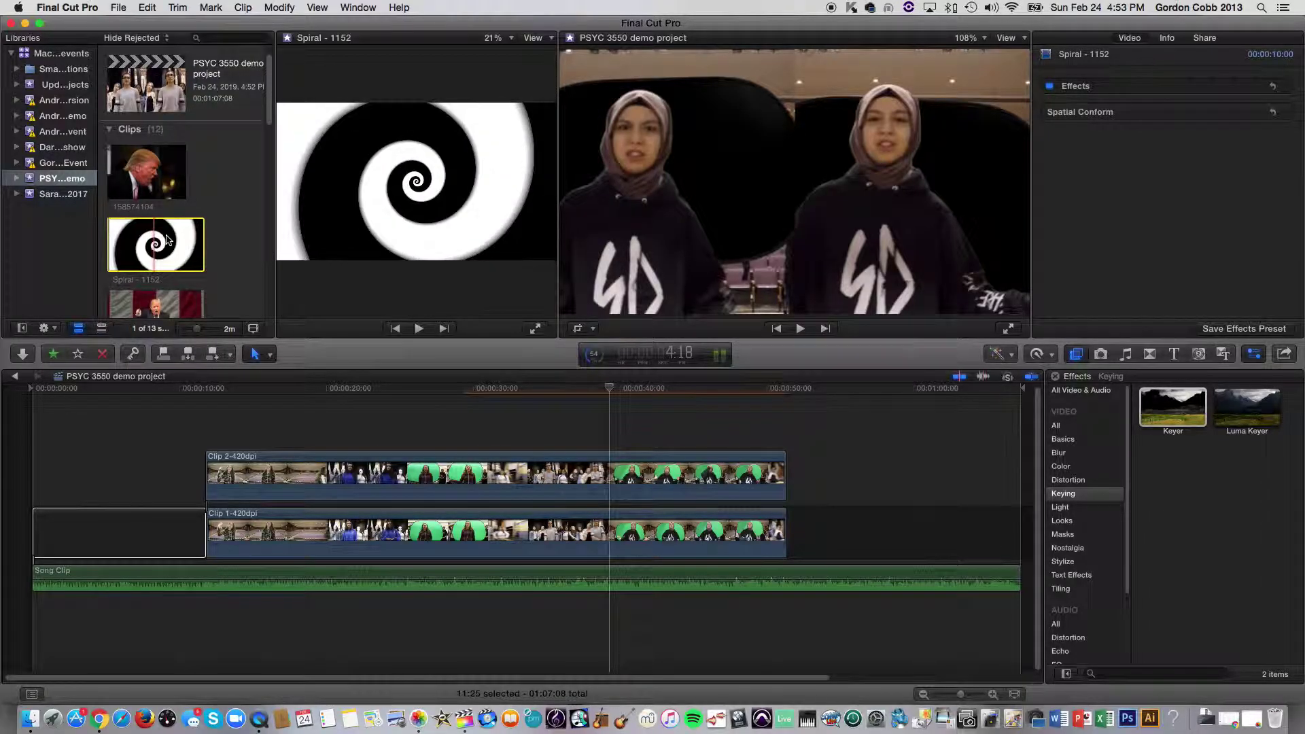
pyautogui.moveTo(155, 244); pyautogui.dragTo(213, 573)
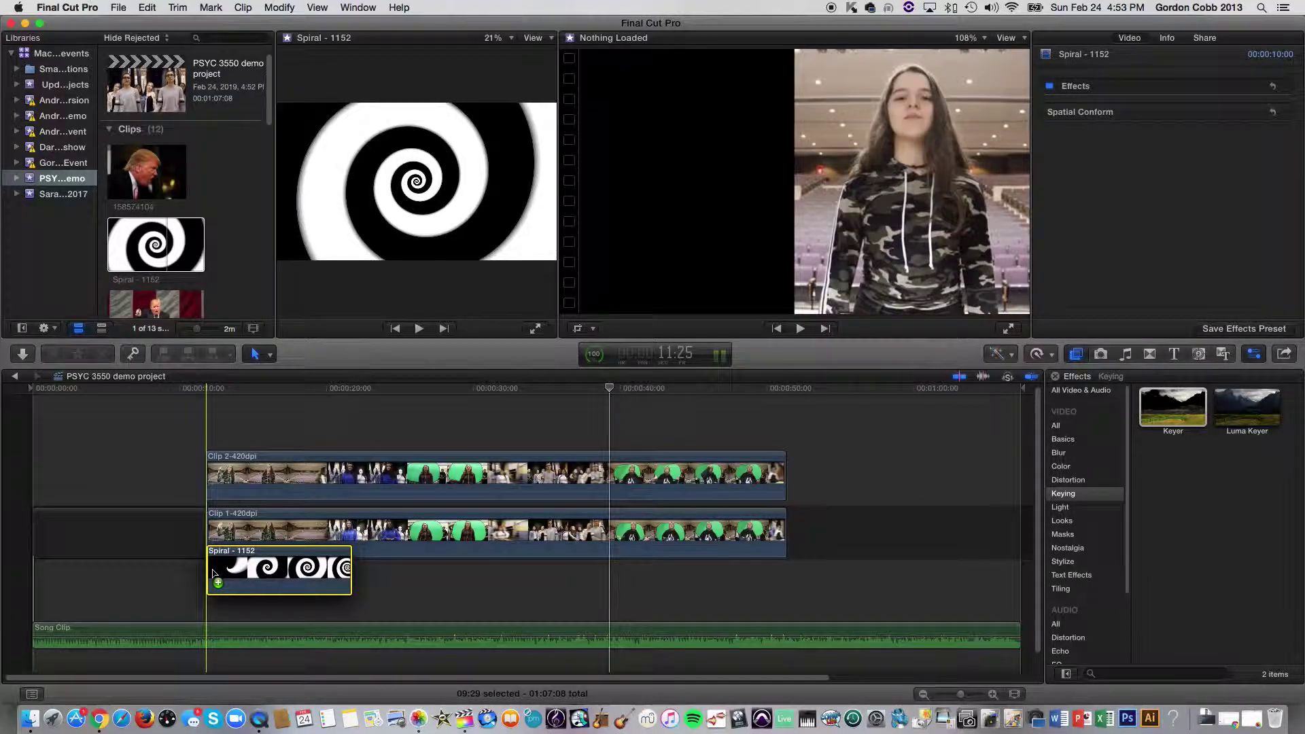
# Move the Spiral - 1152 clip along the timeline to start at about 24:07, beneath the first green-screen section
pyautogui.moveTo(344, 568); pyautogui.dragTo(345, 587)
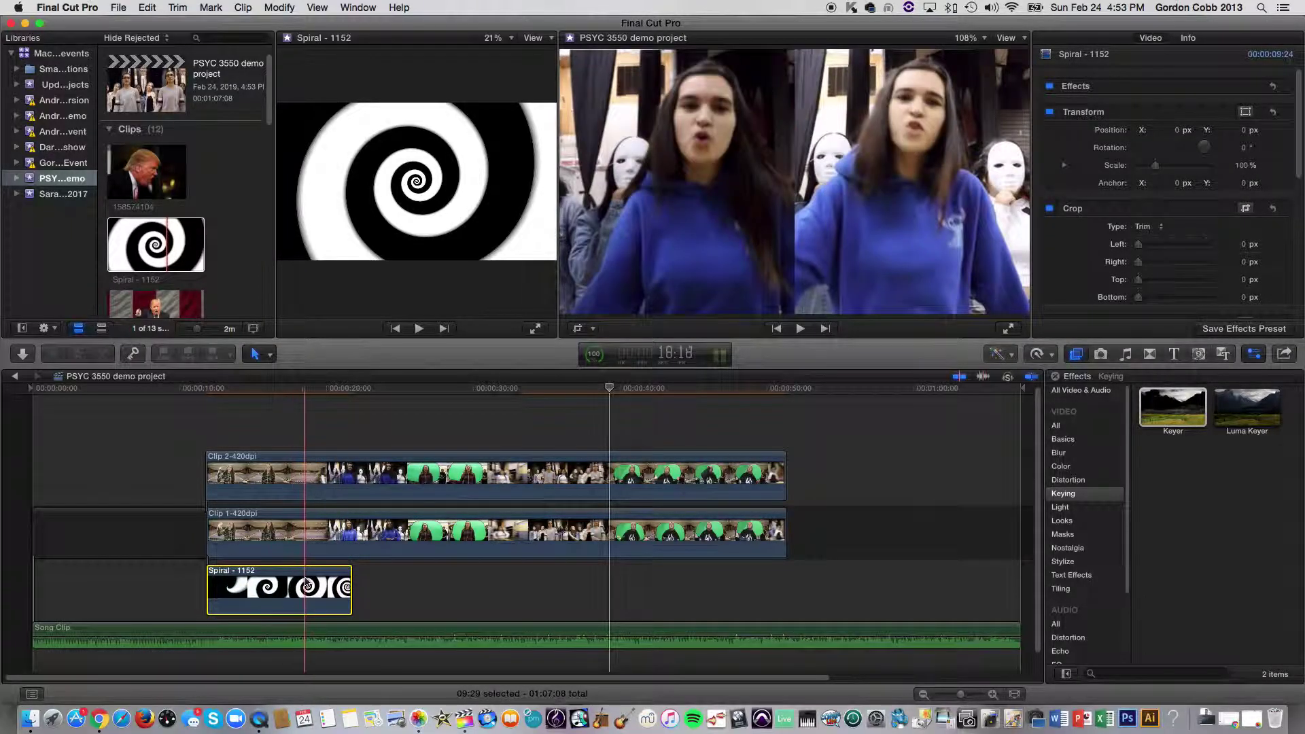
pyautogui.click(374, 586)
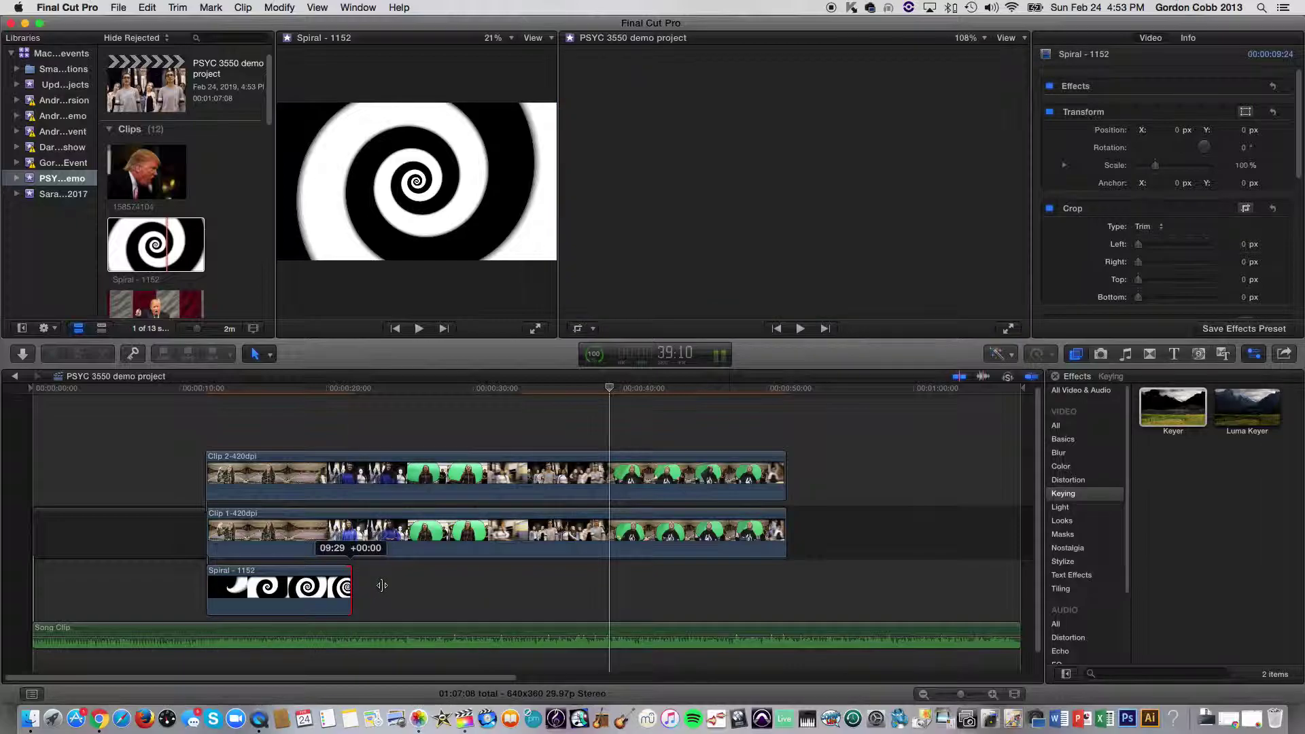
pyautogui.moveTo(308, 588); pyautogui.dragTo(452, 589)
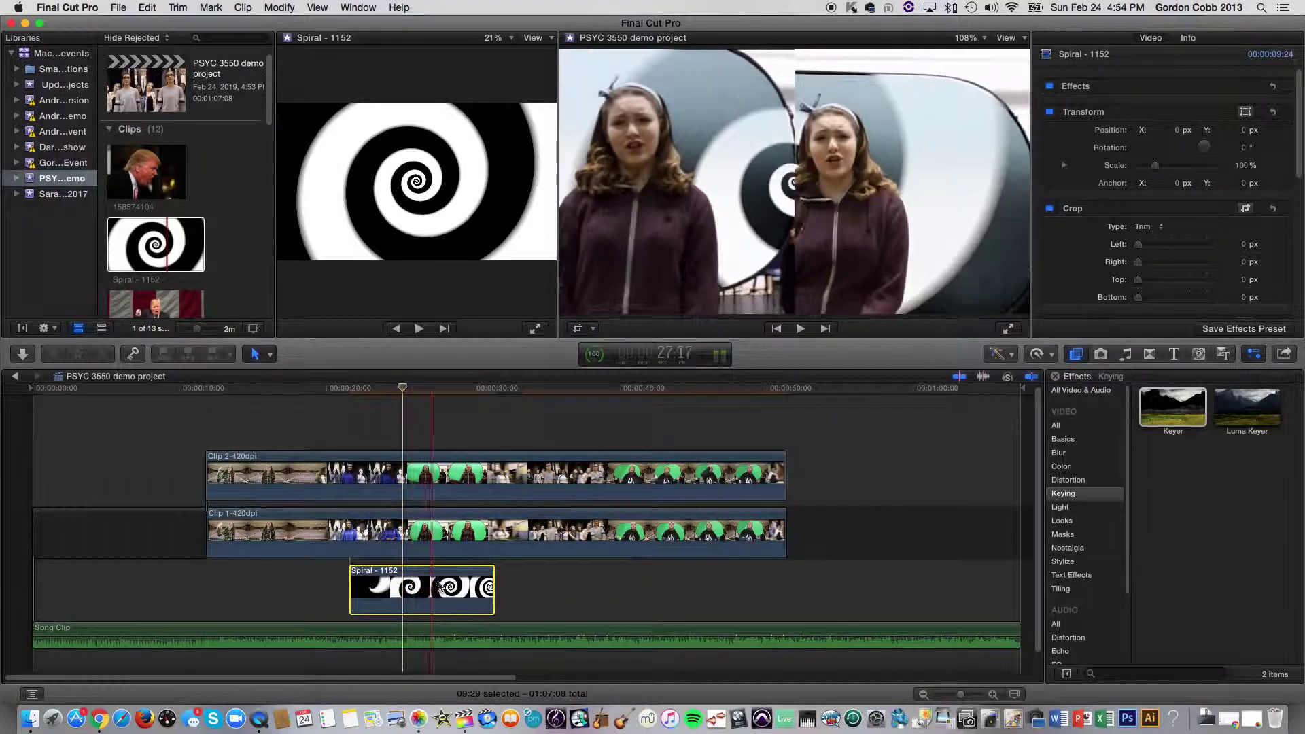
pyautogui.moveTo(450, 594); pyautogui.dragTo(487, 594)
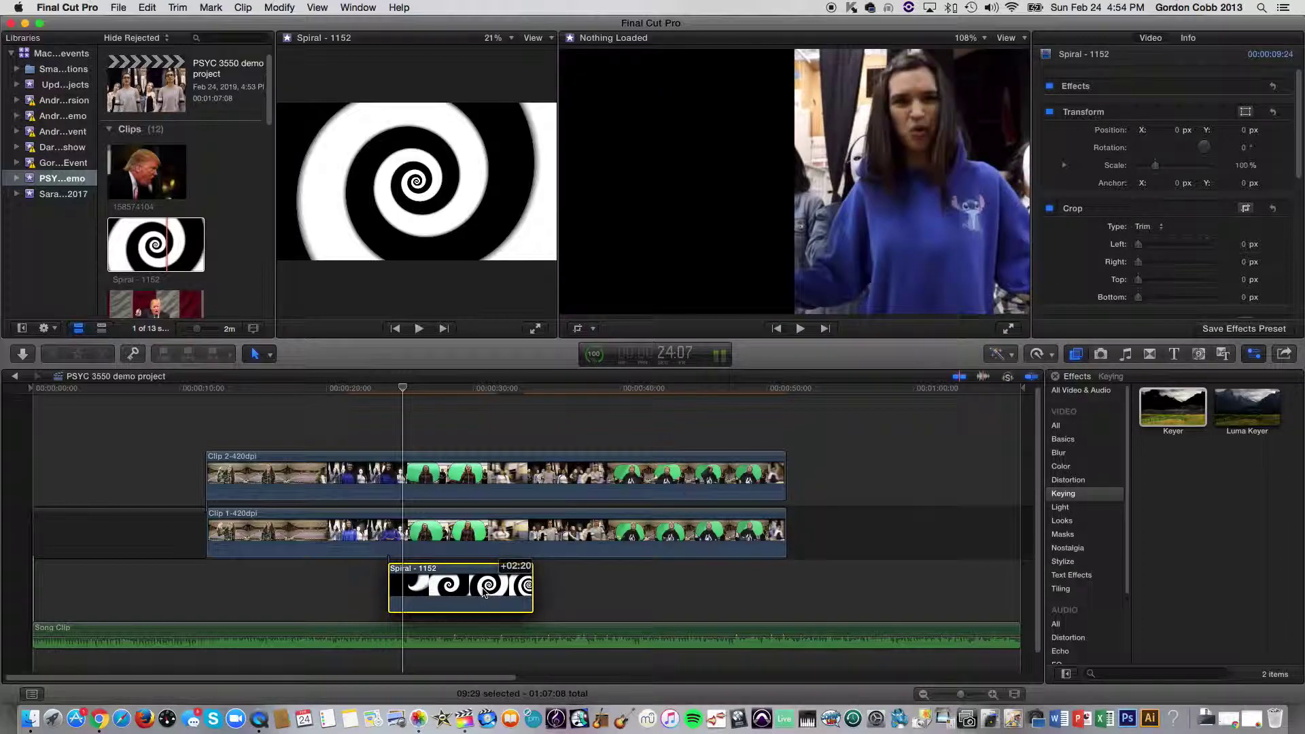
# Add the donald-trump-tanning image beneath Clip 1-420dpi at the start of the last green-screen section
pyautogui.moveTo(402, 390); pyautogui.dragTo(581, 394)
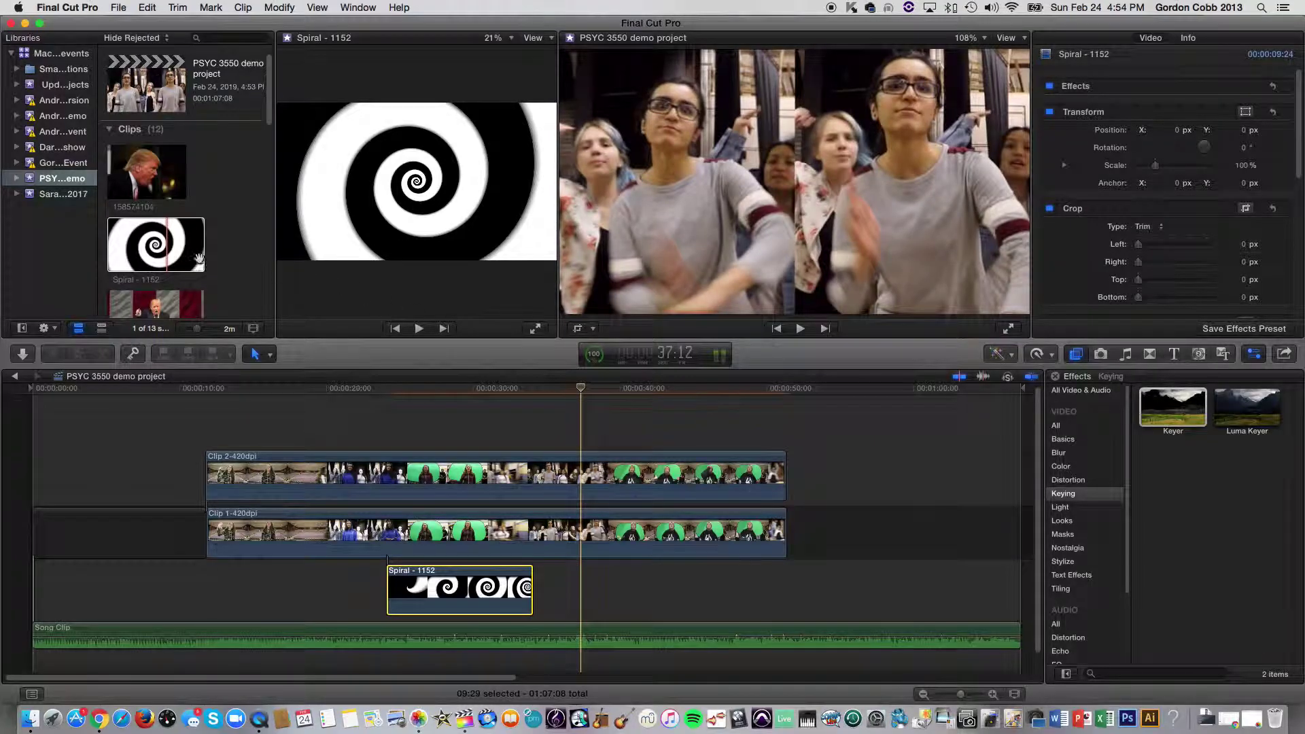
pyautogui.scroll(-5, 198, 257)
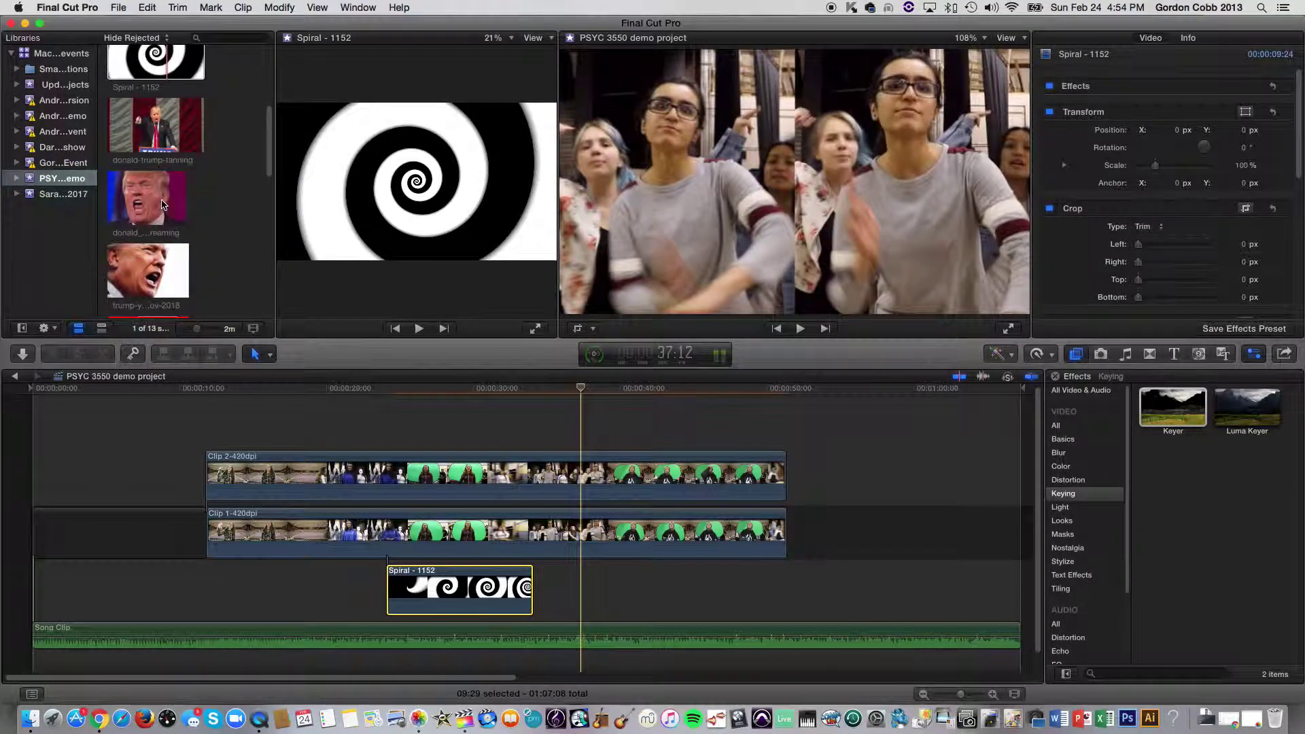
pyautogui.click(163, 205)
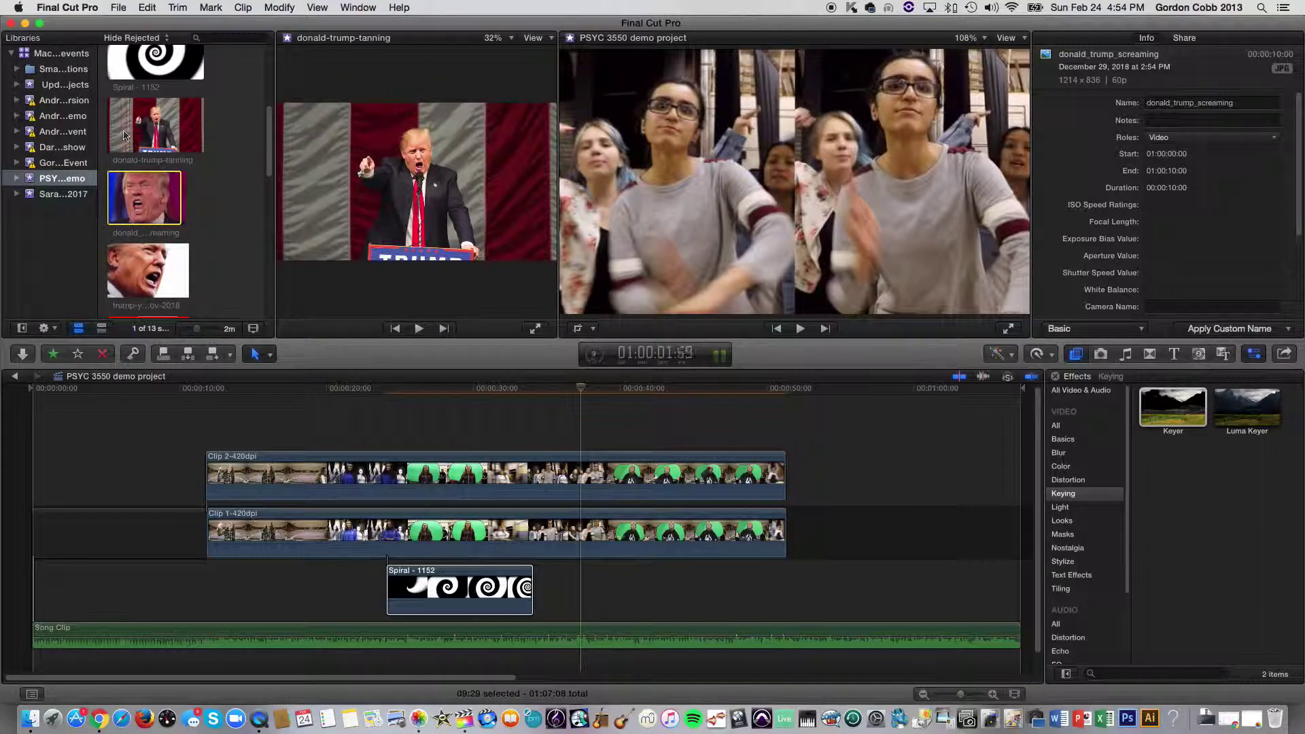
pyautogui.click(150, 125)
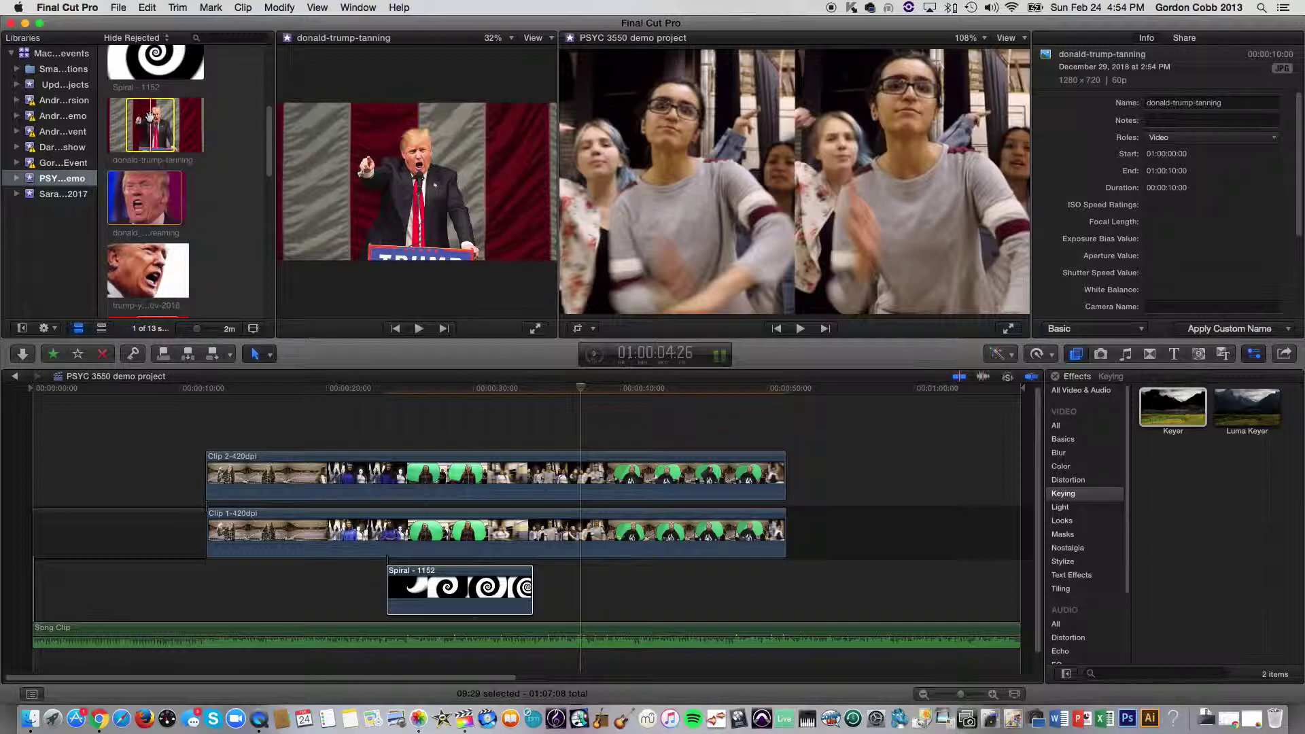
pyautogui.moveTo(637, 559); pyautogui.dragTo(603, 593)
# Extend the donald-trump-tanning image to a duration of 13:20 so it covers the last green-screen section up to the video clips' end
pyautogui.click(610, 389)
pyautogui.moveTo(610, 389)
pyautogui.mouseDown()
pyautogui.moveTo(566, 392)
pyautogui.moveTo(590, 399)
pyautogui.mouseUp()
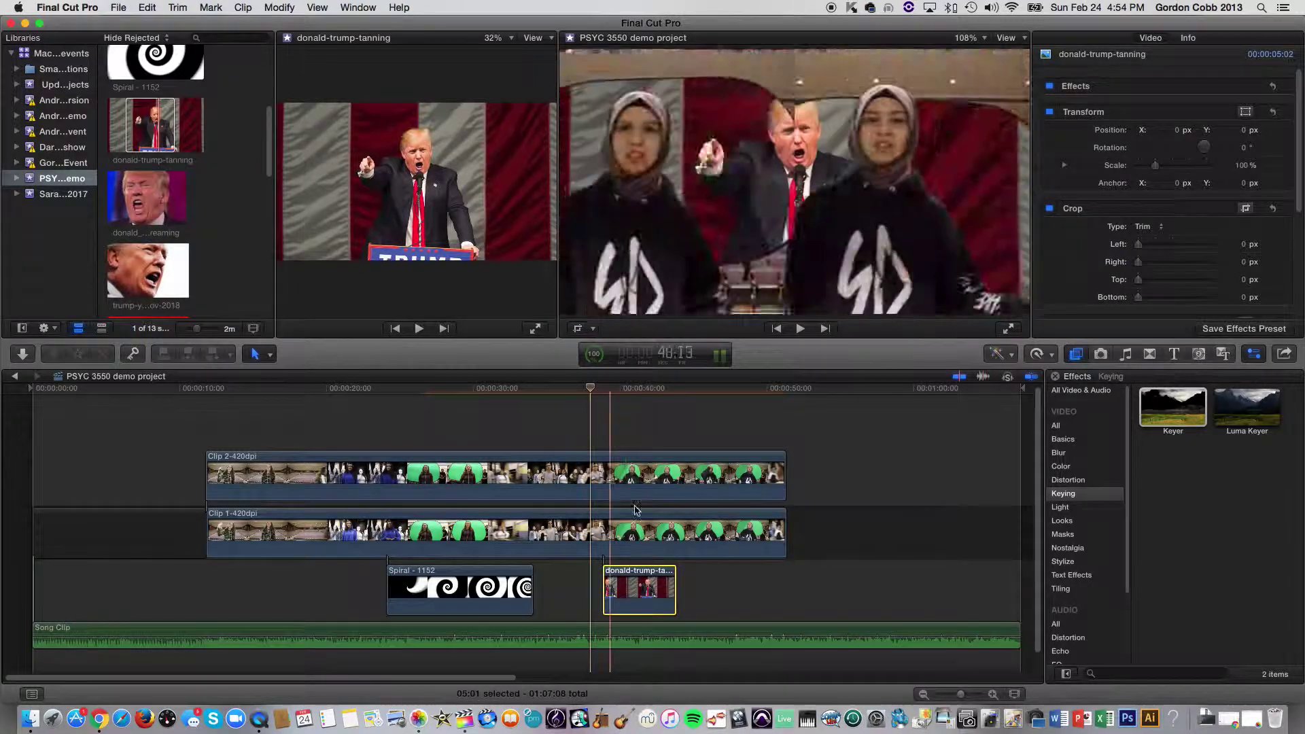
pyautogui.moveTo(654, 590); pyautogui.dragTo(786, 580)
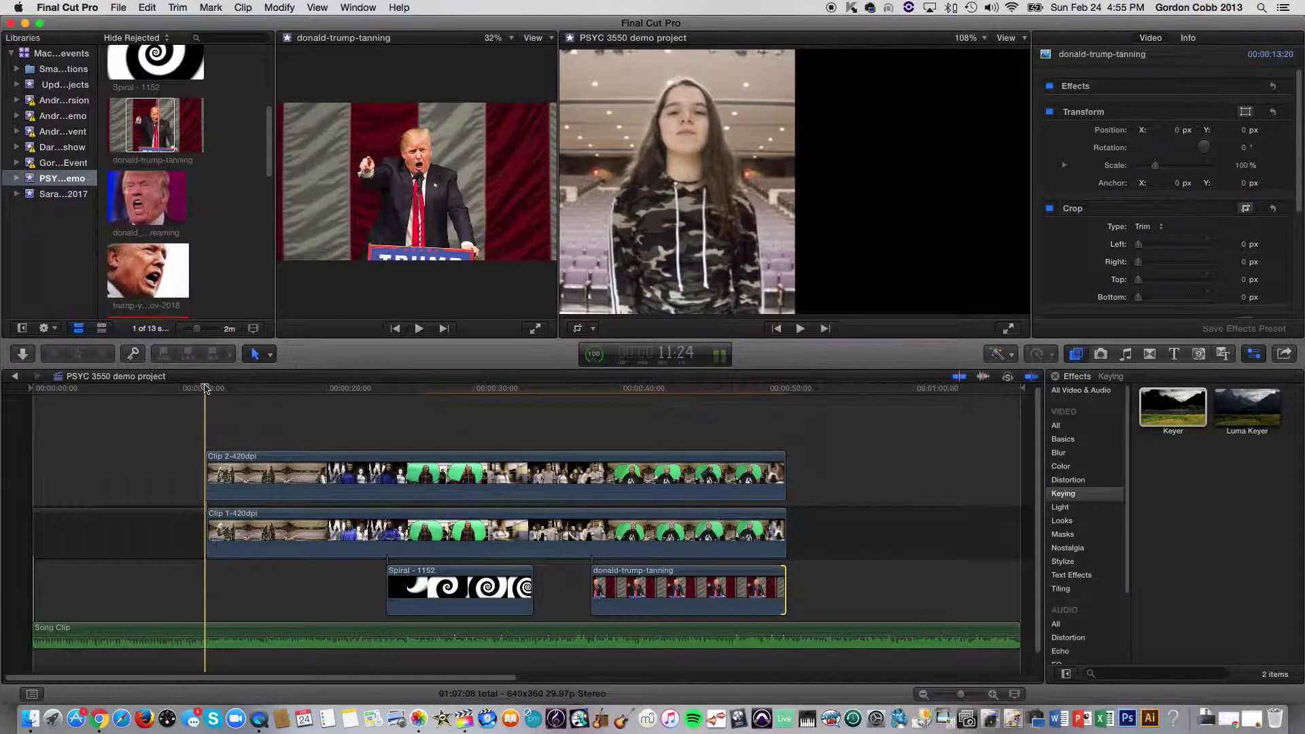
# Play the composite from the start of the video clips and stop at 54:05
pyautogui.press('space')
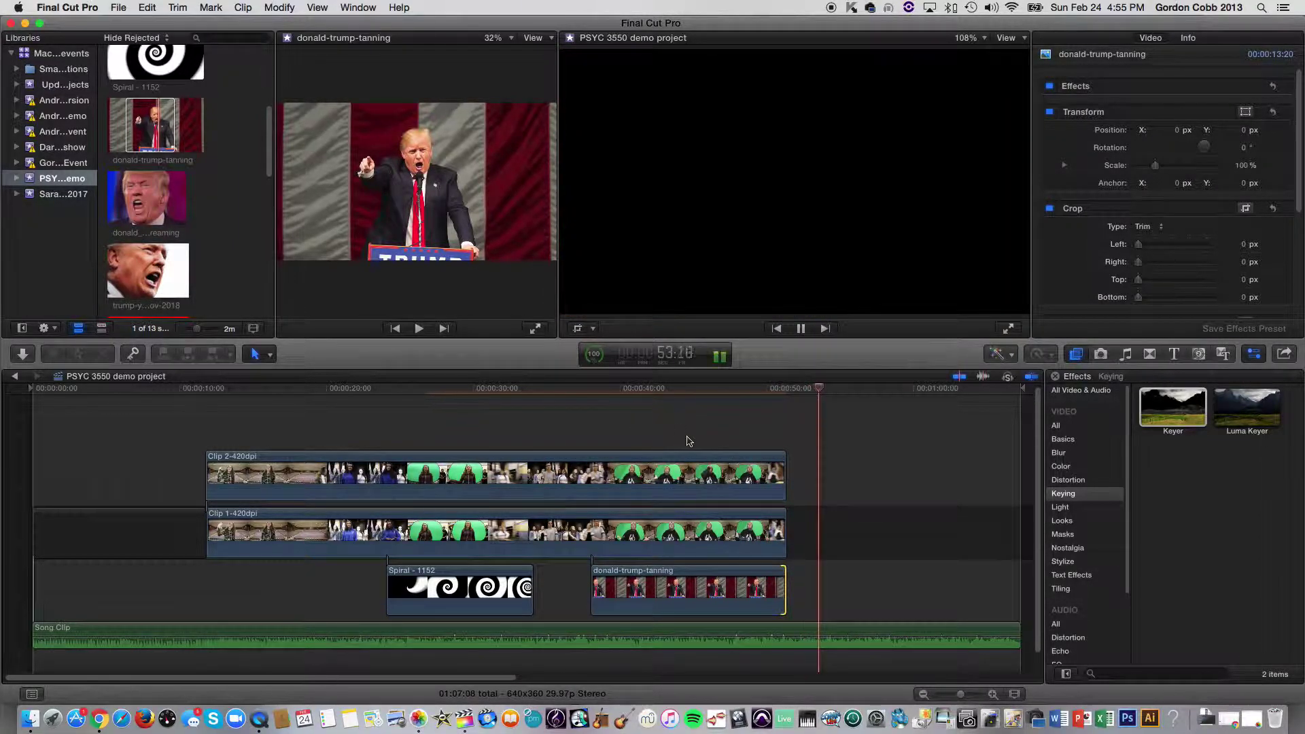
pyautogui.click(827, 388)
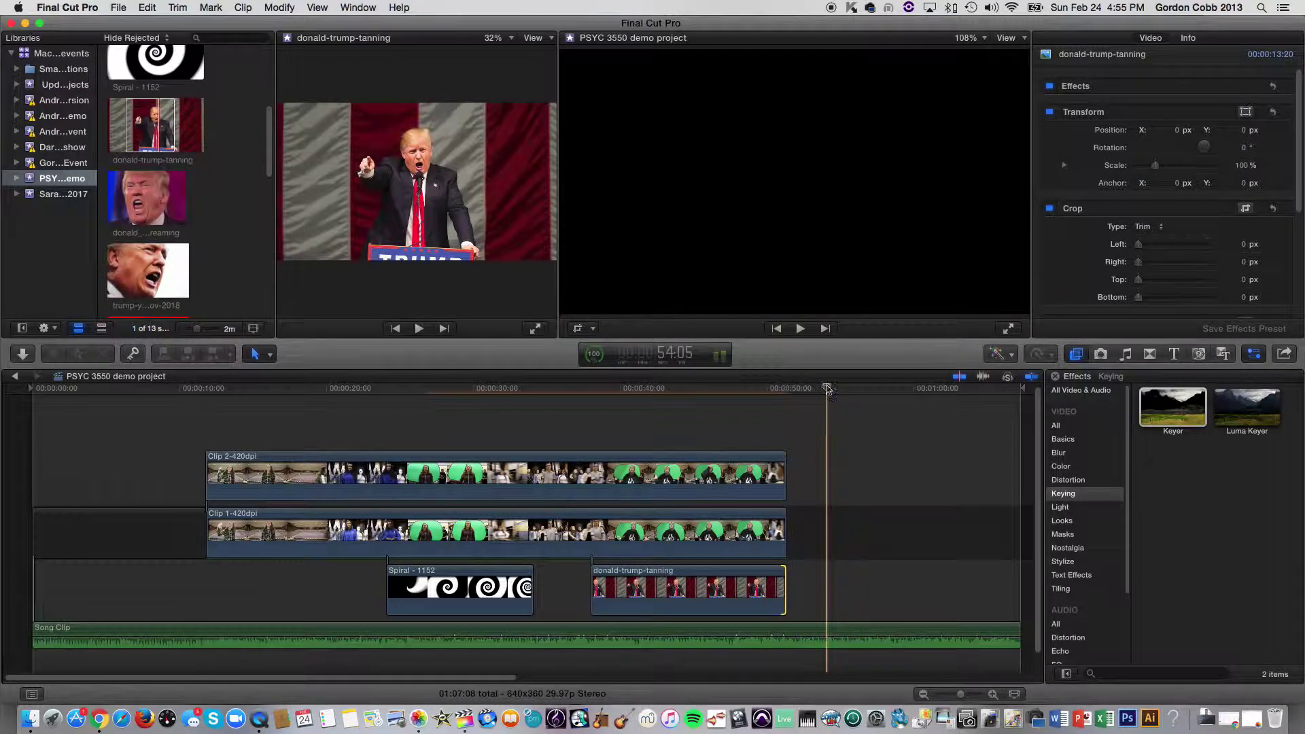
# Scrub through the first green-screen section and select the donald-trump-tanning background to review both keyed composites
pyautogui.moveTo(787, 388); pyautogui.dragTo(468, 437)
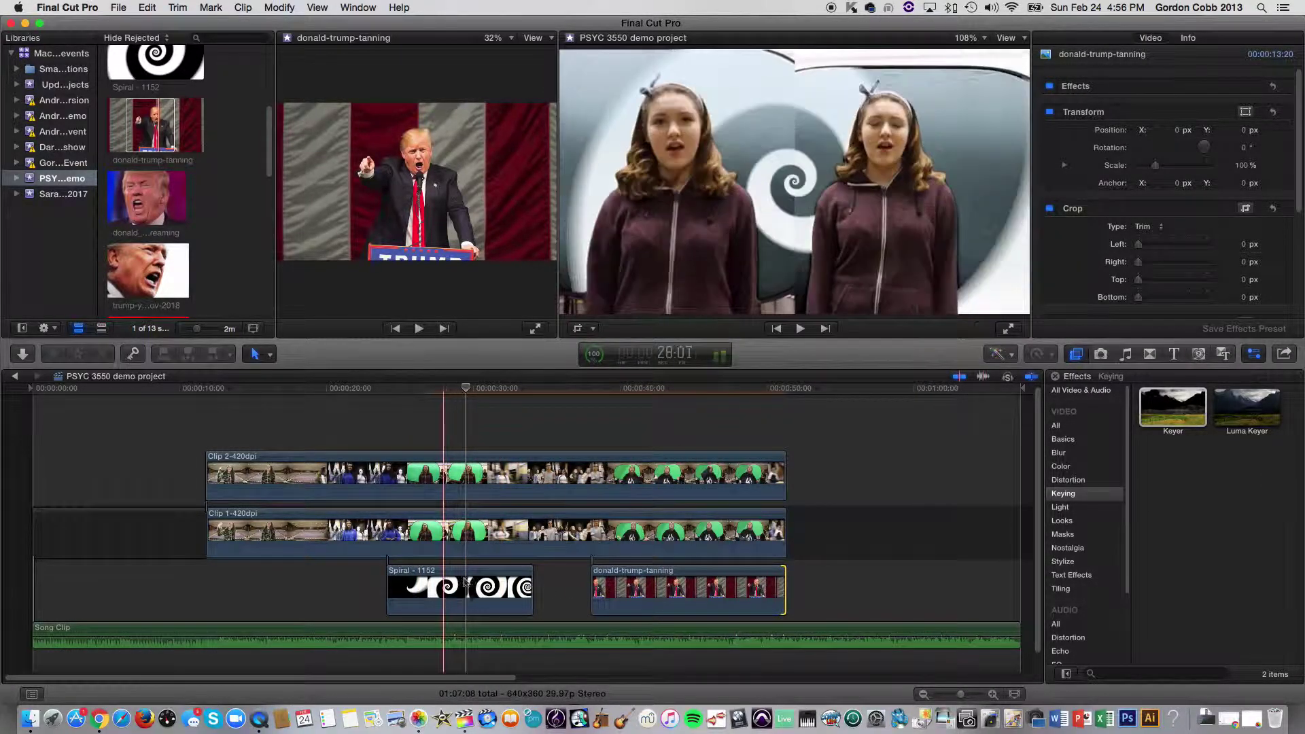
pyautogui.click(663, 592)
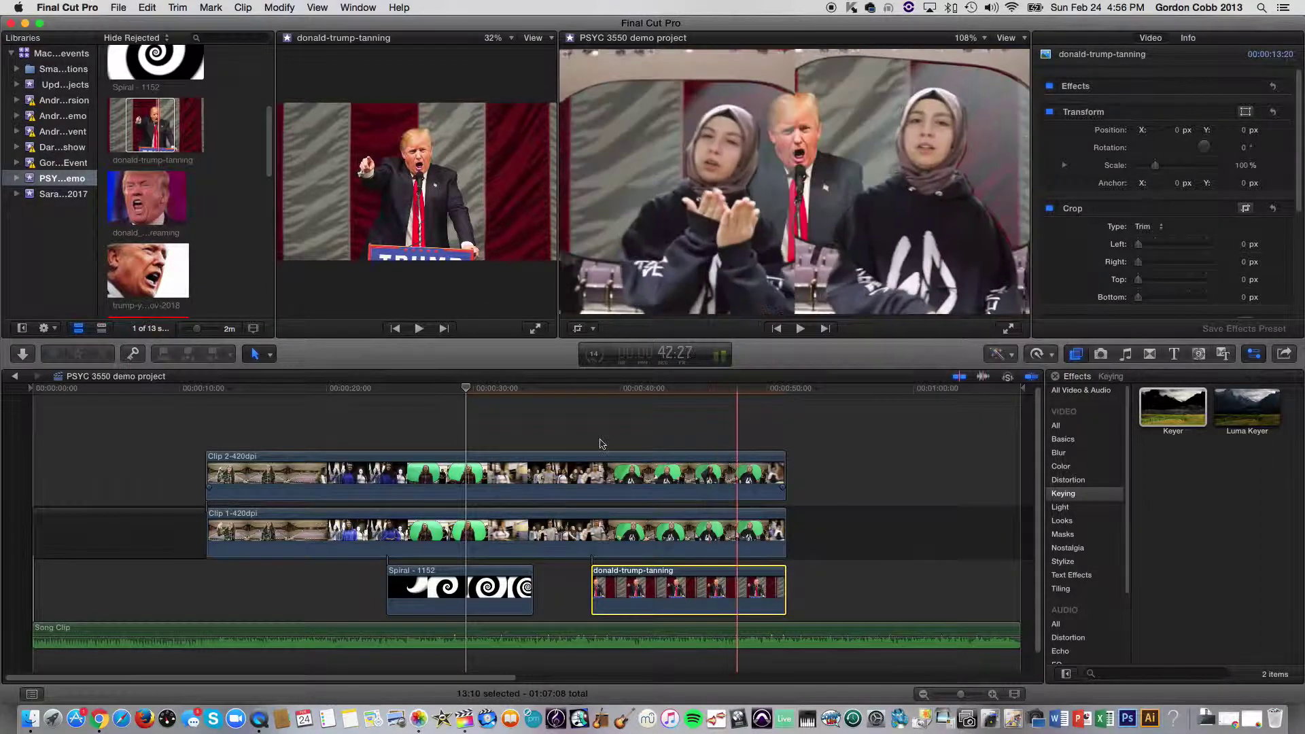
# Add 5:00 of the 158574104 image to the timeline directly before Clip 2-420dpi, ending where the video clips begin
pyautogui.scroll(5, 231, 226)
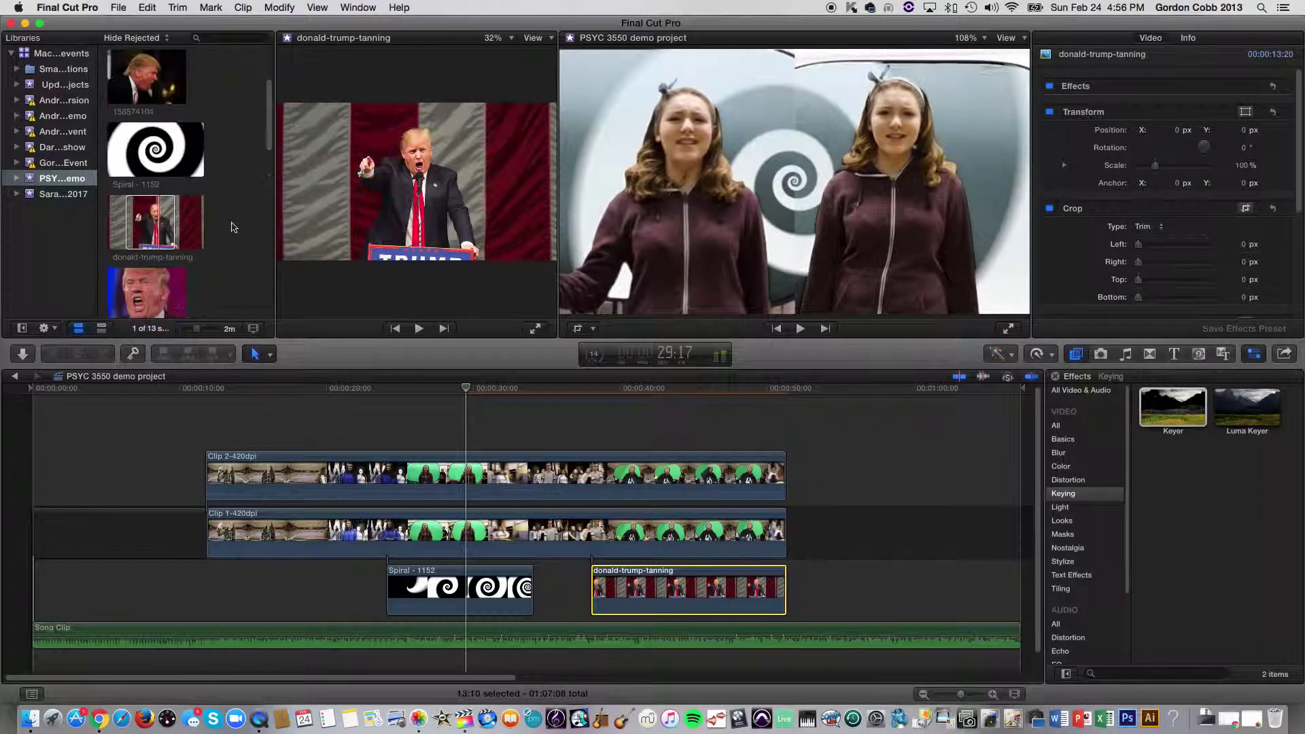
pyautogui.scroll(-2, 231, 226)
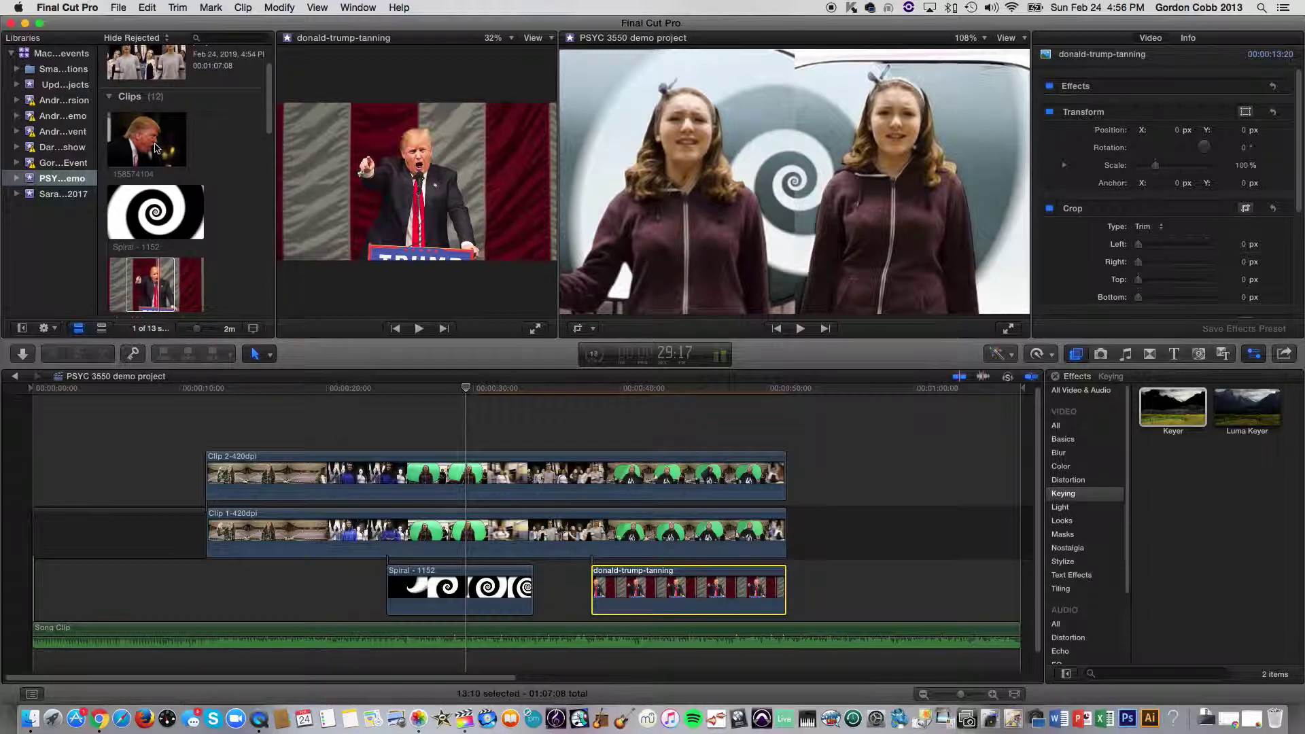
pyautogui.click(156, 148)
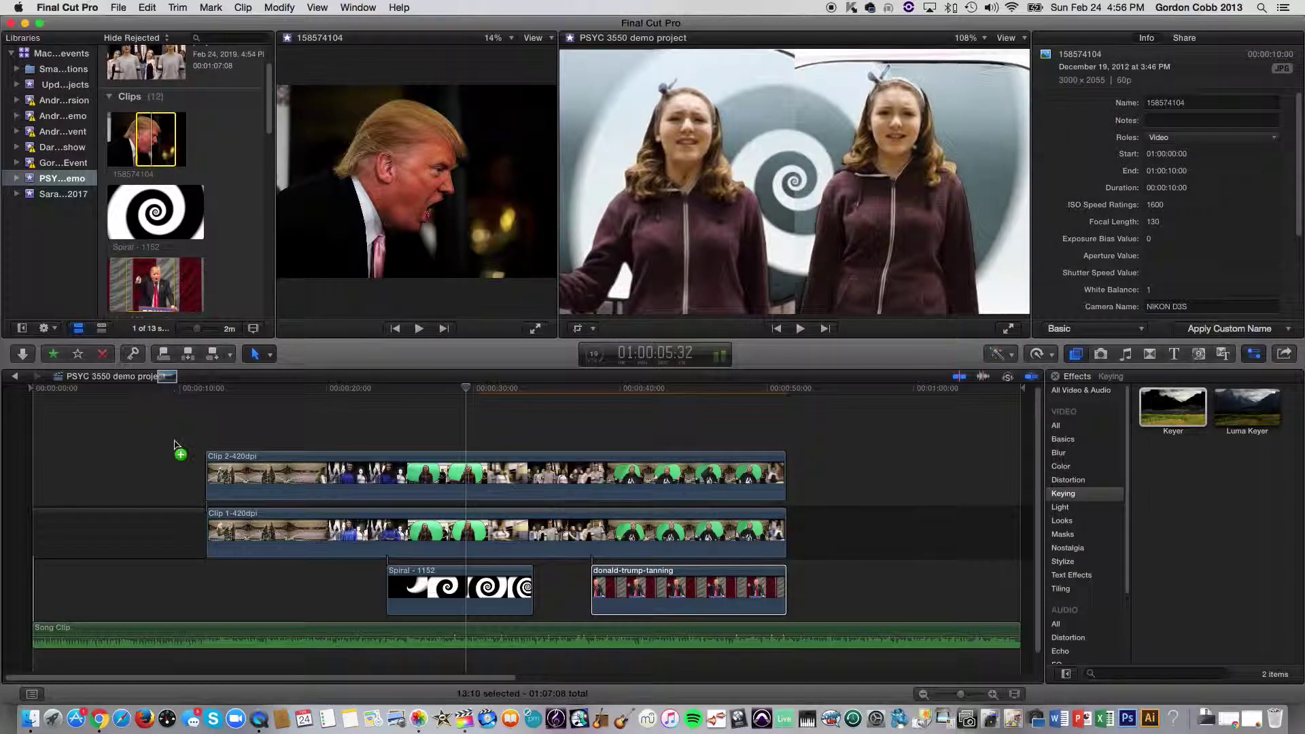
pyautogui.moveTo(175, 445); pyautogui.dragTo(176, 490)
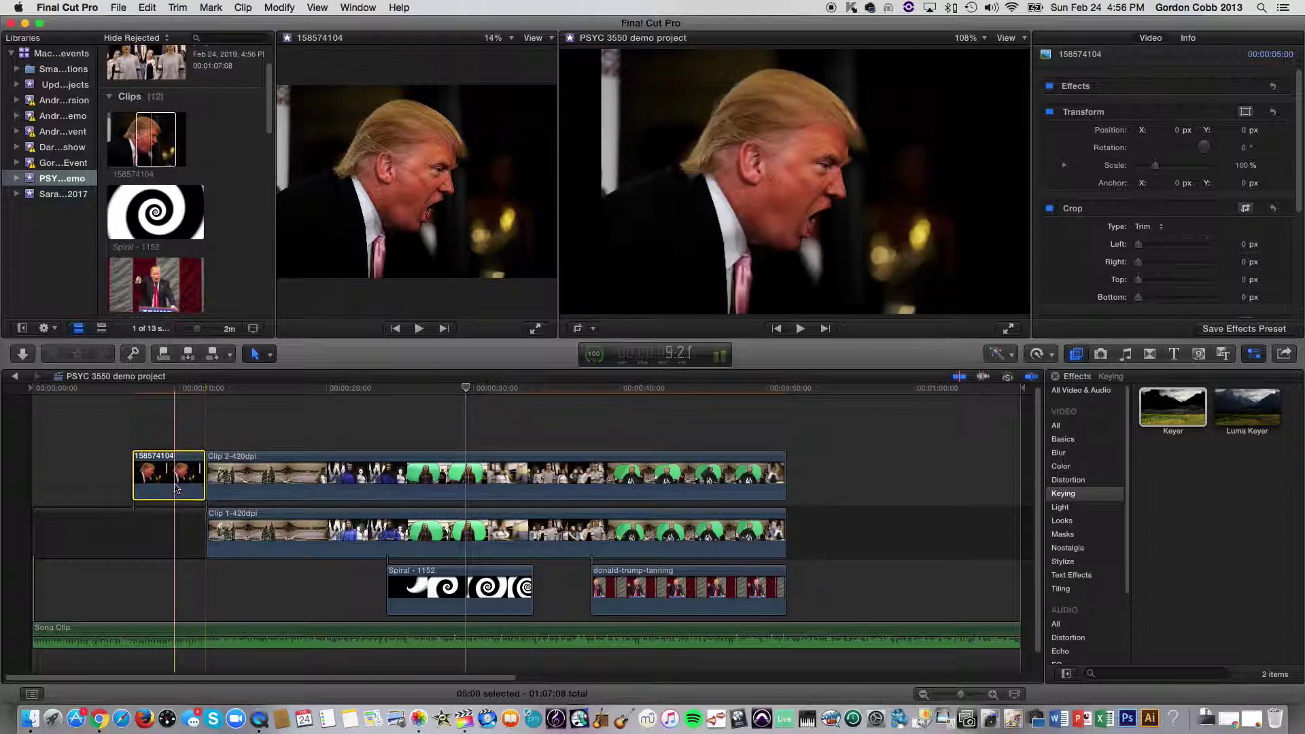
# Add the donald_trump_screaming image at about 2:15 and trim it to 4:18 so it ends where the 158574104 image starts
pyautogui.scroll(-5, 231, 202)
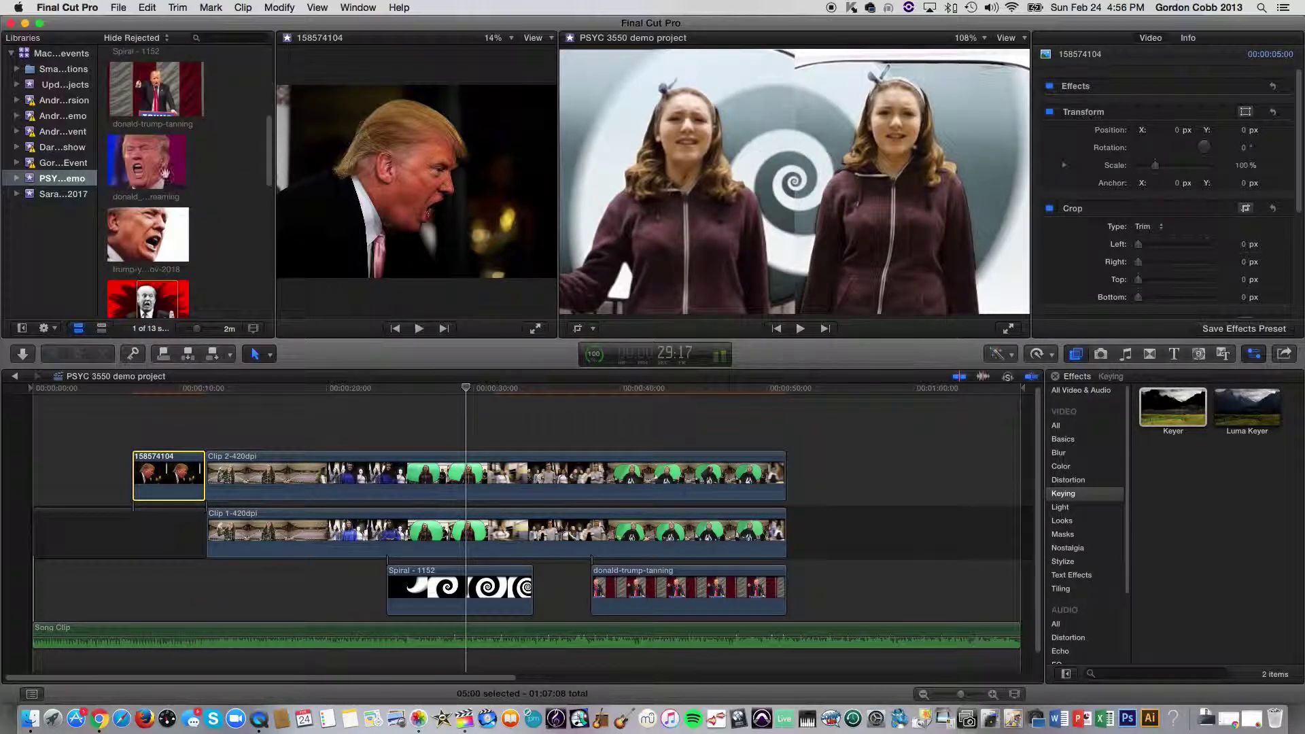
pyautogui.click(157, 154)
pyautogui.moveTo(157, 154); pyautogui.dragTo(76, 420)
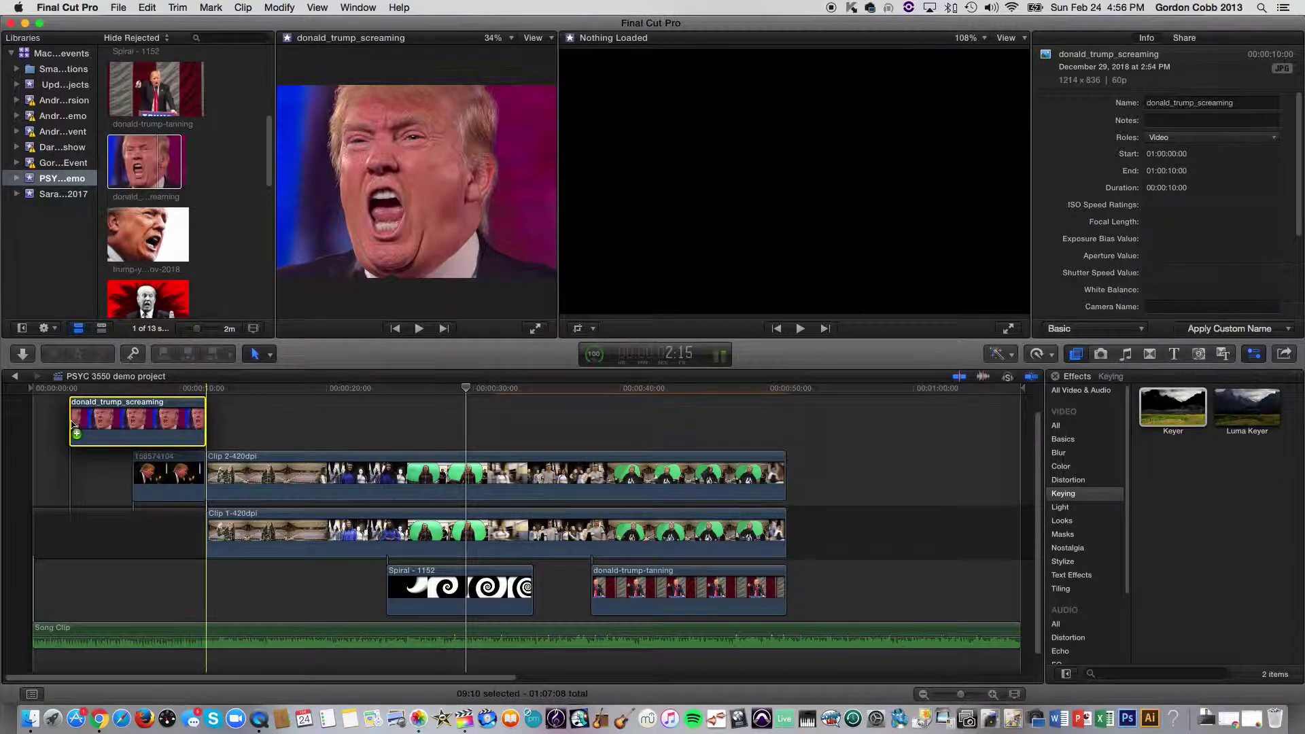
pyautogui.moveTo(201, 424); pyautogui.dragTo(132, 428)
# Place the trump-yelling-nov-2018 image above the second half of donald_trump_screaming, from about 4:21 to the start of 158574104
pyautogui.scroll(-2, 229, 243)
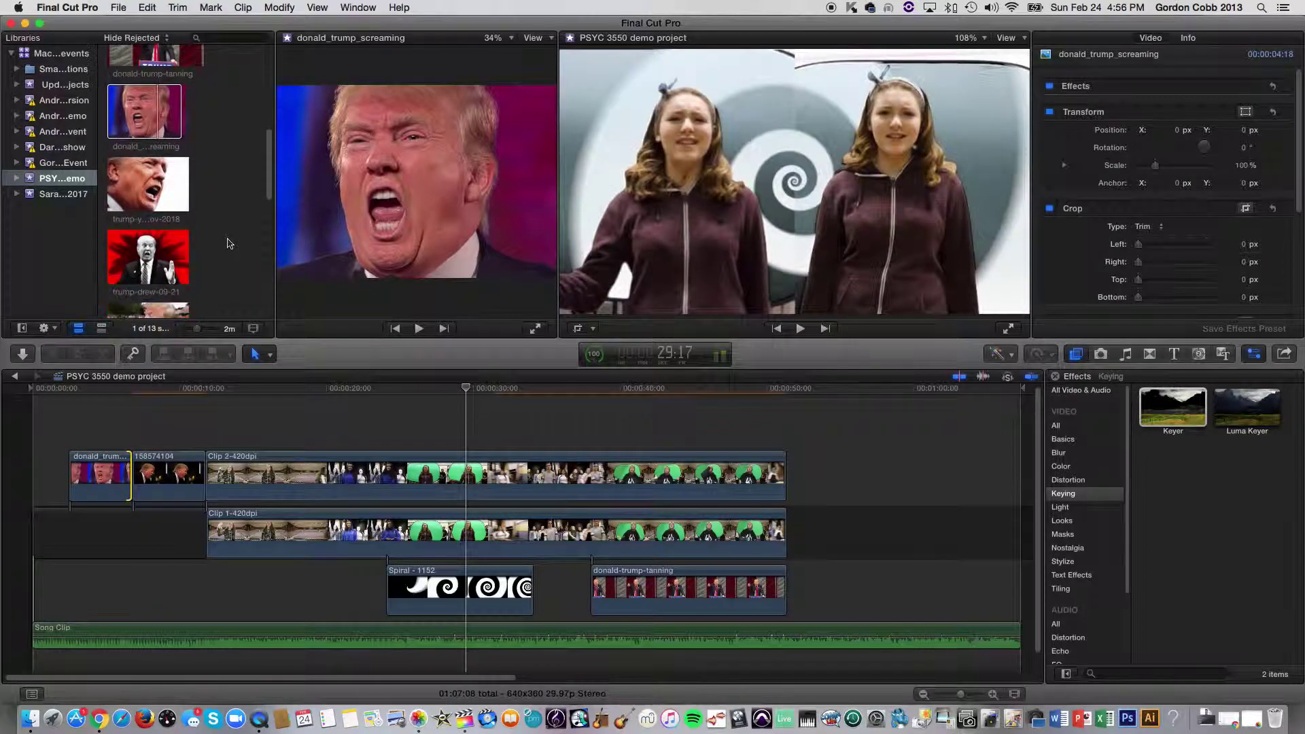
pyautogui.click(150, 184)
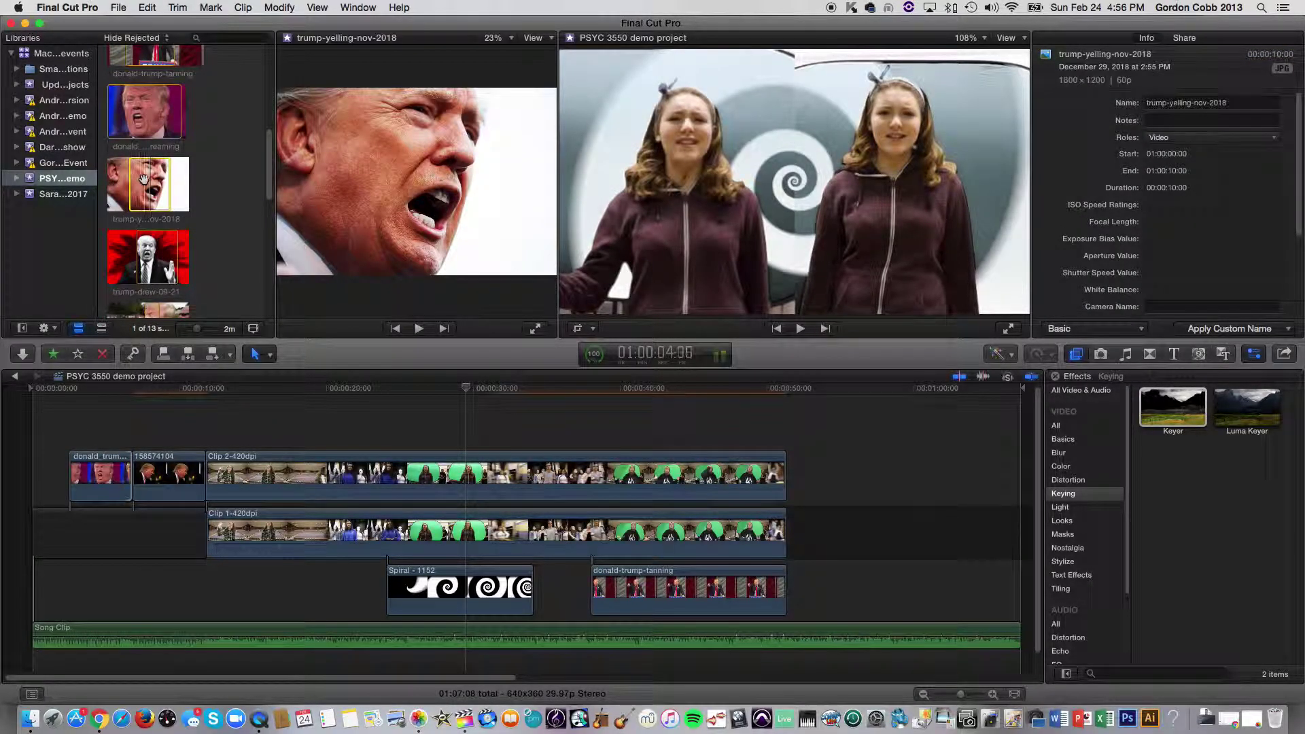
pyautogui.moveTo(136, 379)
pyautogui.mouseDown()
pyautogui.moveTo(146, 408)
pyautogui.moveTo(104, 426)
pyautogui.moveTo(173, 422)
pyautogui.moveTo(132, 422)
pyautogui.mouseUp()
# Add the trump-drew-09-21 image above the start of 158574104 and shorten it to cover only the first part of that image
pyautogui.click(143, 258)
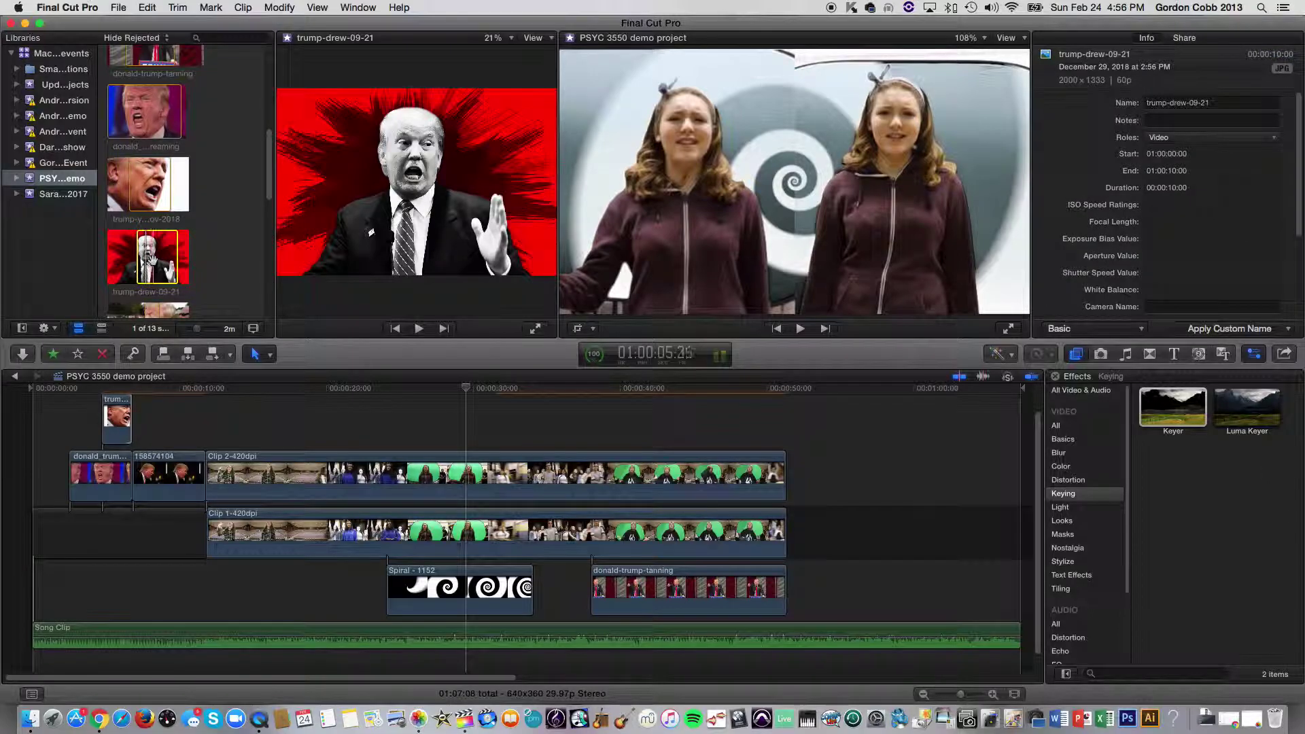
pyautogui.press('q')
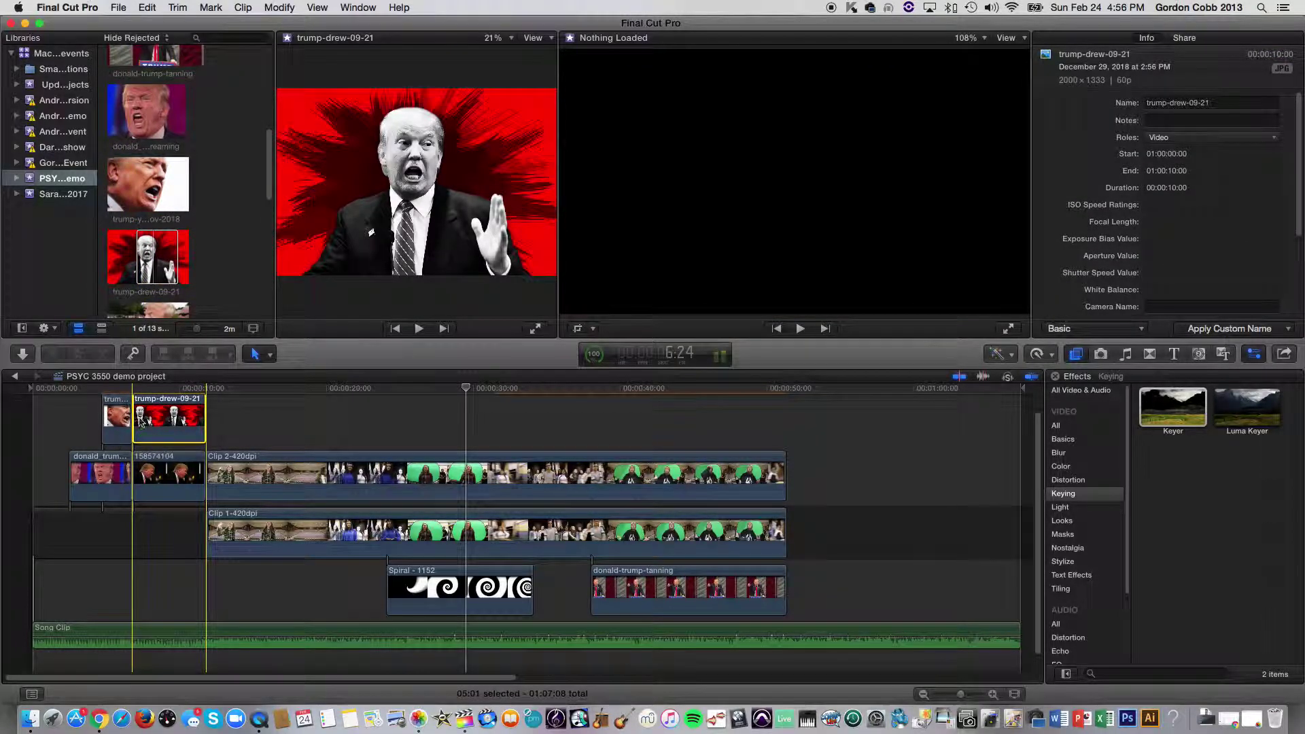
pyautogui.moveTo(203, 415); pyautogui.dragTo(163, 418)
# Add the https__blueprint image before donald_trump_screaming and extend it back to the timeline's start, for a duration of 2:30
pyautogui.scroll(-3, 229, 270)
pyautogui.click(139, 245)
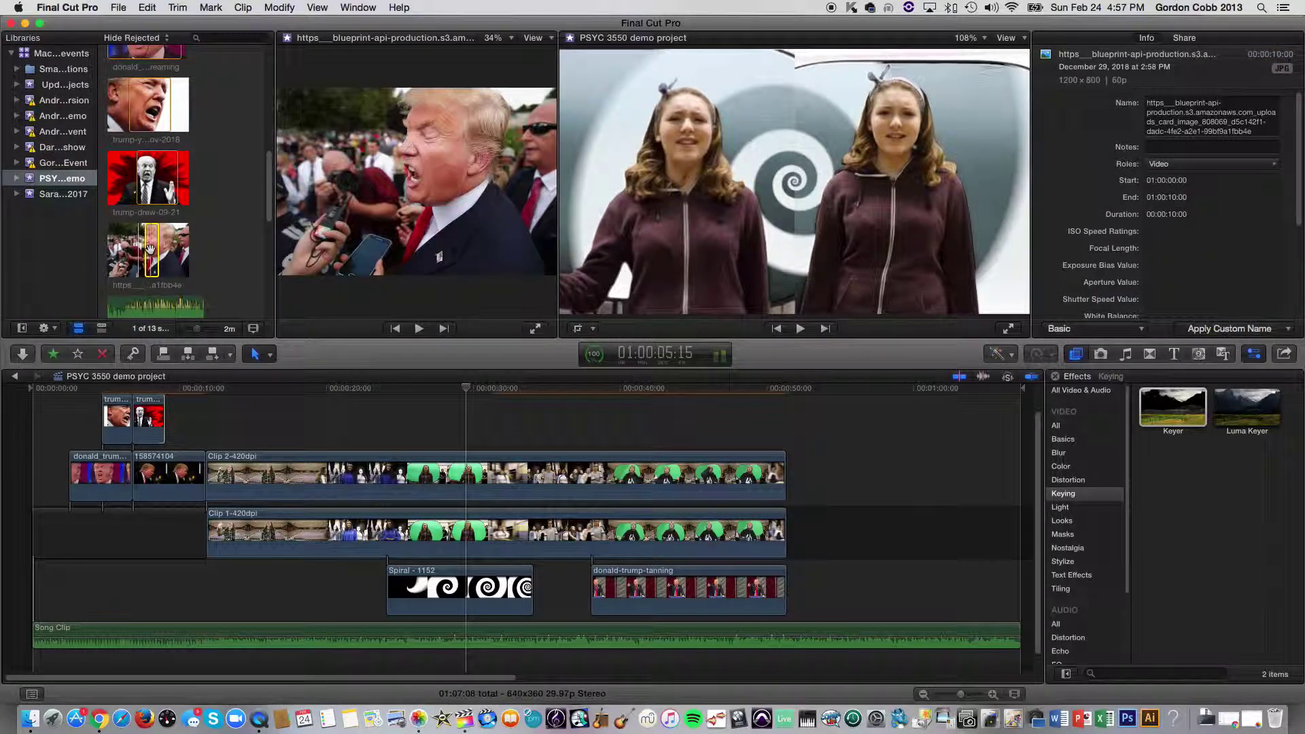
pyautogui.moveTo(148, 250); pyautogui.dragTo(54, 476)
pyautogui.scroll(-3, 237, 219)
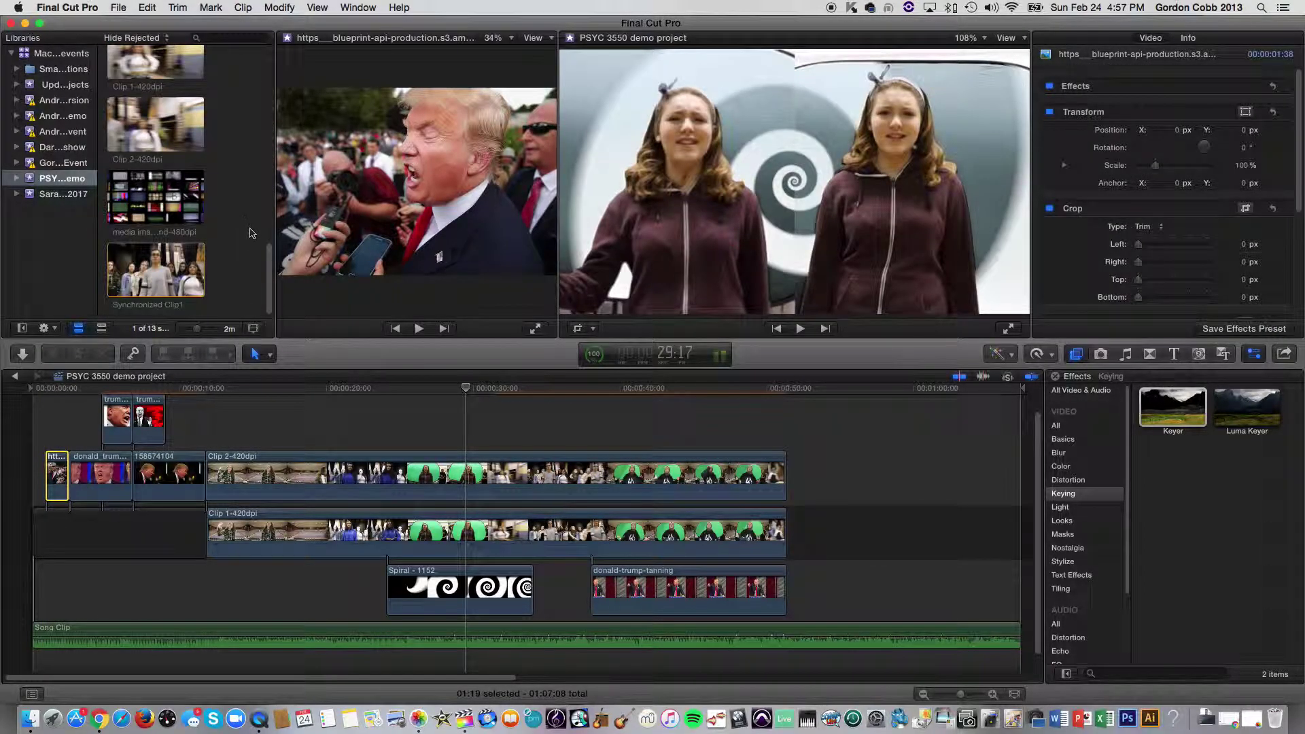
pyautogui.moveTo(47, 474); pyautogui.dragTo(31, 475)
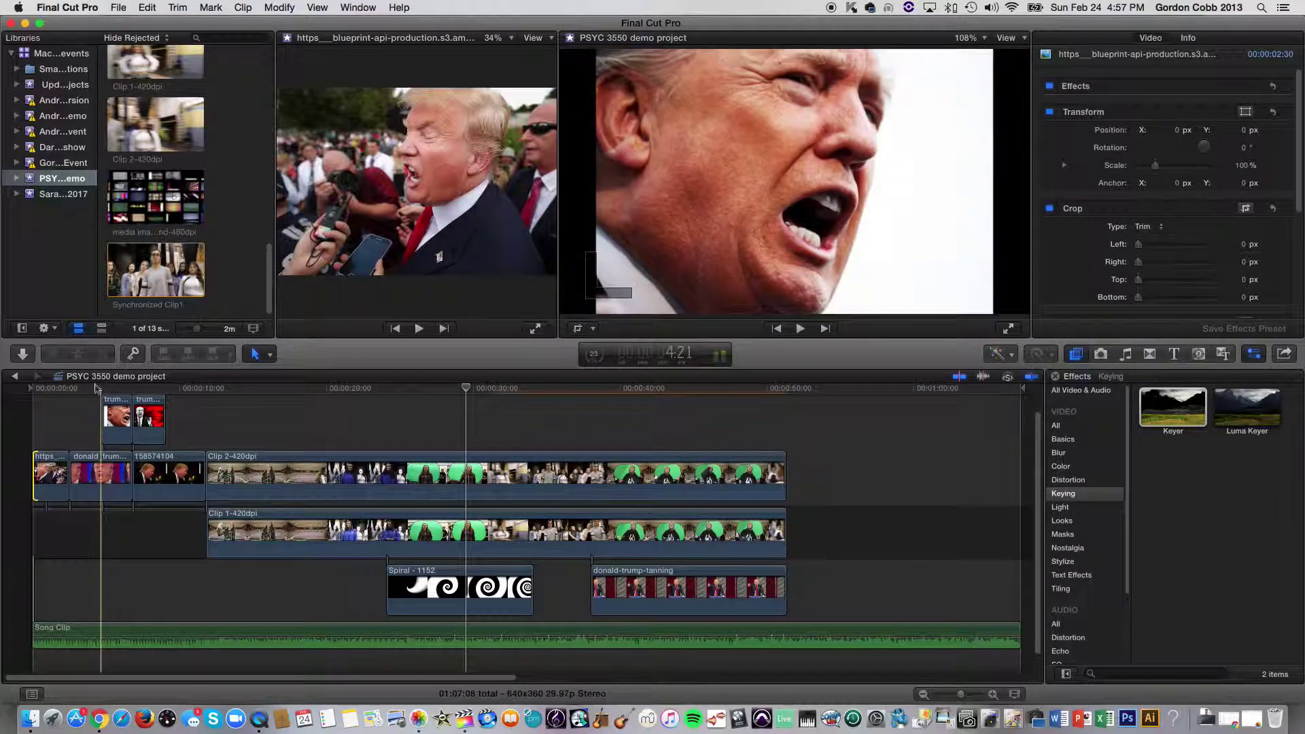
# Play the opening image sequence from the start of the timeline until the video clips begin
pyautogui.click(30, 391)
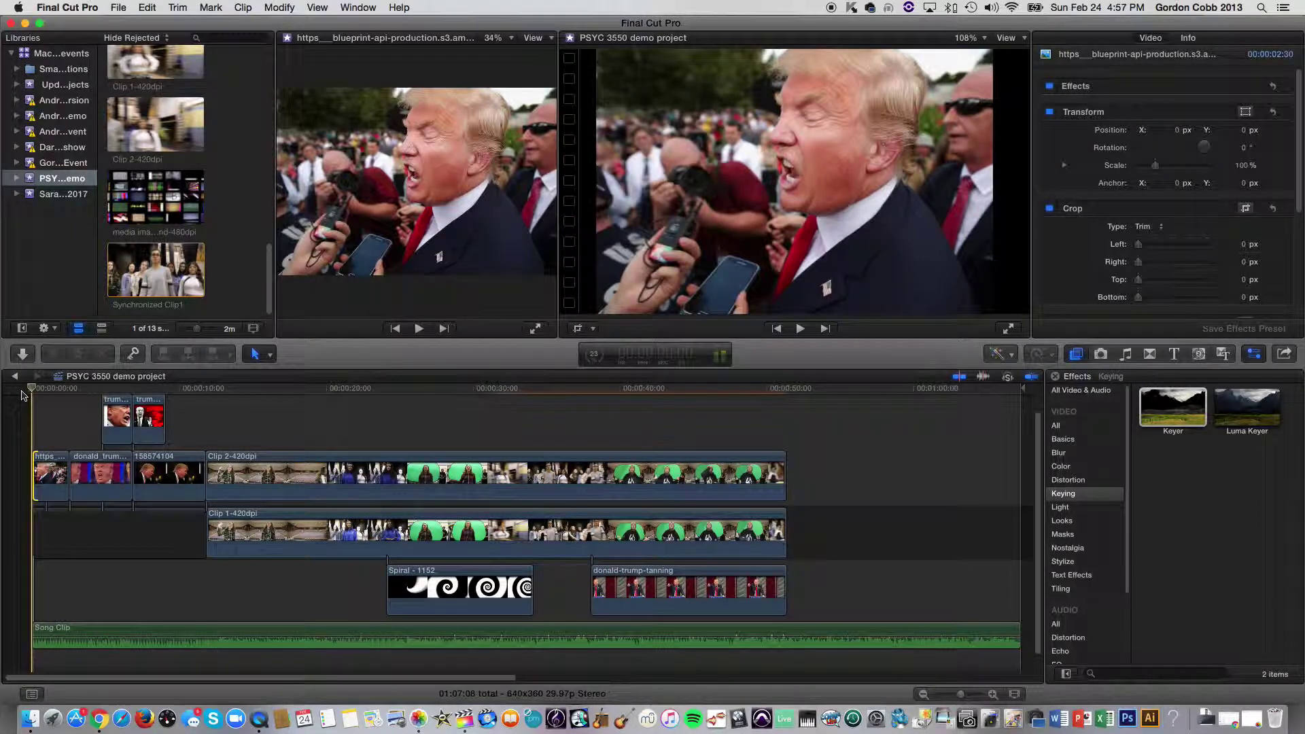
pyautogui.press('space')
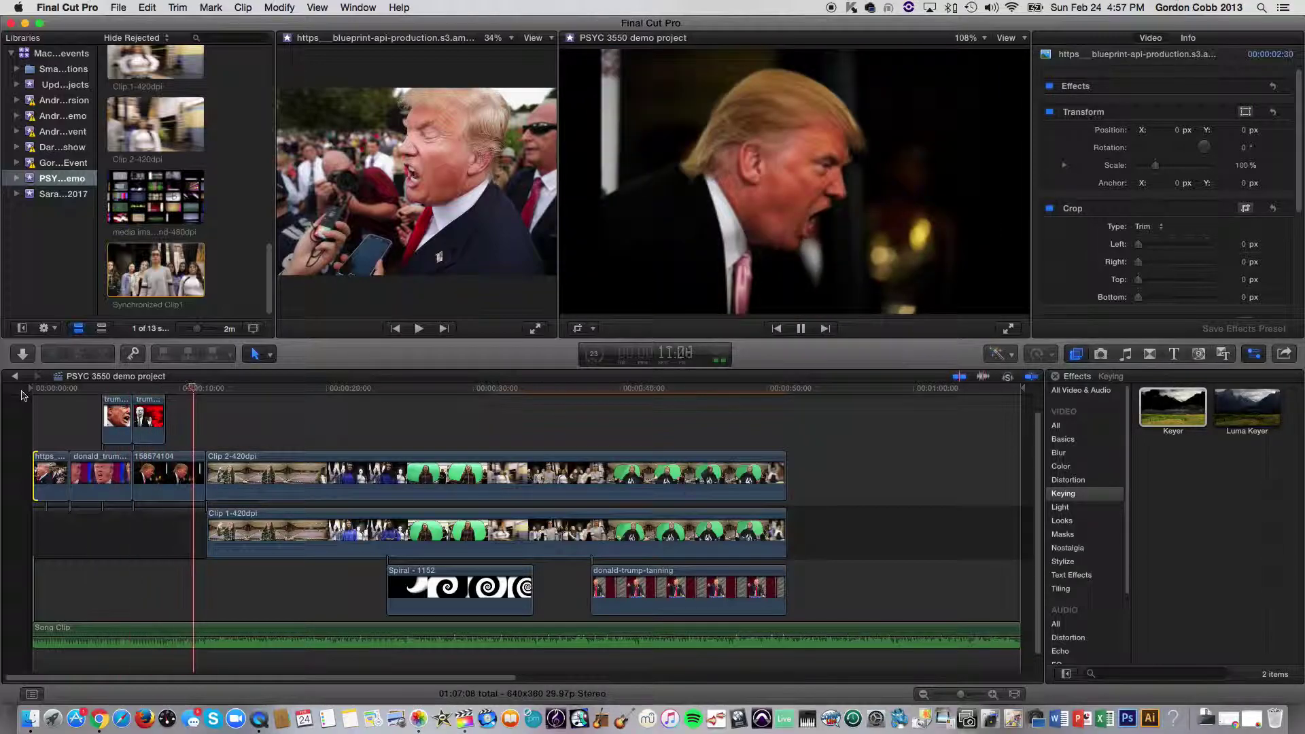
pyautogui.press('space')
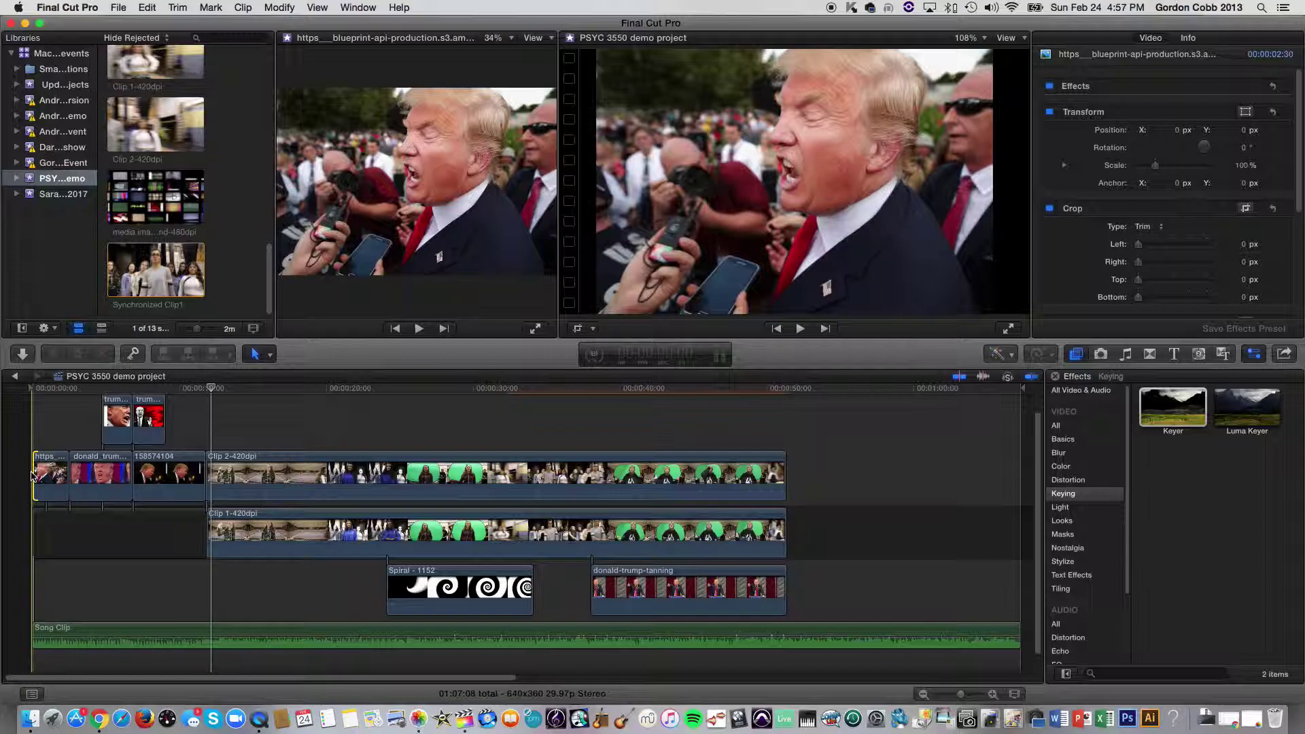
# Add a Cross Dissolve to the start of the first image and play the fade-in up to 1:04
pyautogui.press('super+t')
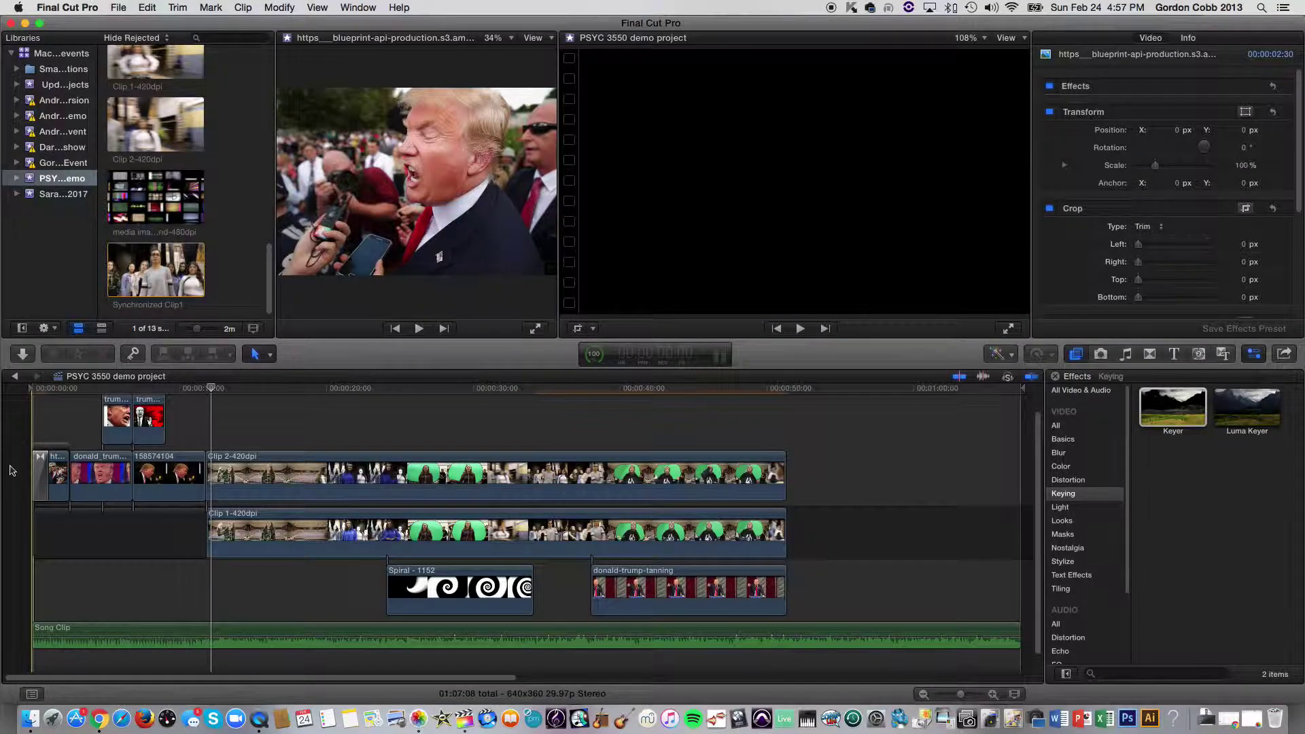
pyautogui.click(32, 390)
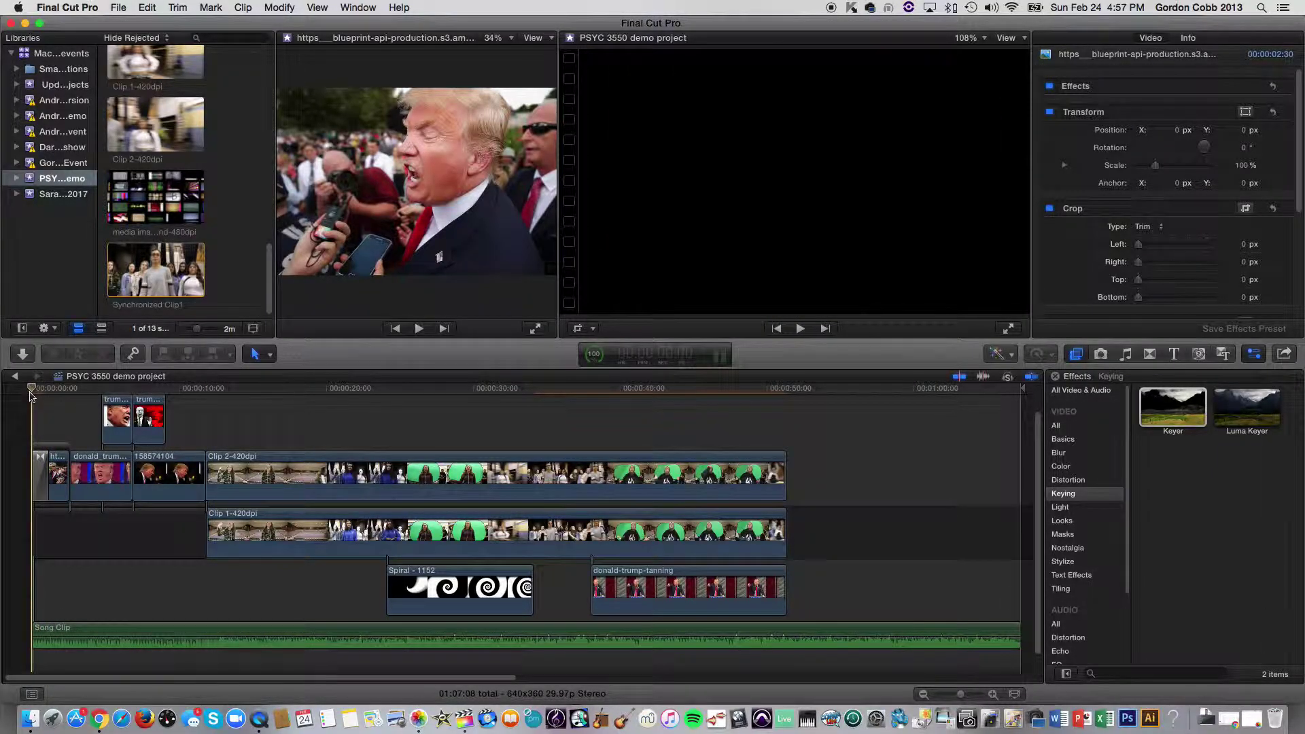
pyautogui.press('space')
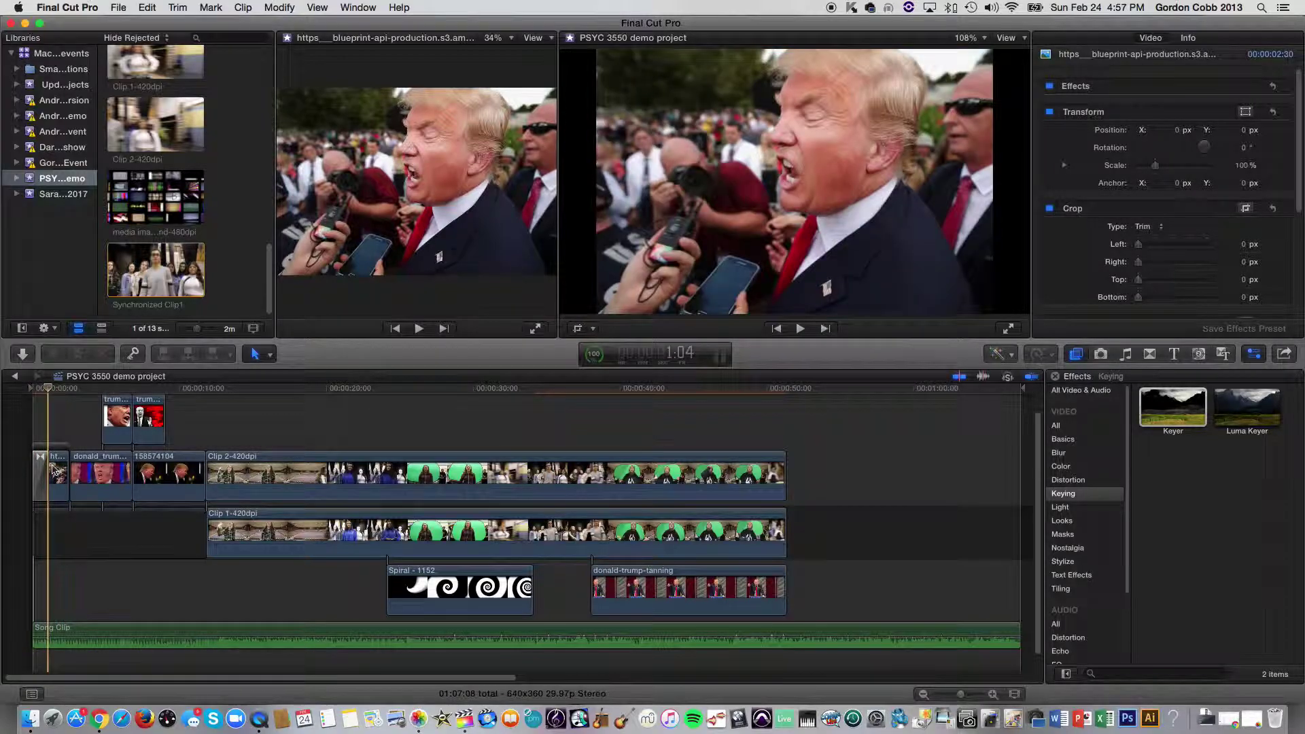
# Lengthen the opening Cross Dissolve to 1:04 and play the sequence, stopping at 3:26
pyautogui.press('super+equal')
pyautogui.press('super+equal')
pyautogui.press('super+equal')
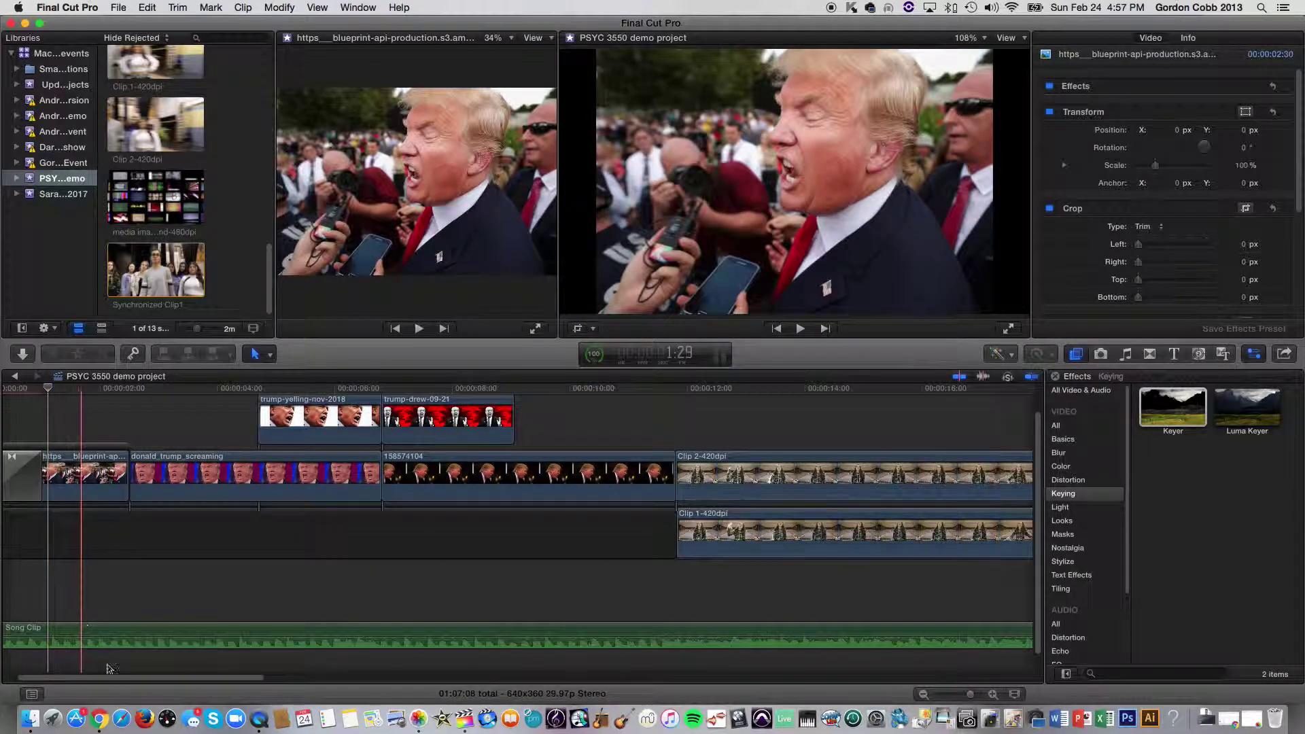
pyautogui.hscroll(-3, 102, 676)
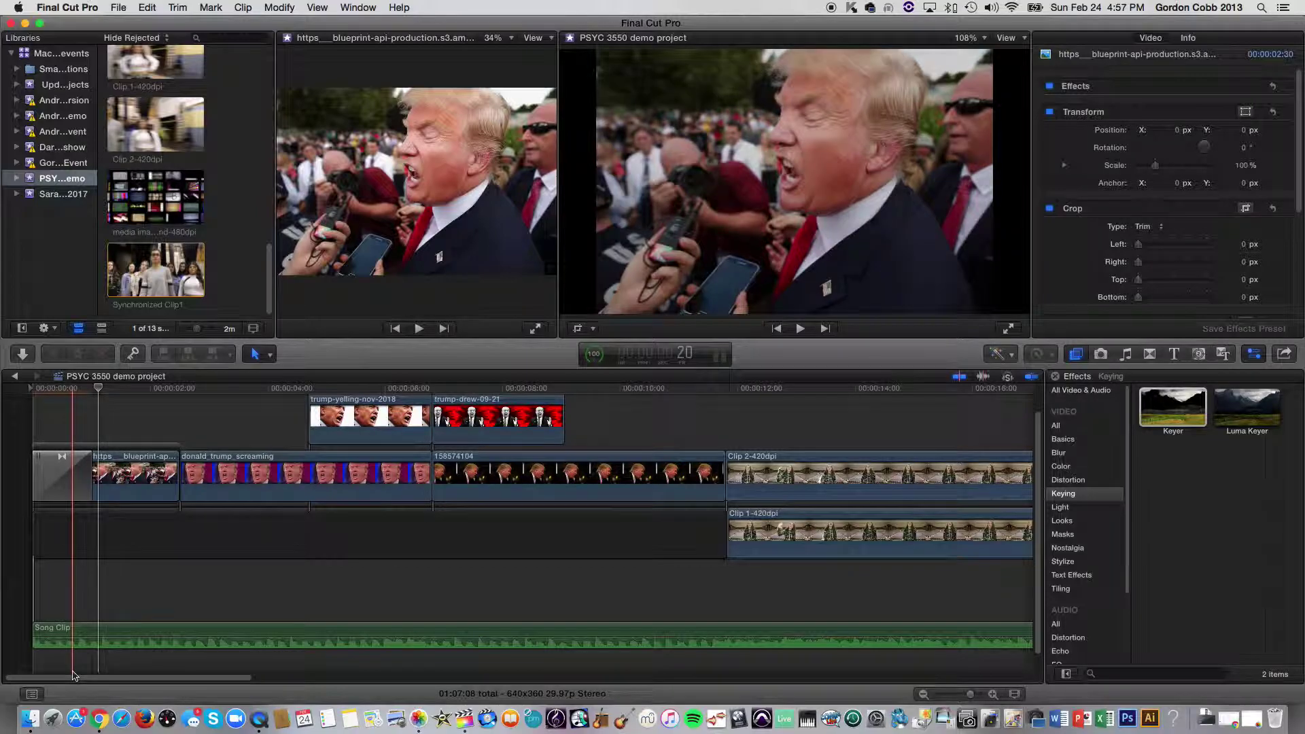
pyautogui.click(57, 470)
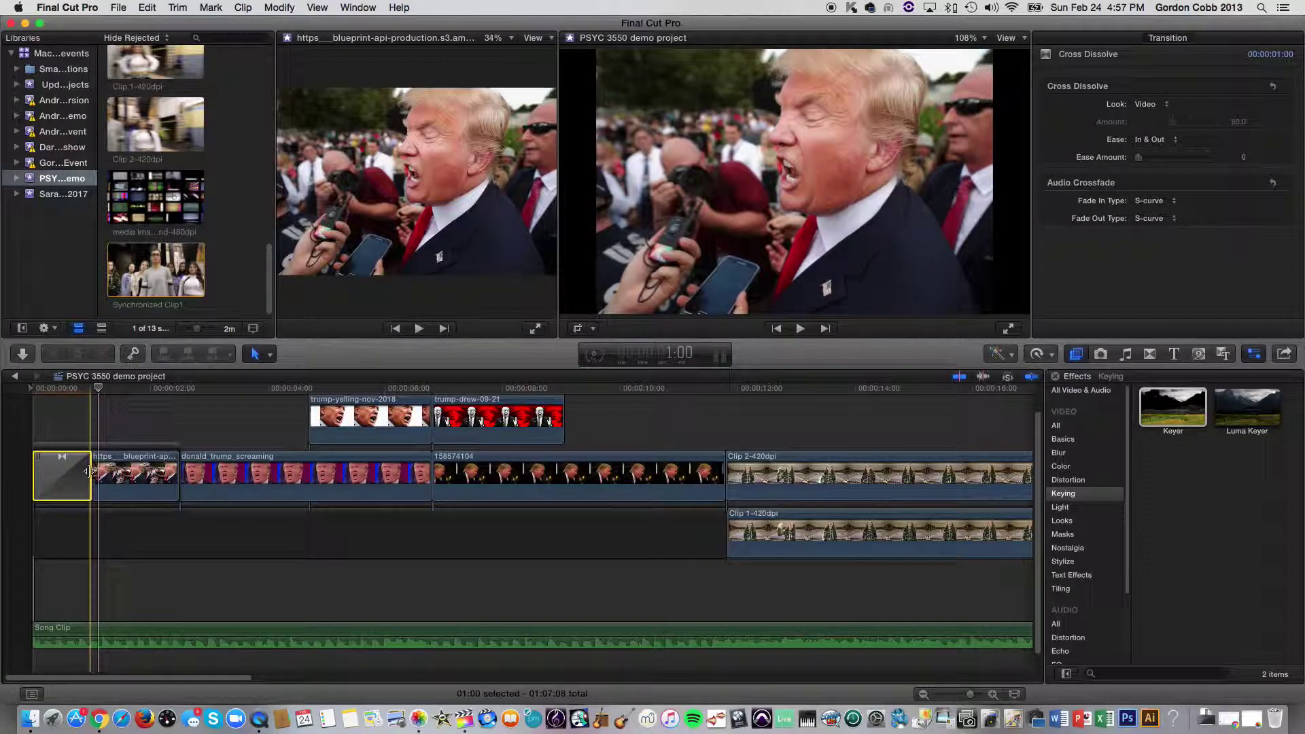
pyautogui.moveTo(88, 471)
pyautogui.mouseDown()
pyautogui.moveTo(142, 475)
pyautogui.moveTo(68, 477)
pyautogui.moveTo(119, 480)
pyautogui.moveTo(98, 479)
pyautogui.mouseUp()
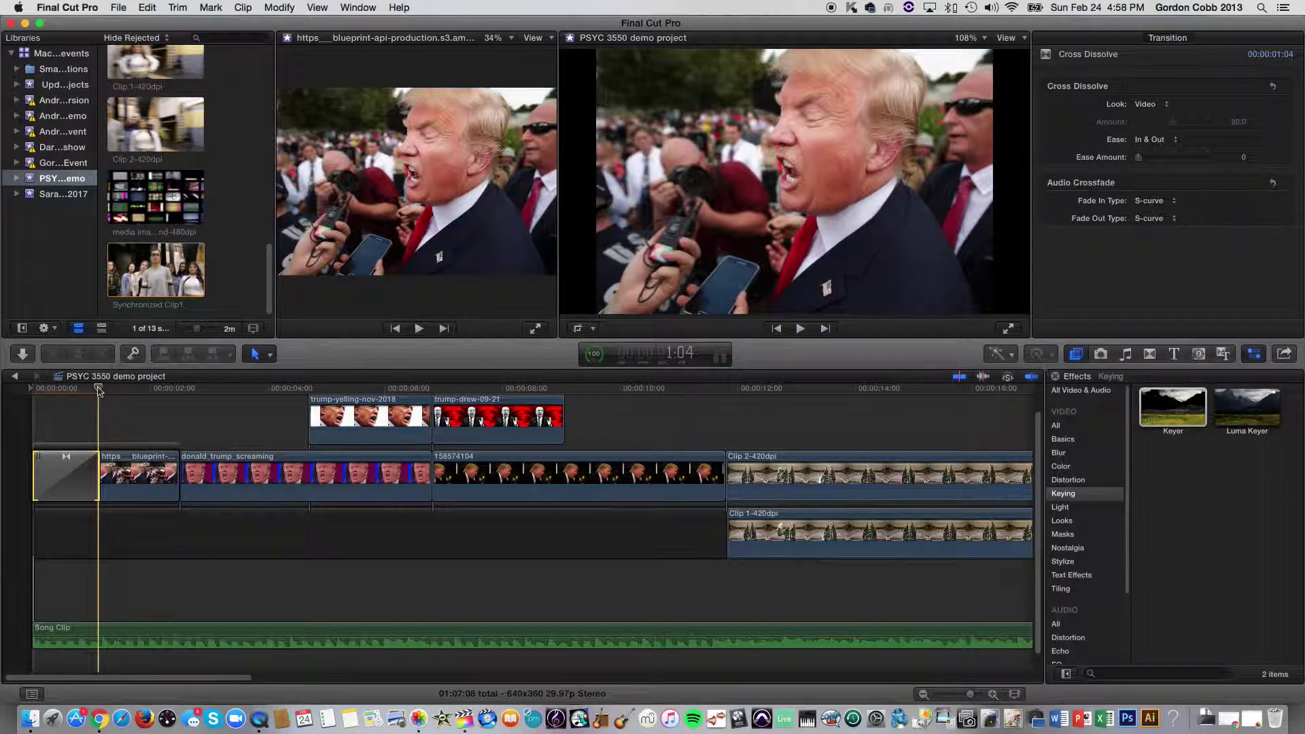
pyautogui.press('/')
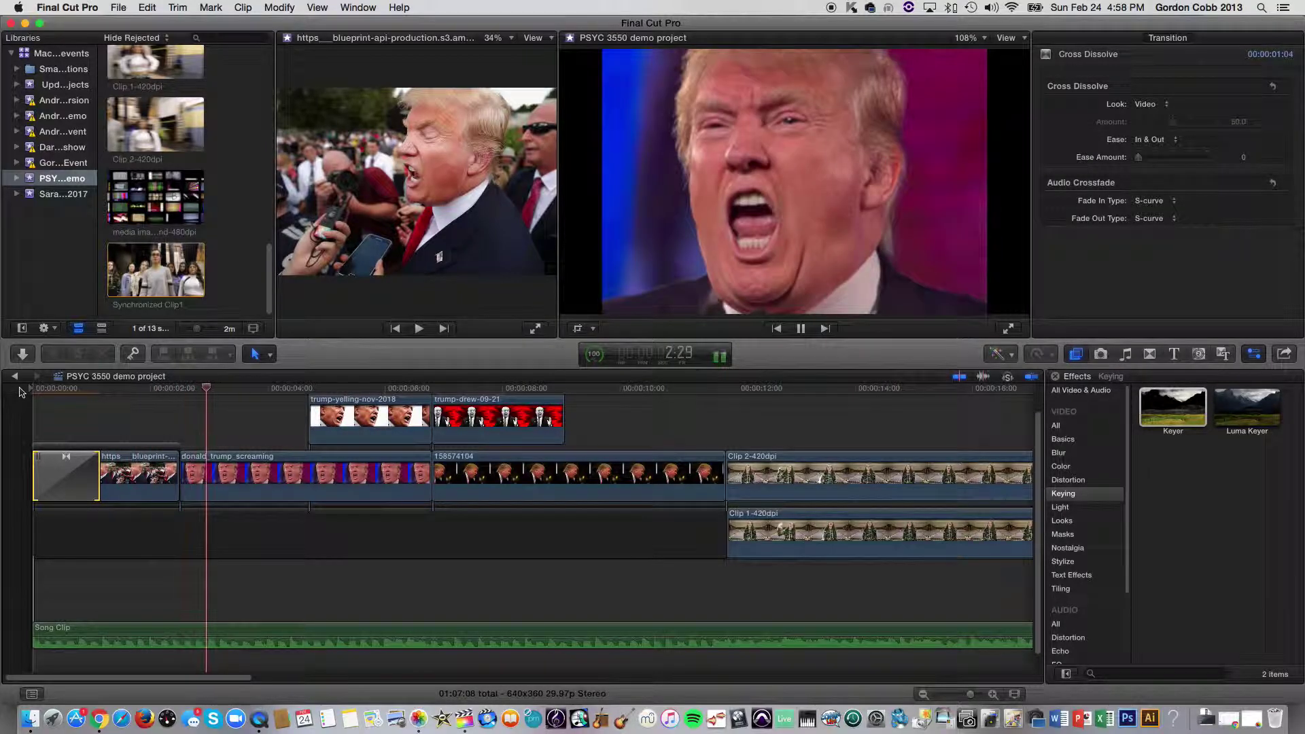
pyautogui.press('space')
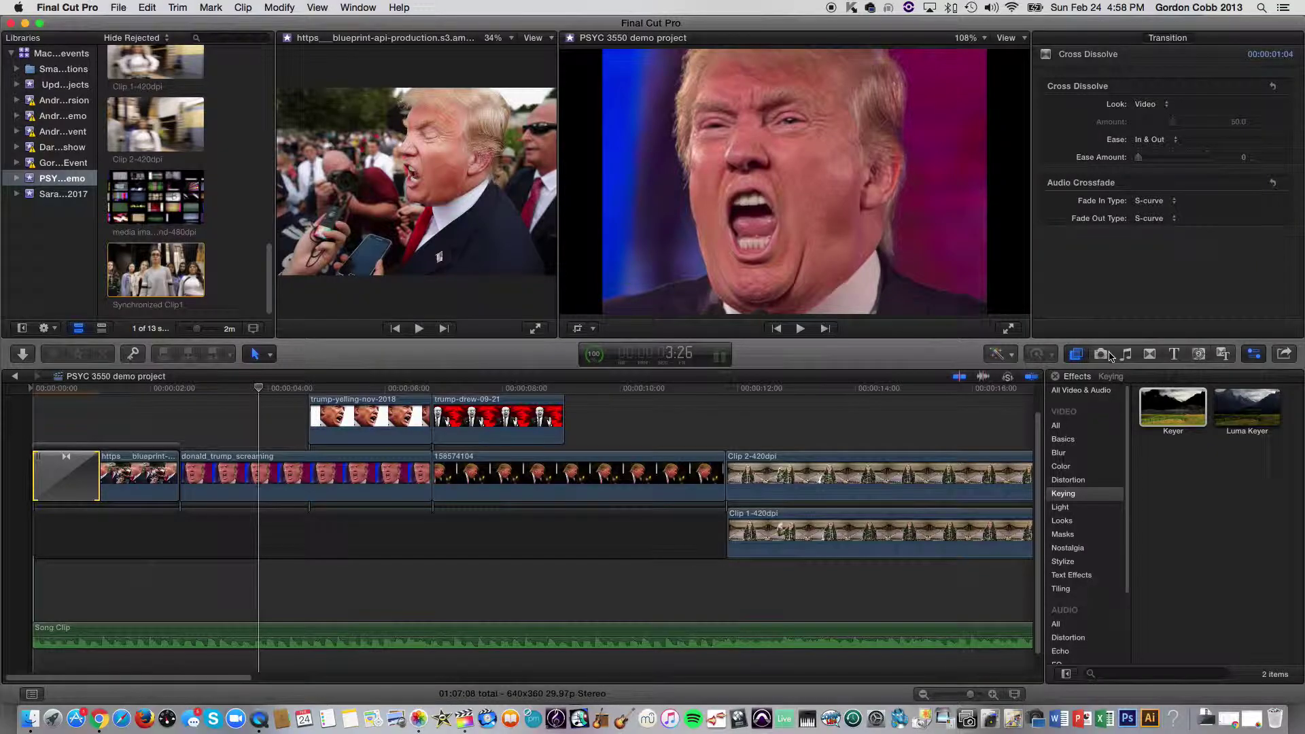
# Trim donald_trump_screaming to end where trump-yelling-nov-2018 starts, and trim the start of 158574104 to where trump-drew-09-21 ends
pyautogui.click(1149, 355)
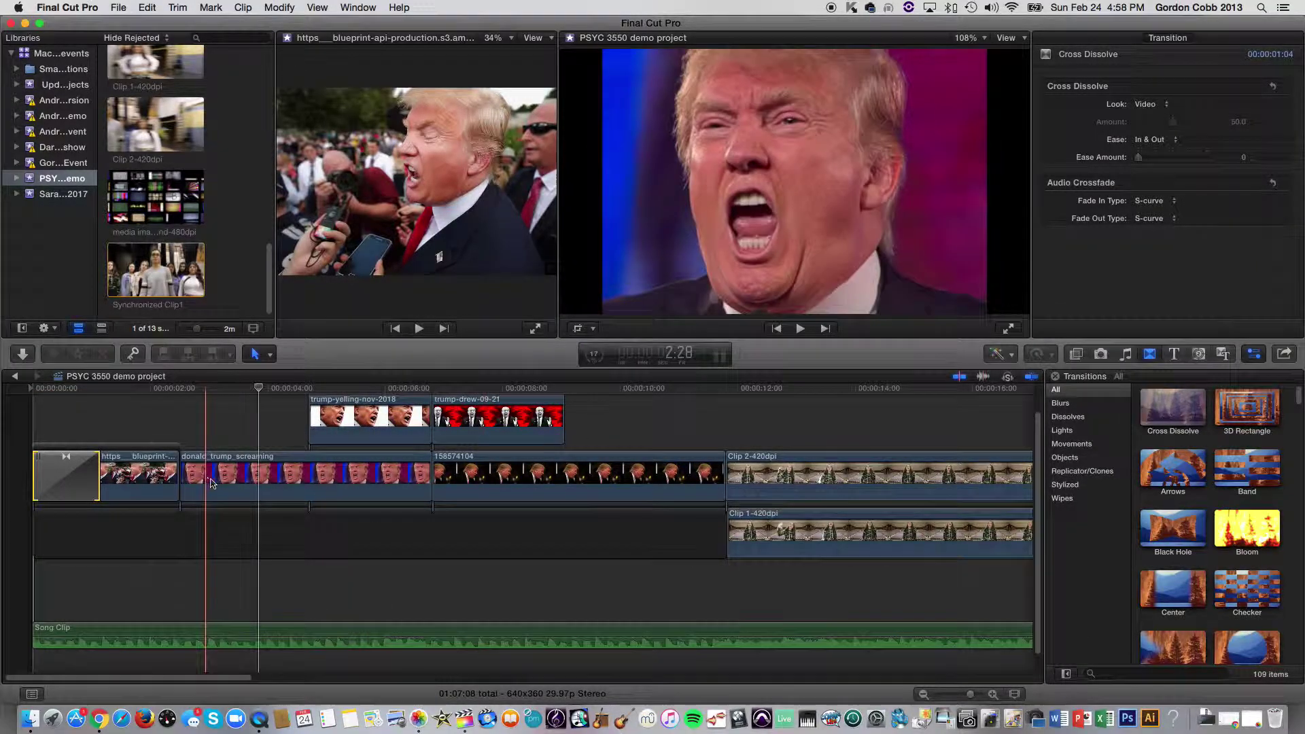
pyautogui.moveTo(427, 470); pyautogui.dragTo(307, 476)
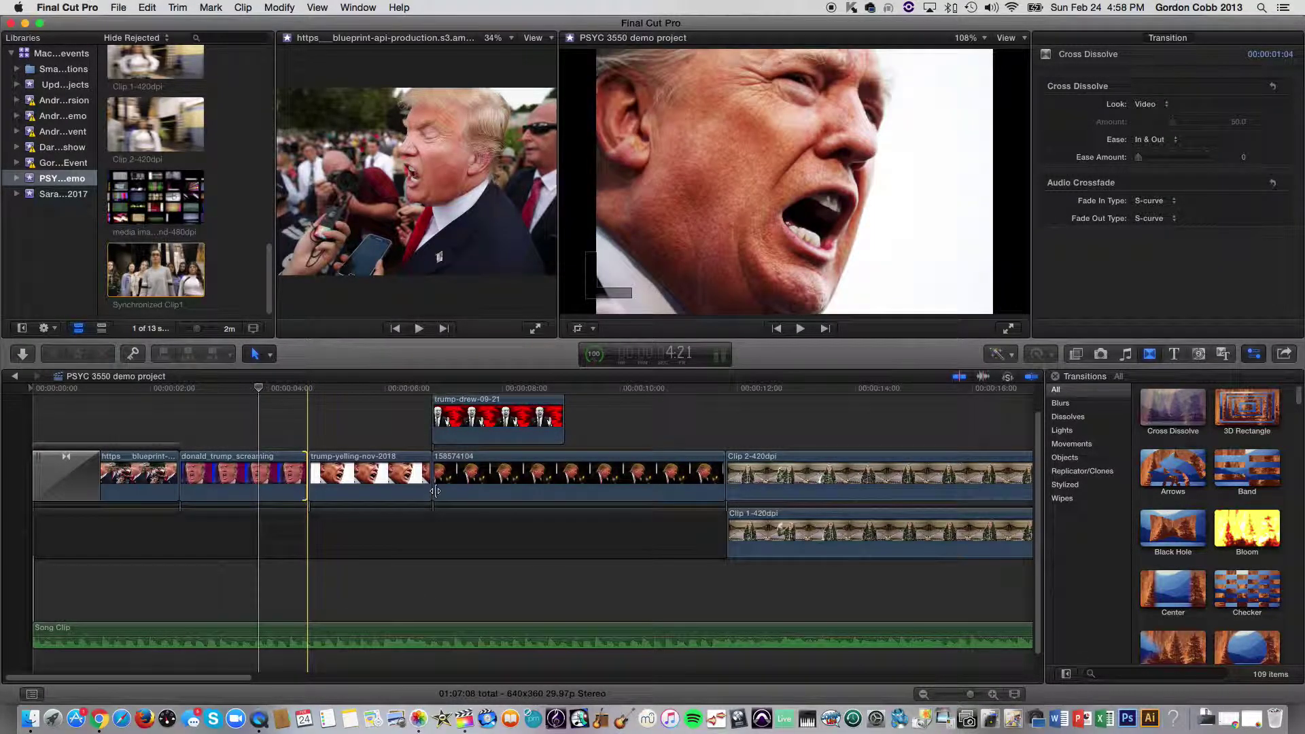
pyautogui.moveTo(435, 473); pyautogui.dragTo(566, 472)
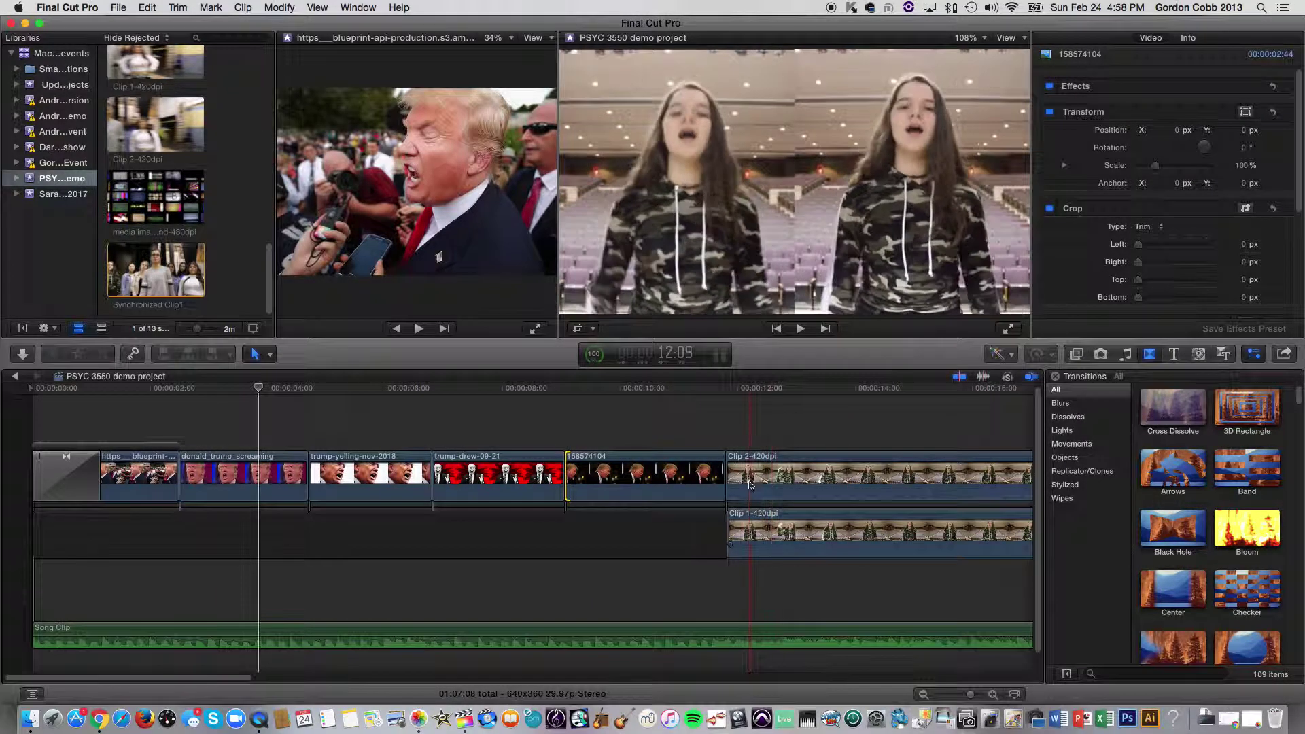
# Apply Cross Dissolve to both ends of the donald_trump_screaming image and play the transitions from 1:23
pyautogui.click(1163, 400)
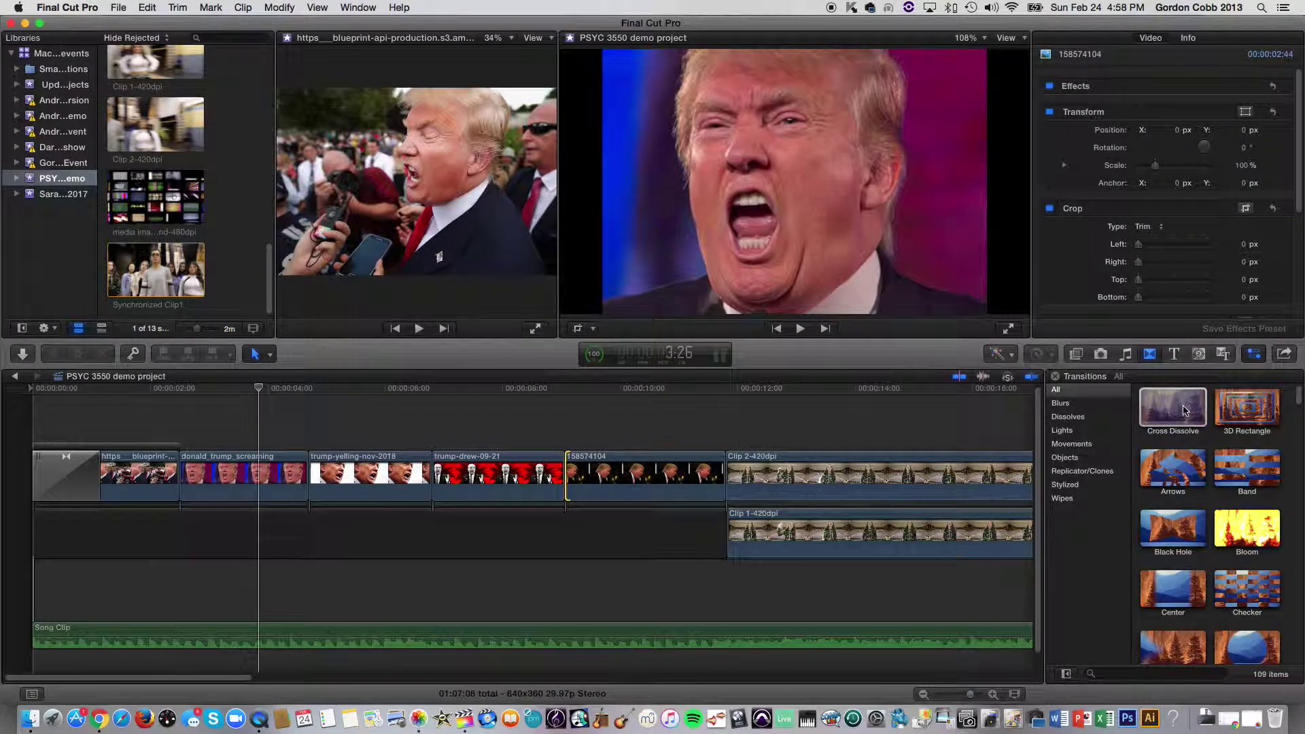
pyautogui.moveTo(1183, 411); pyautogui.dragTo(248, 473)
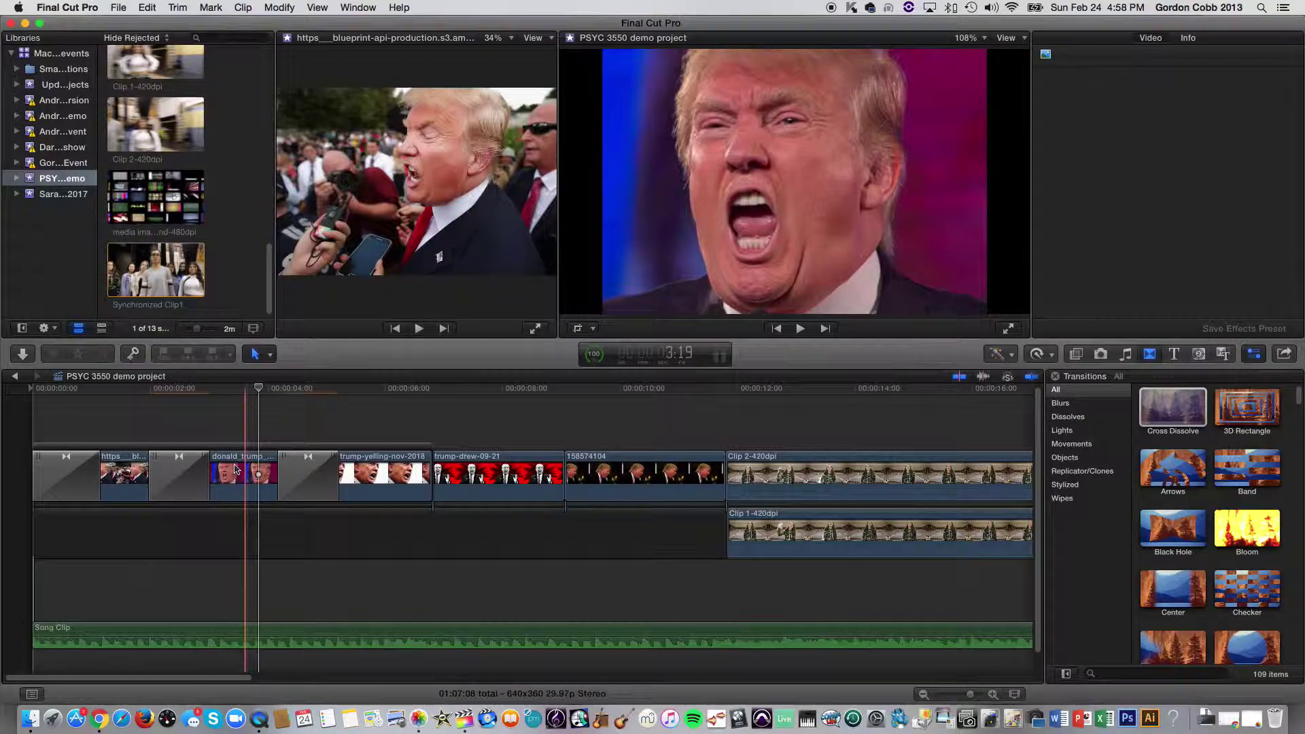
pyautogui.click(135, 393)
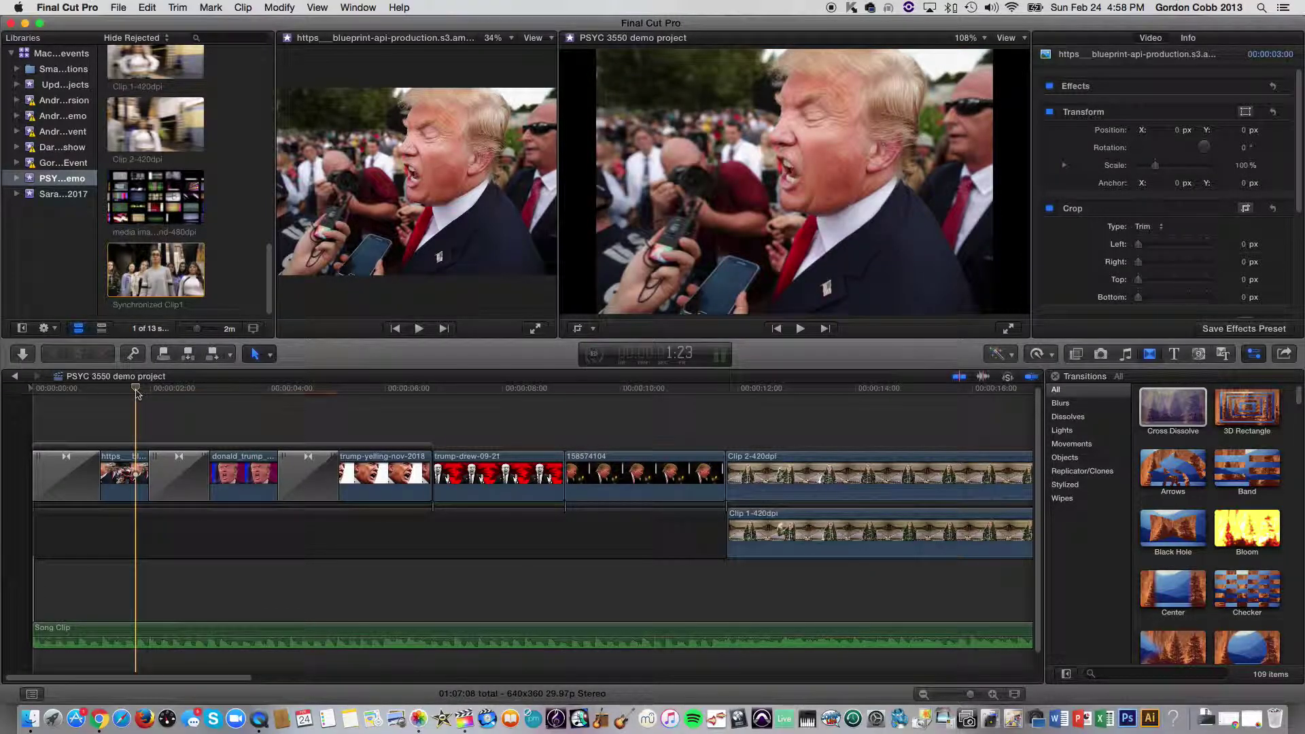
pyautogui.press('space')
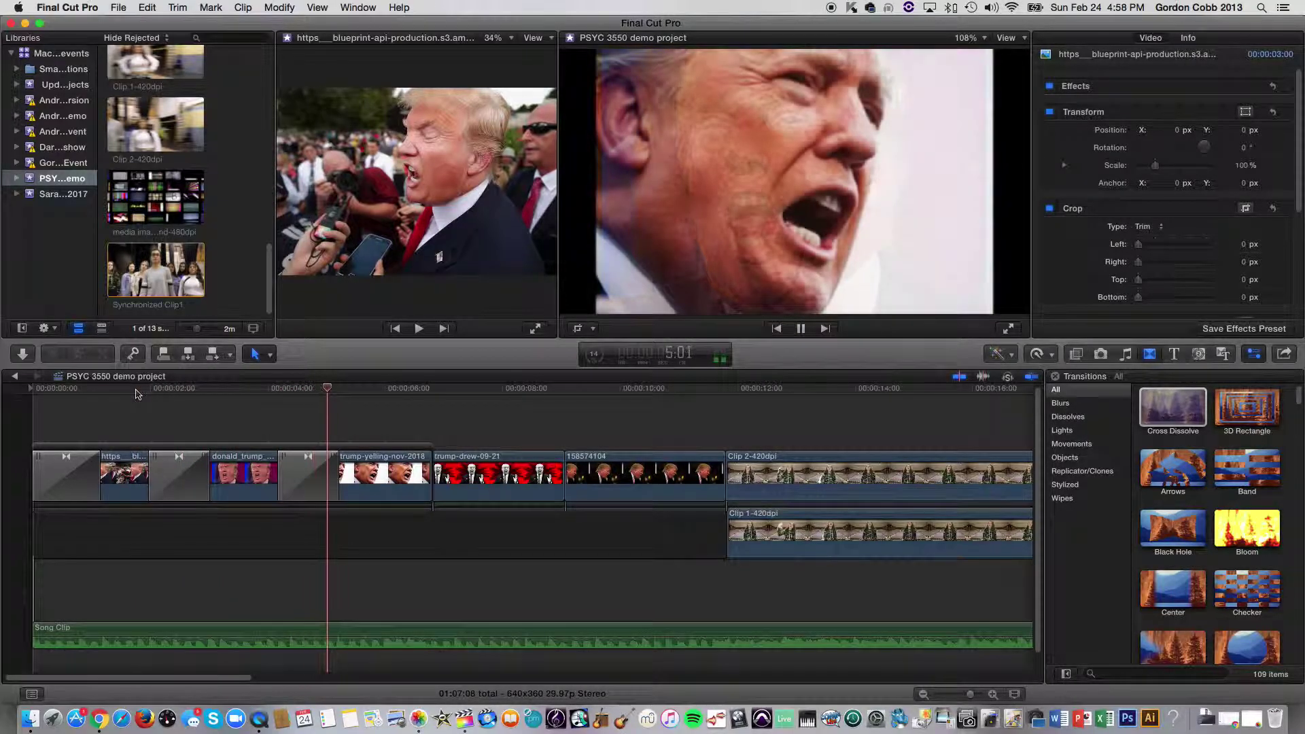
pyautogui.press('space')
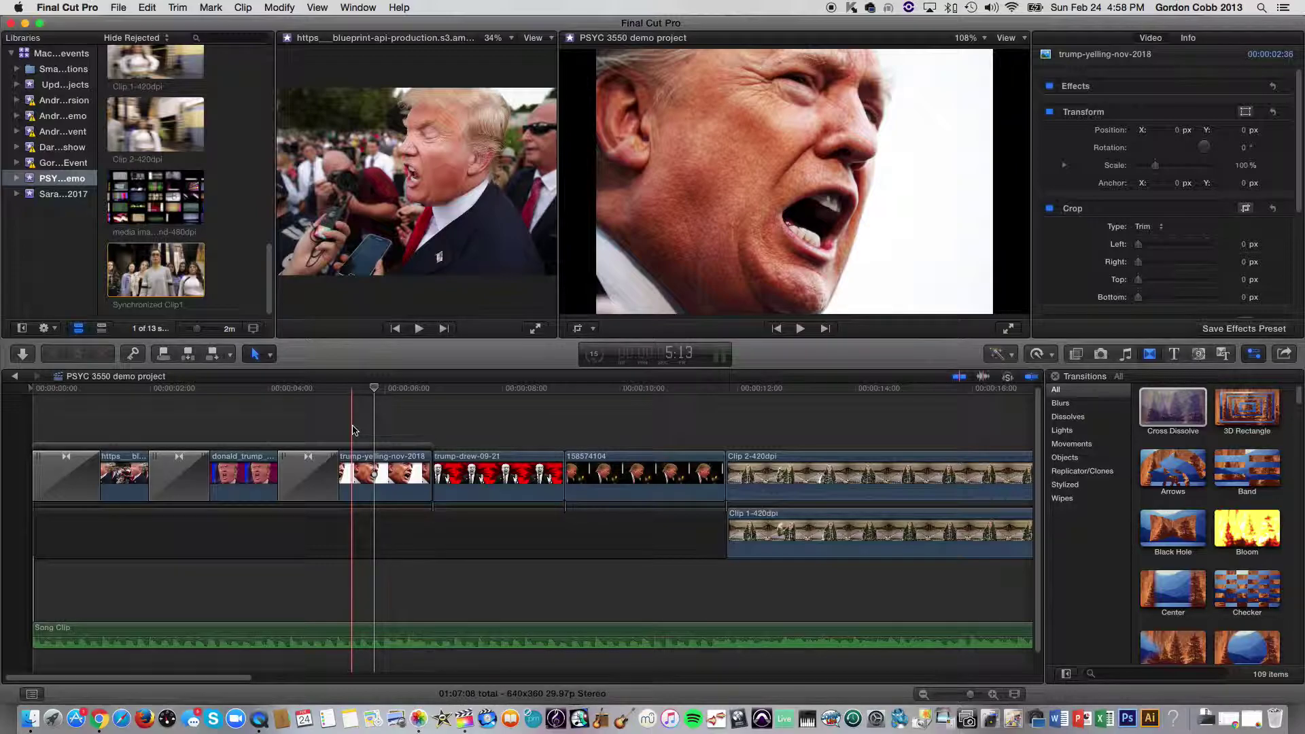
# Undo the Cross Dissolves around the donald_trump_screaming image and apply the Black Hole transition there instead
pyautogui.press('super+z')
pyautogui.press('super+z')
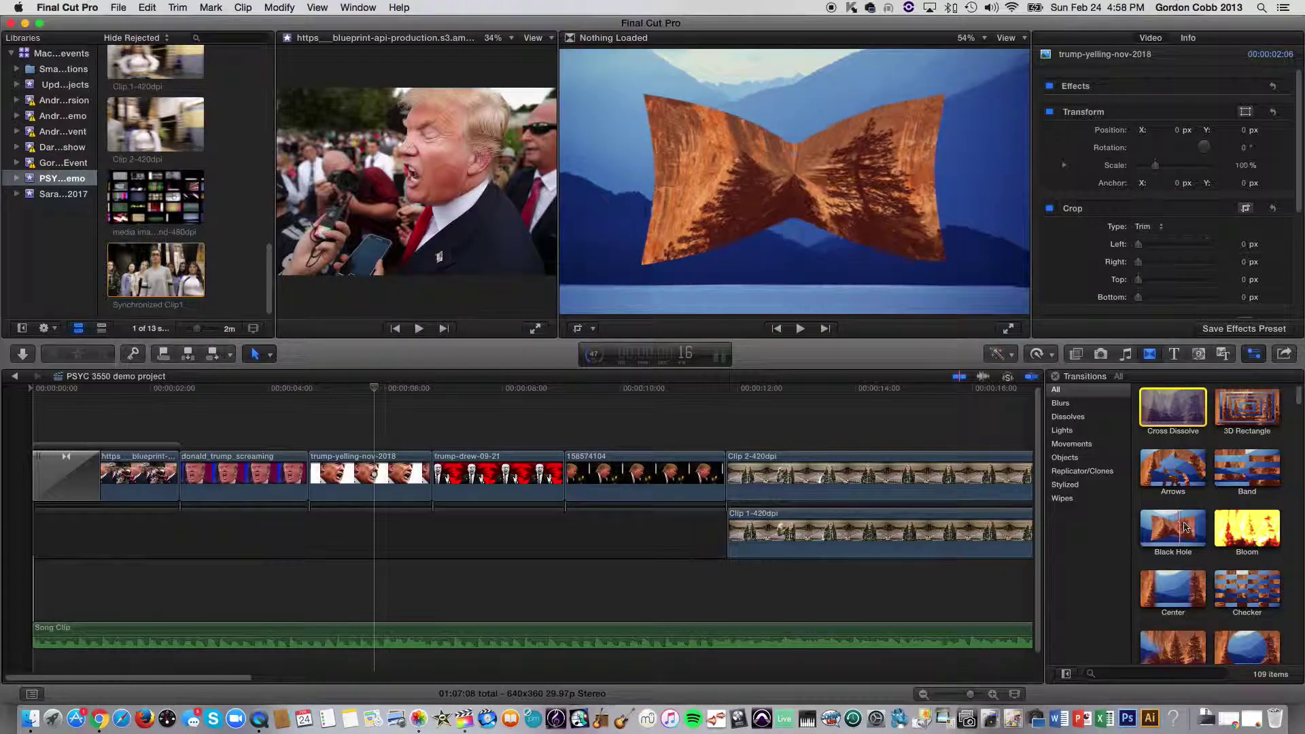
pyautogui.moveTo(1181, 530); pyautogui.dragTo(191, 476)
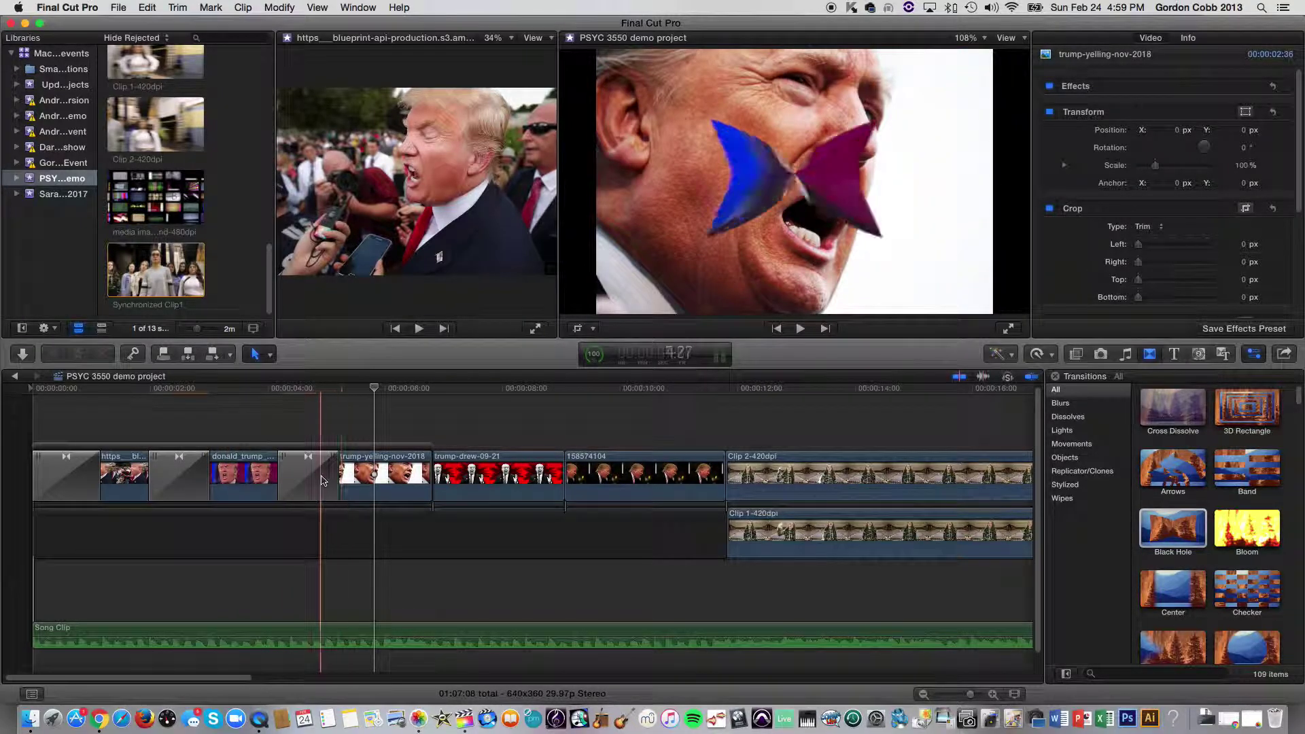
# Replace the transition between donald_trump_screaming and trump-yelling-nov-2018 with Arrows, and add a Center transition between trump-yelling-nov-2018 and trump-drew-09-21
pyautogui.click(324, 481)
pyautogui.press('Delete')
pyautogui.moveTo(914, 443); pyautogui.dragTo(308, 480)
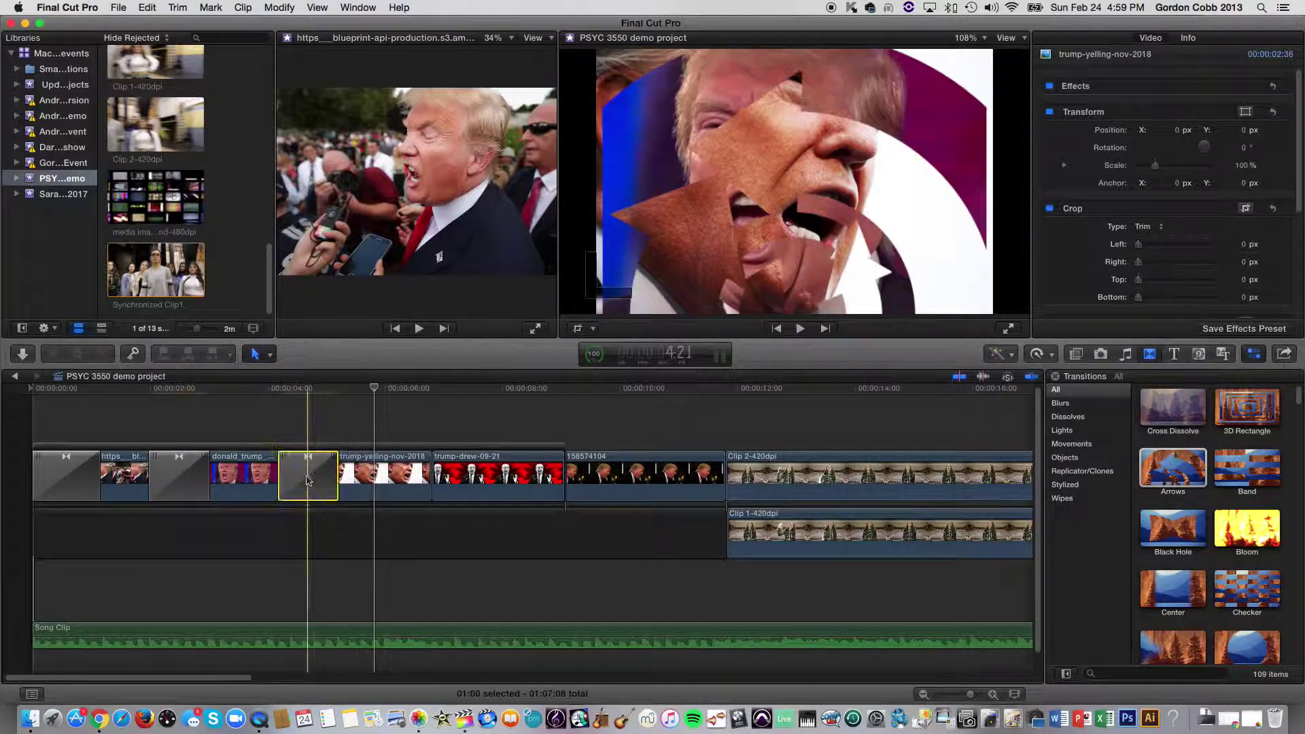
pyautogui.click(1173, 588)
pyautogui.moveTo(995, 514)
pyautogui.mouseDown()
pyautogui.moveTo(402, 435)
pyautogui.moveTo(392, 448)
pyautogui.moveTo(416, 471)
pyautogui.mouseUp()
# Add a Cube transition between the trump-drew-09-21 and 158574104 images
pyautogui.scroll(-3, 1245, 597)
pyautogui.scroll(-4, 1244, 596)
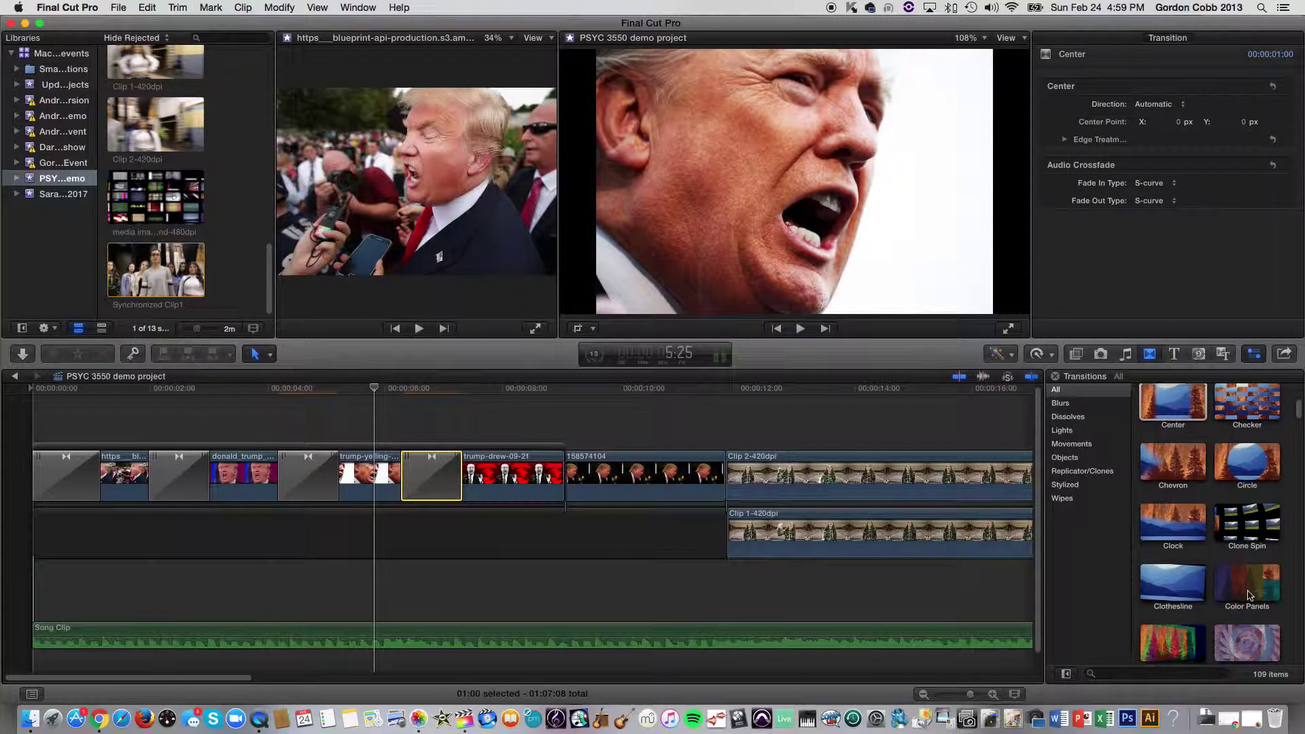
pyautogui.scroll(-5, 1248, 595)
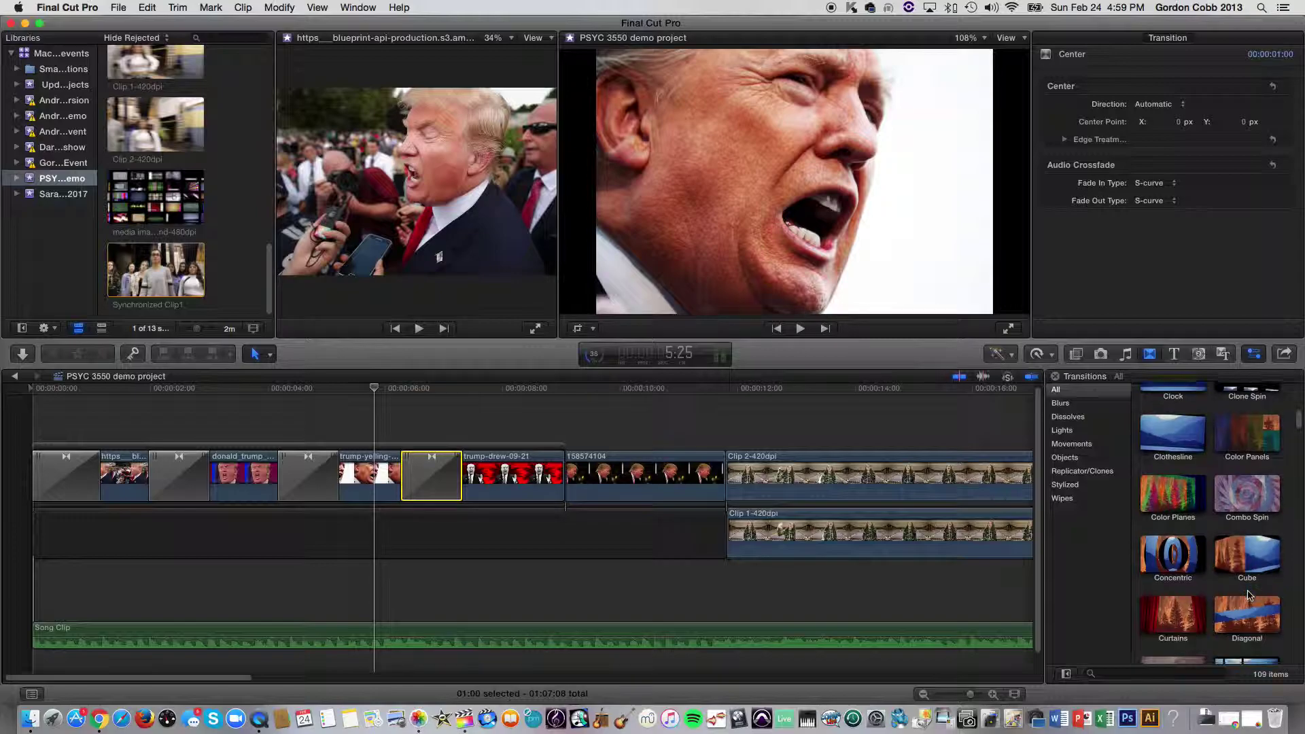
pyautogui.scroll(-3, 1248, 595)
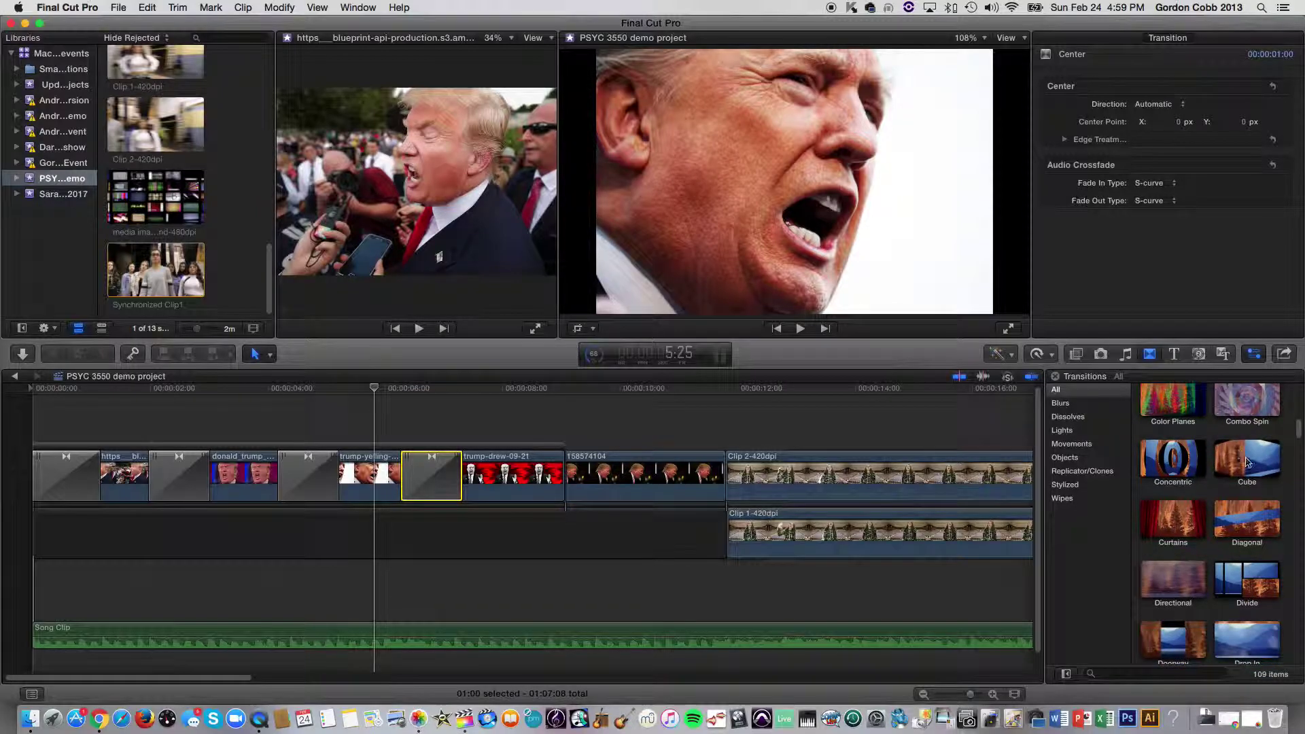
pyautogui.click(1247, 461)
pyautogui.moveTo(574, 474); pyautogui.dragTo(568, 474)
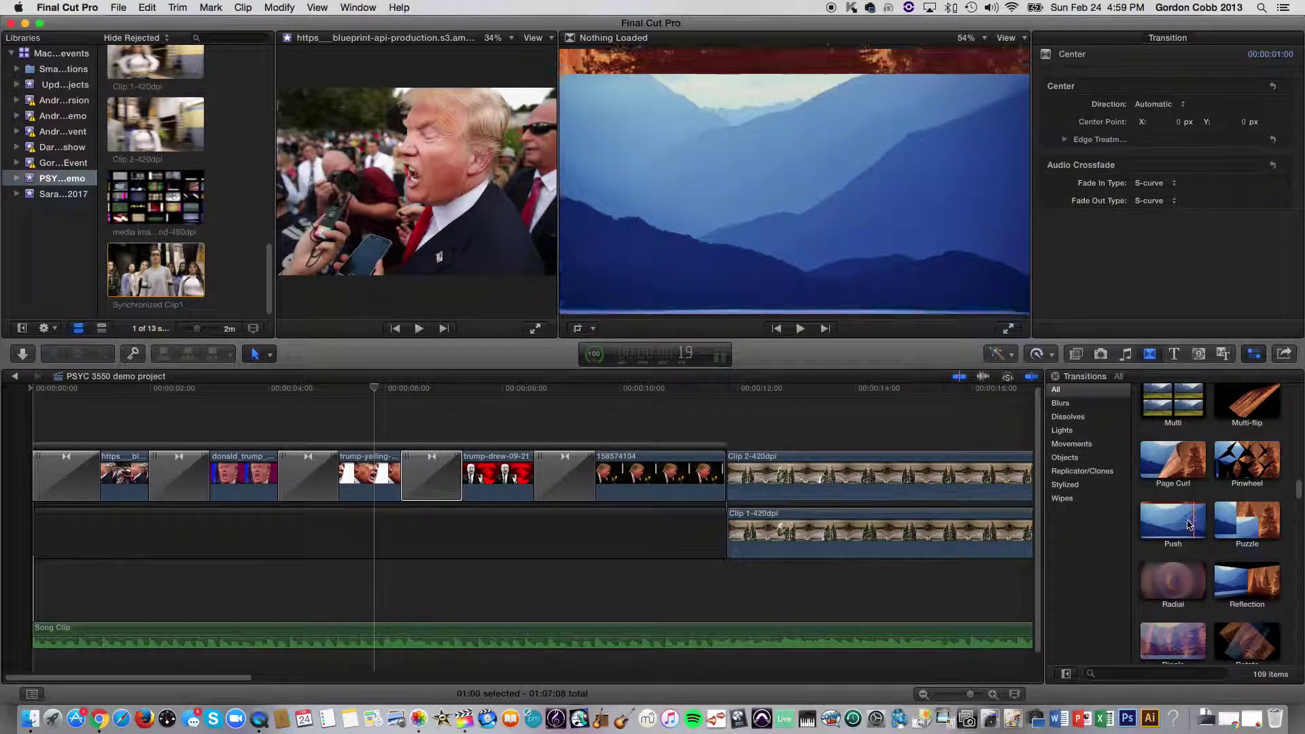
# Apply the Push transition to Clip 2-420dpi where the 158574104 image ends, allowing the media to be overlapped
pyautogui.moveTo(1162, 525); pyautogui.dragTo(727, 473)
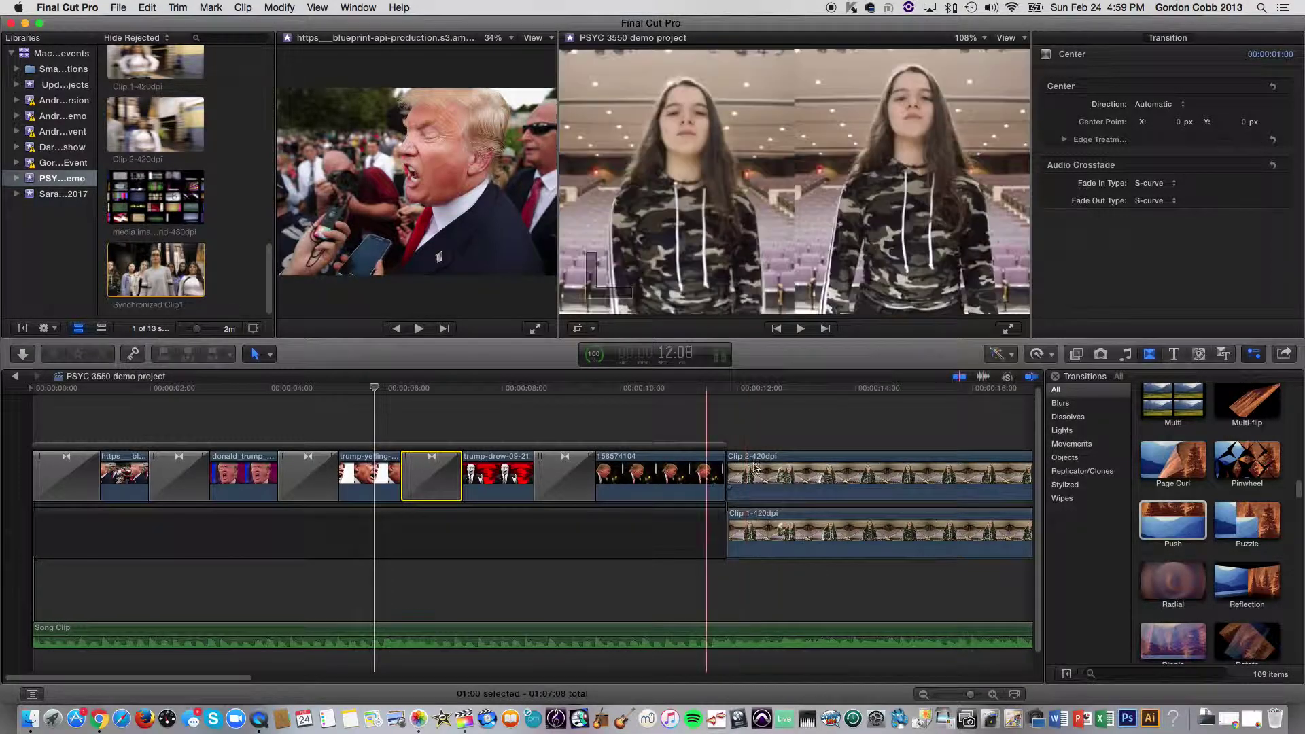
pyautogui.click(740, 471)
pyautogui.moveTo(1171, 520); pyautogui.dragTo(732, 474)
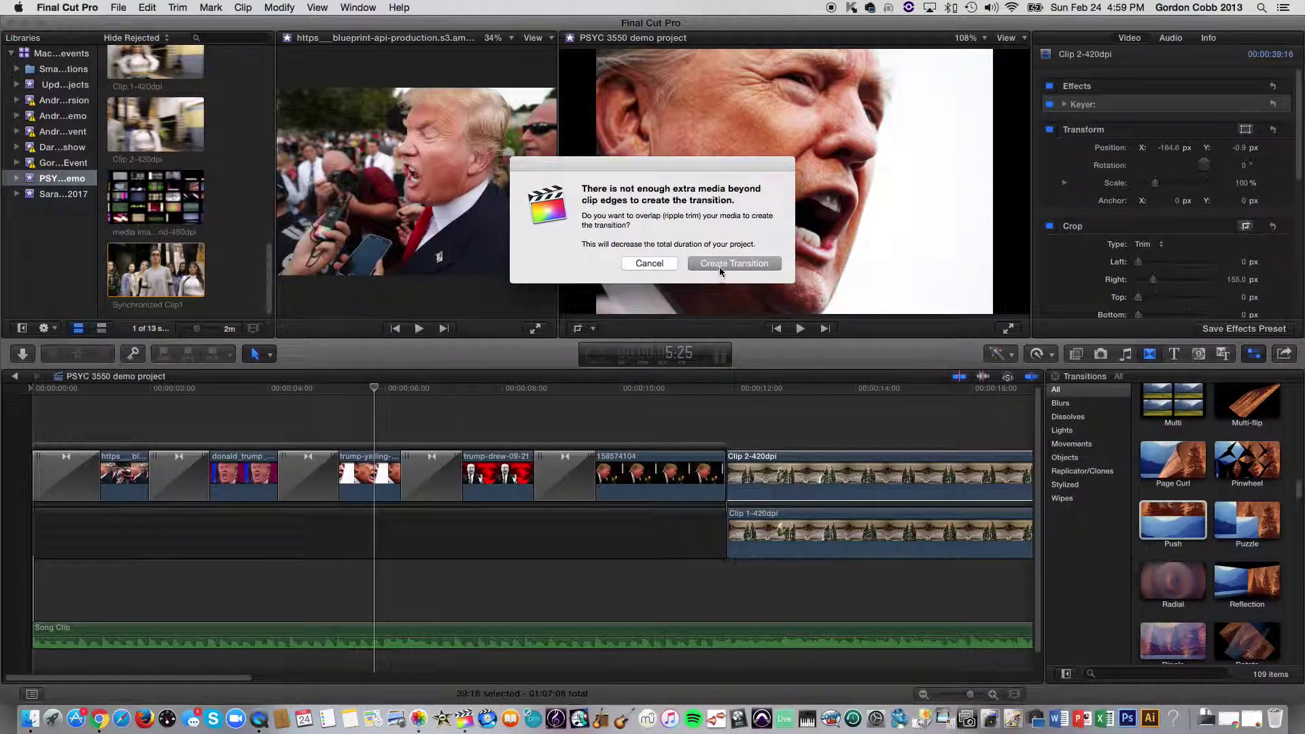
pyautogui.click(719, 266)
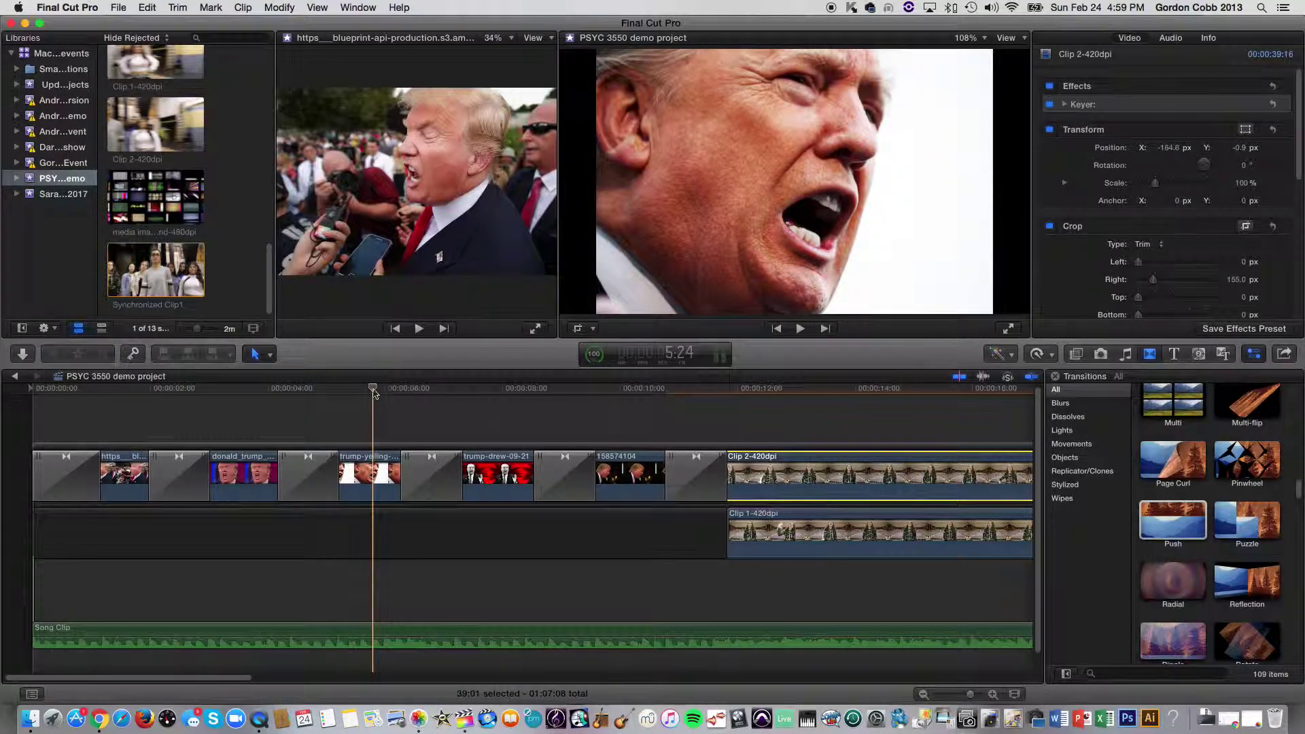
# Play the project from the beginning through all the opening transitions and stop at 13:02
pyautogui.press('Home')
pyautogui.press('Home')
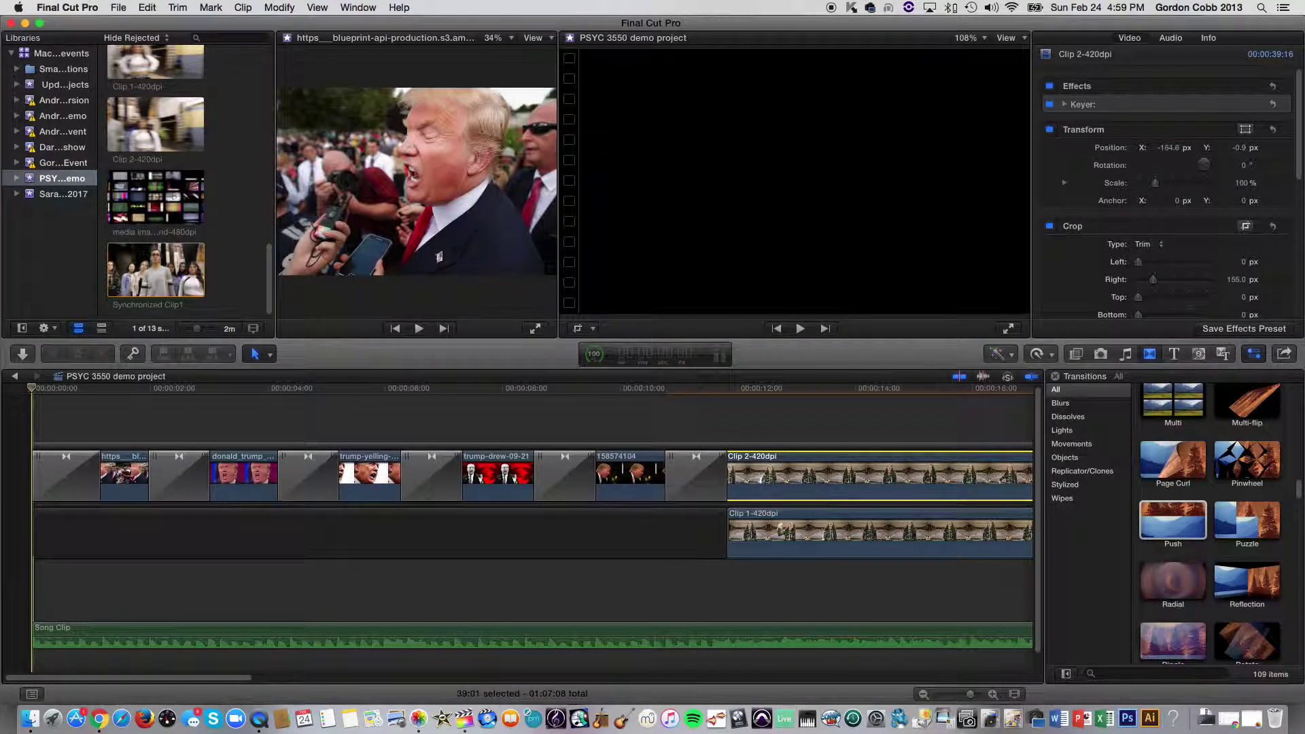
pyautogui.press('space')
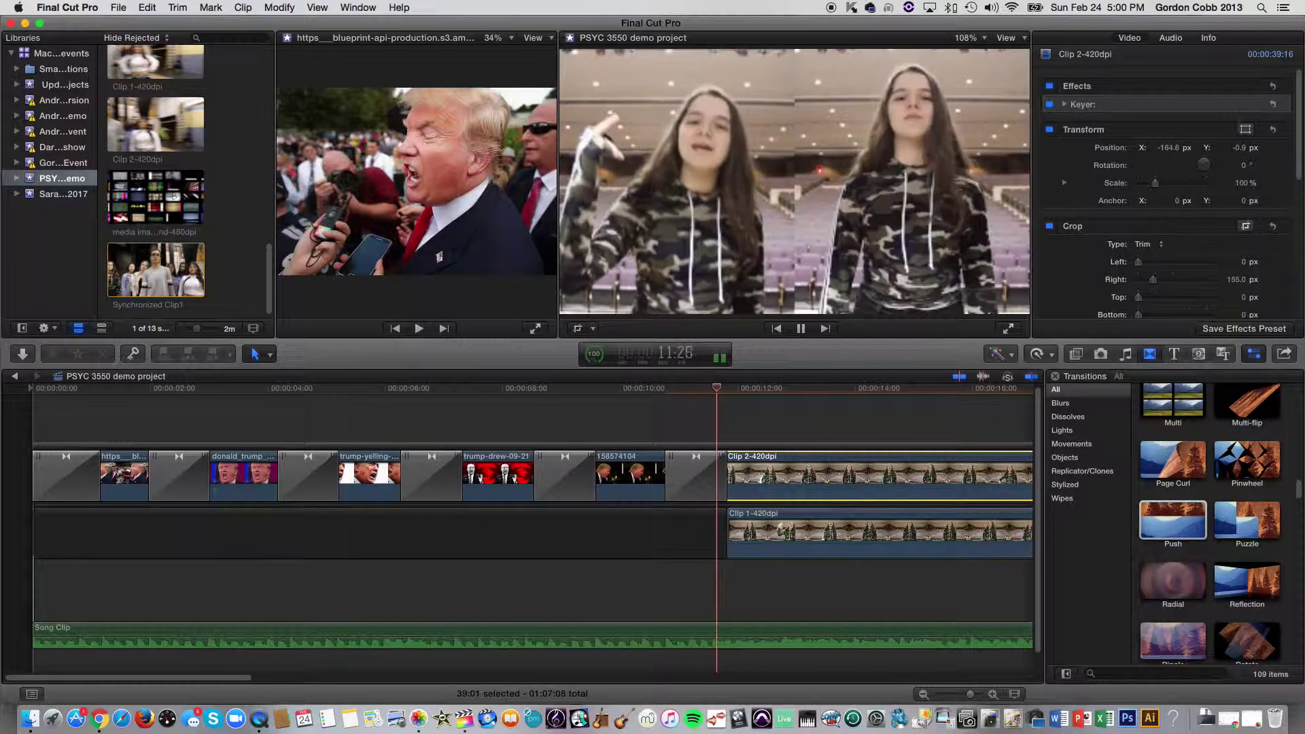
pyautogui.press('space')
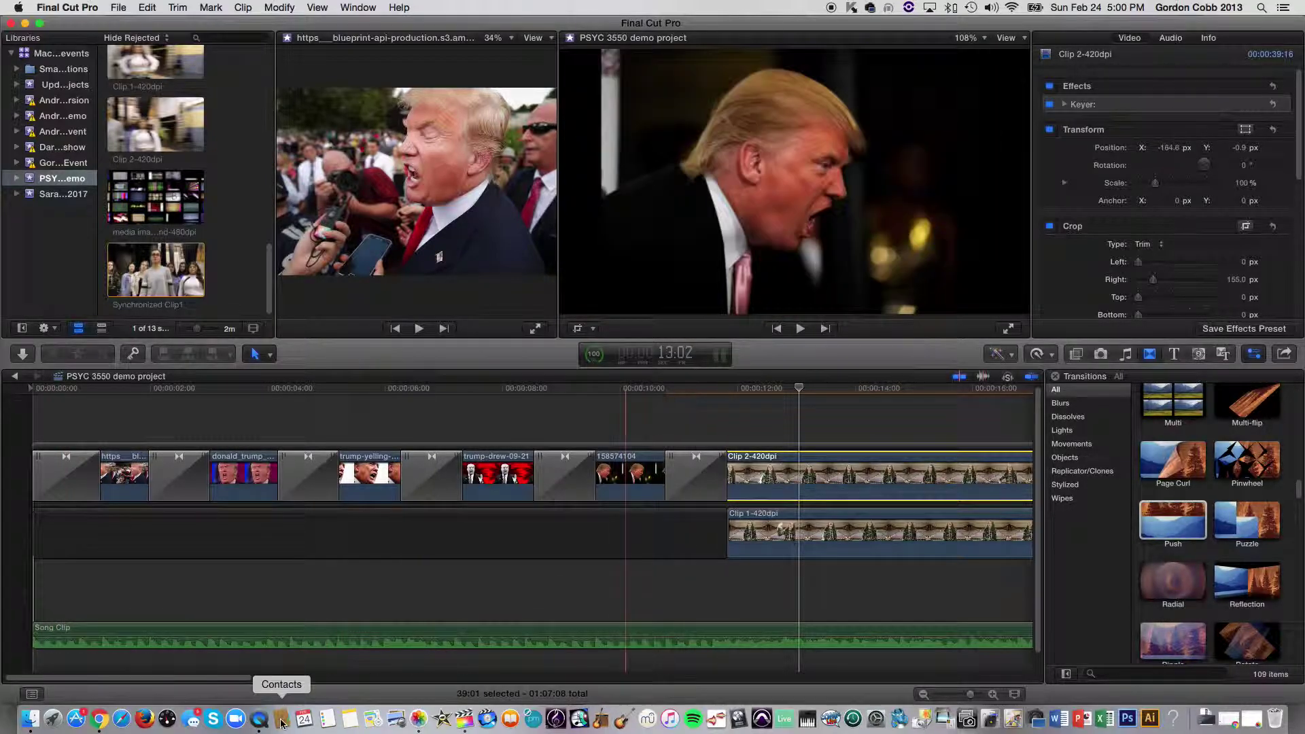
# Check the far end of Clip 2-420dpi for misalignment and undo the Push transition
pyautogui.moveTo(241, 678); pyautogui.dragTo(816, 692)
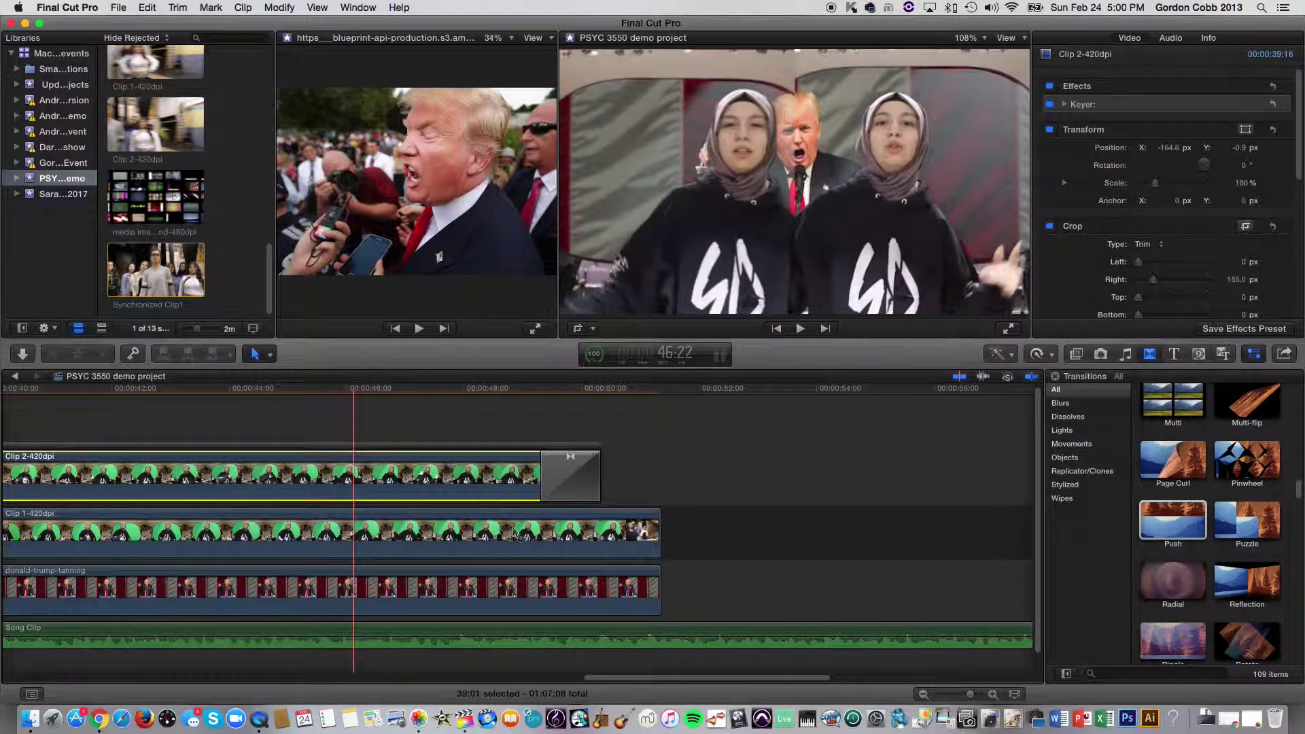
pyautogui.moveTo(652, 677); pyautogui.dragTo(159, 700)
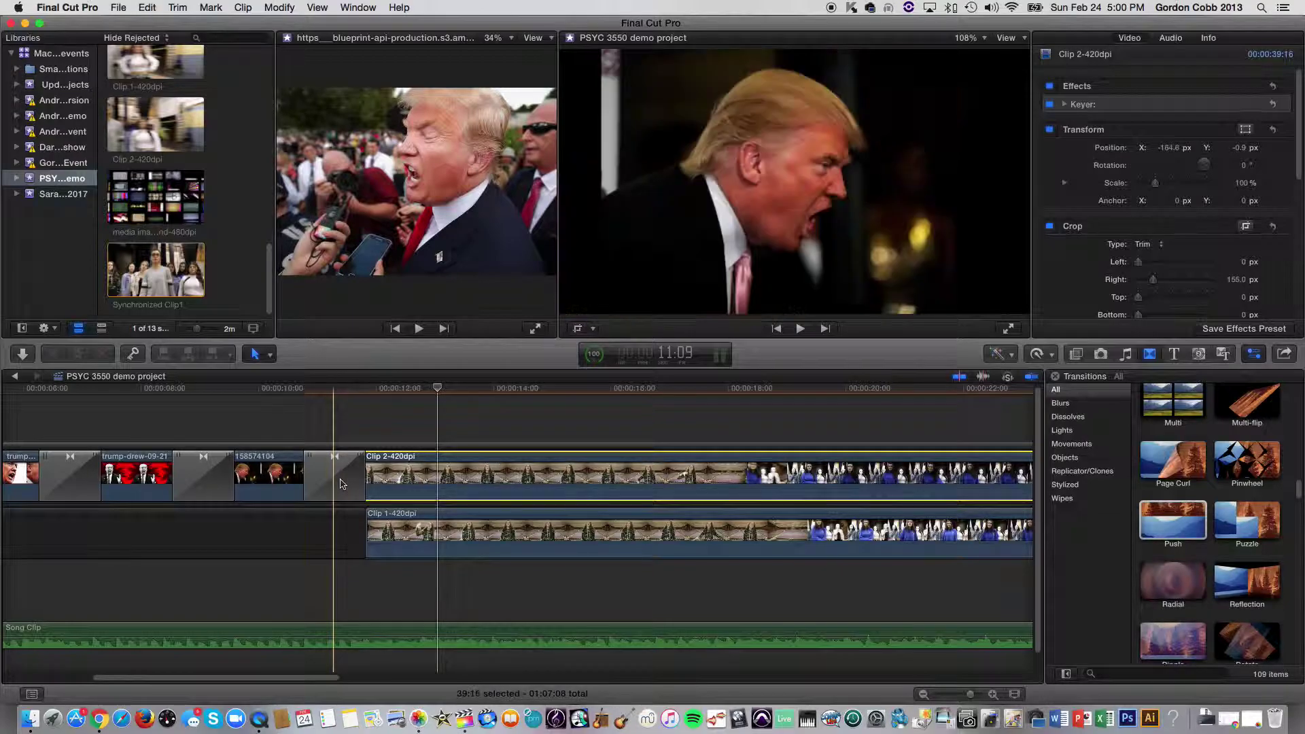
pyautogui.press('super+z')
# Add the default transition to the ends of Clip 2-420dpi, Clip 1-420dpi and donald-trump-tanning at 51:10
pyautogui.moveTo(317, 678); pyautogui.dragTo(800, 680)
pyautogui.click(686, 474)
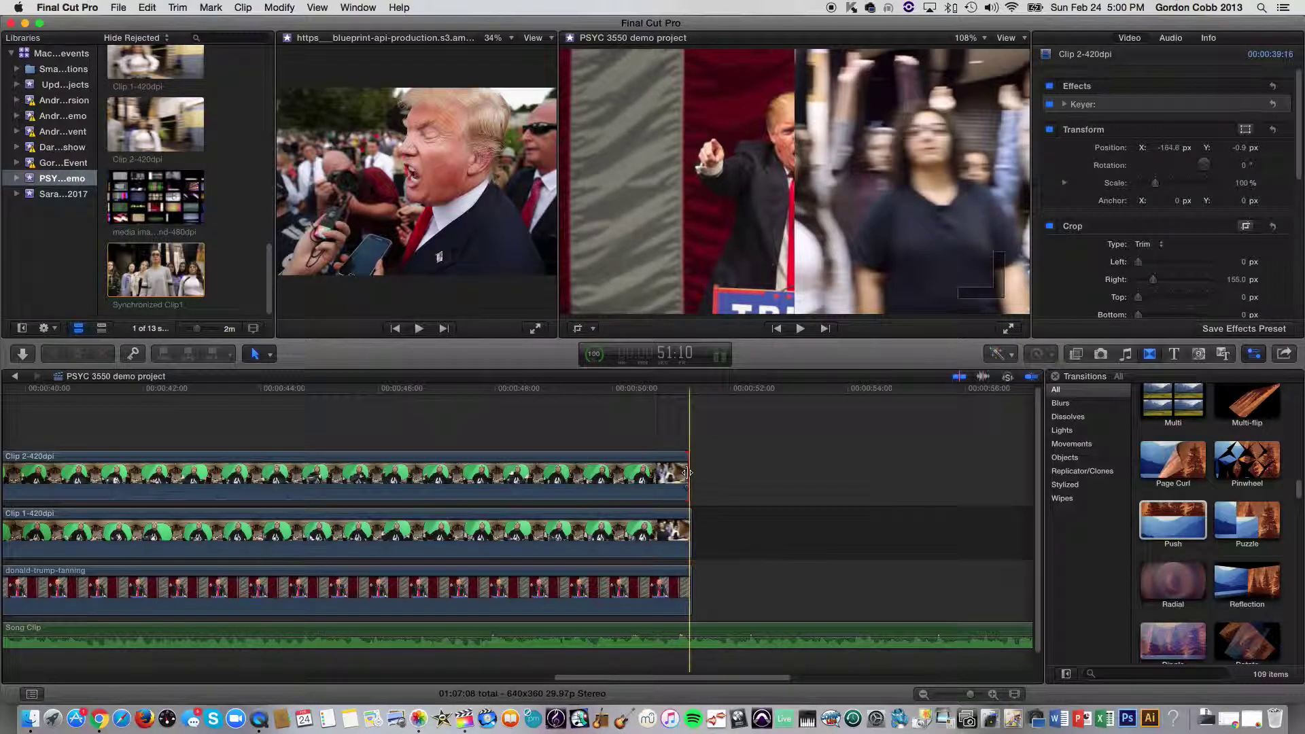
pyautogui.press('super+t')
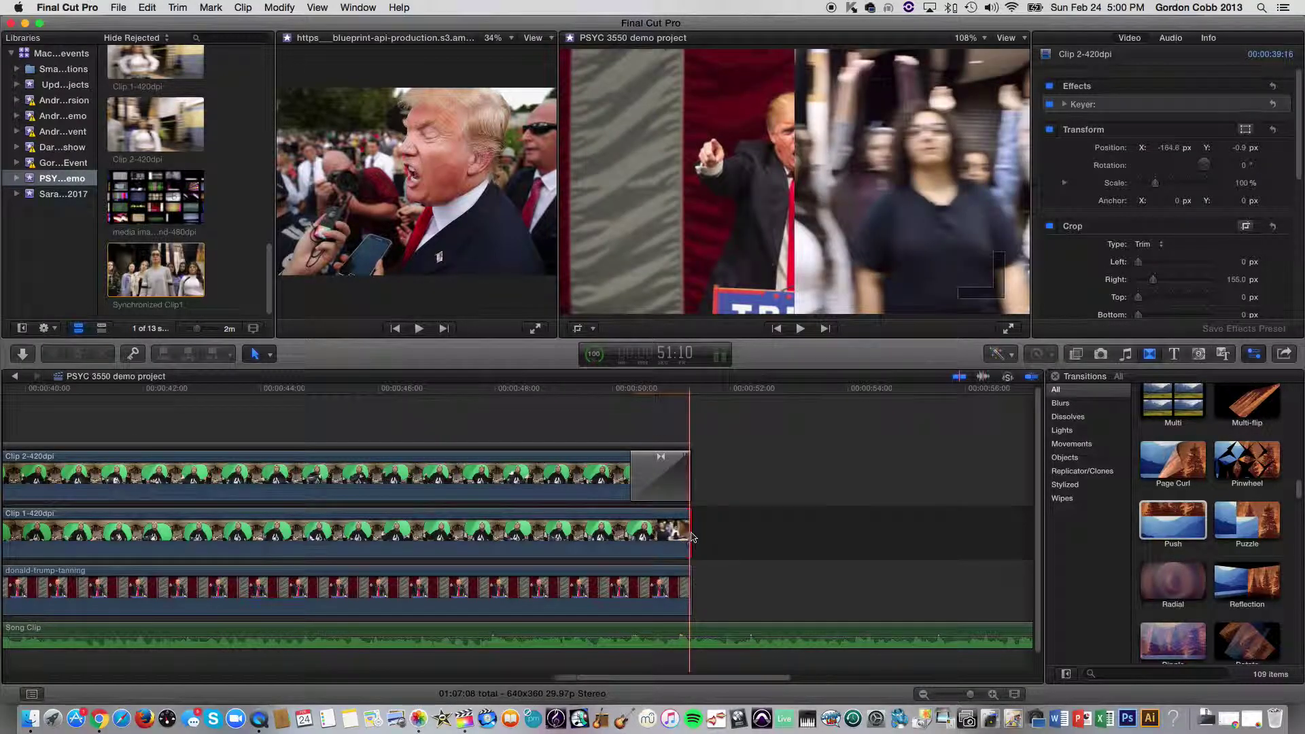
pyautogui.press('super+t')
pyautogui.click(688, 588)
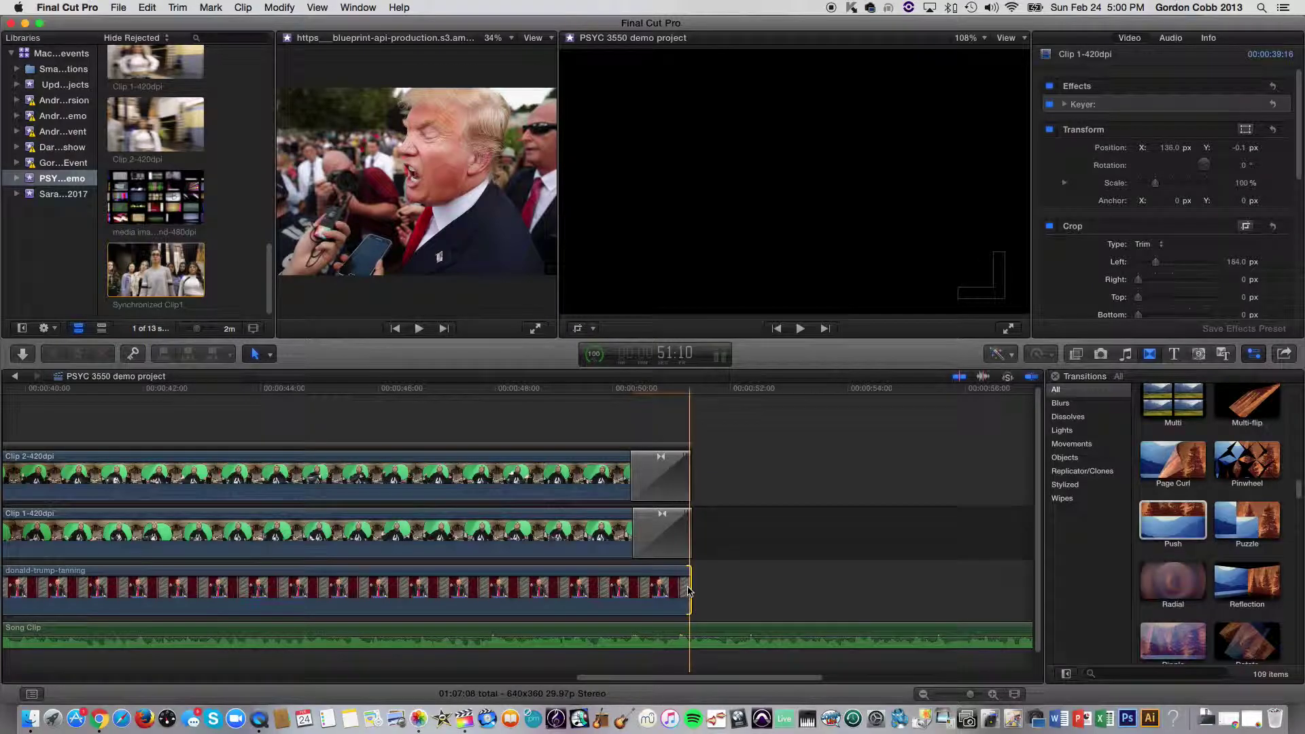
pyautogui.press('super+t')
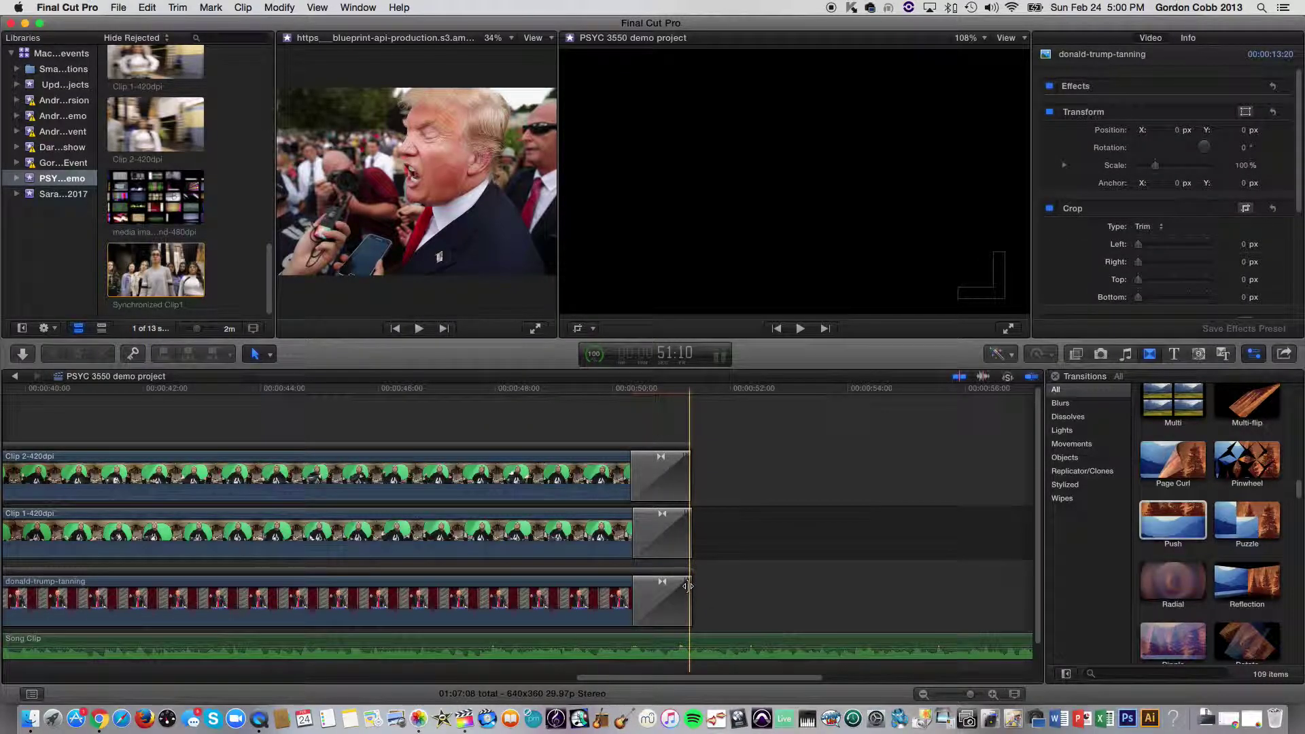
# Browse the Lower Thirds titles and place a Snap - Left title above the opening images, starting at 1:04
pyautogui.click(1175, 354)
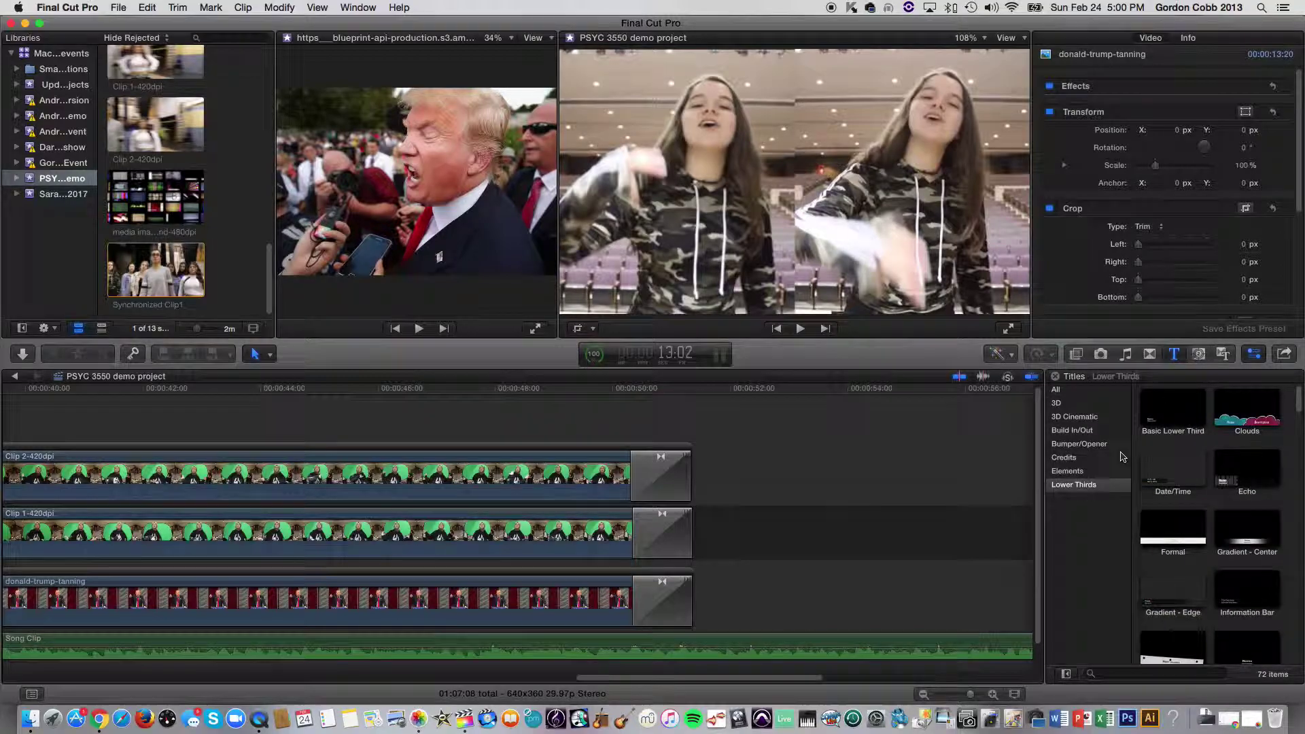
pyautogui.moveTo(690, 679); pyautogui.dragTo(118, 679)
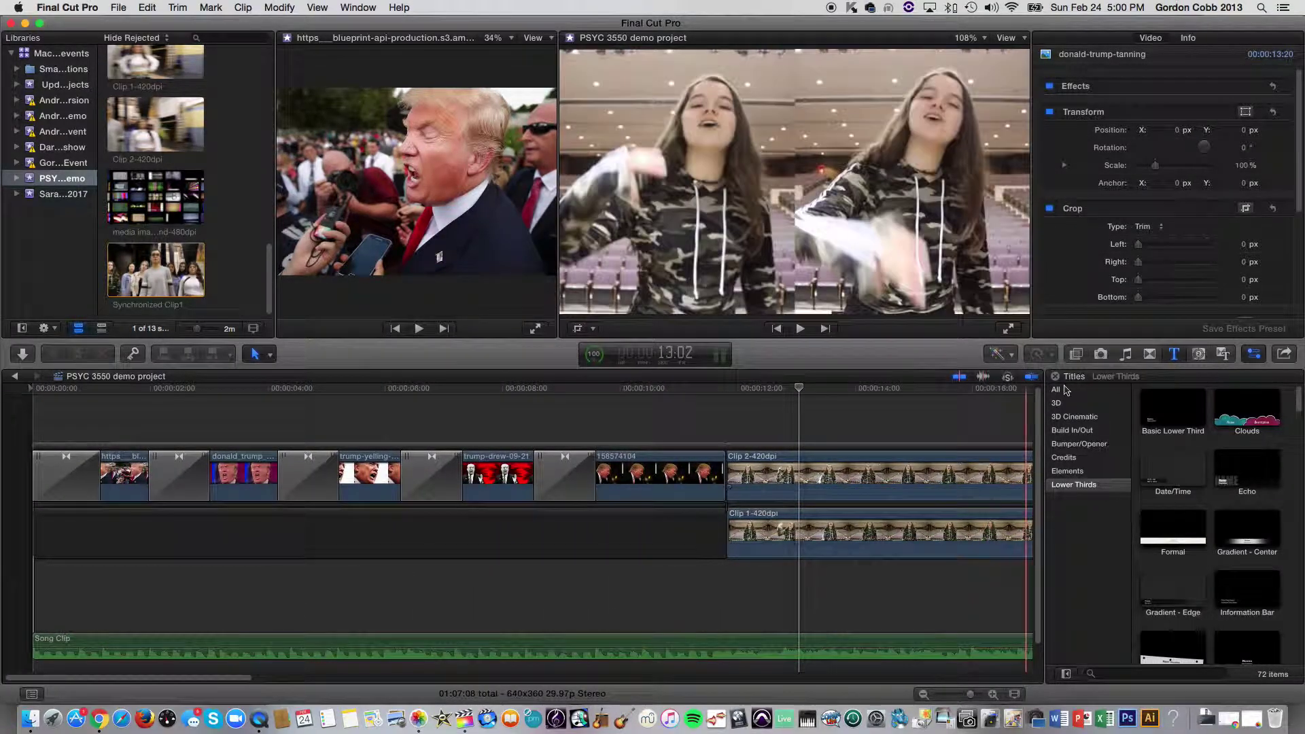
pyautogui.click(114, 469)
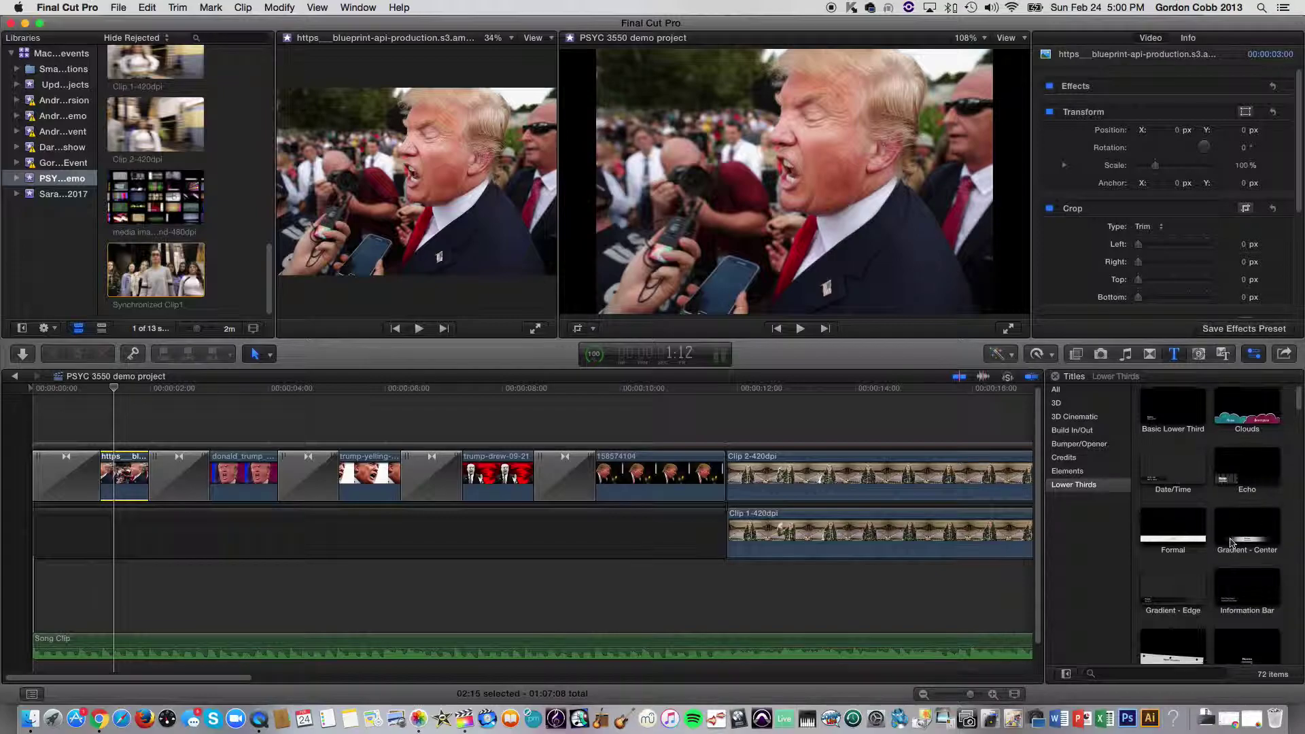
pyautogui.scroll(-2, 1190, 539)
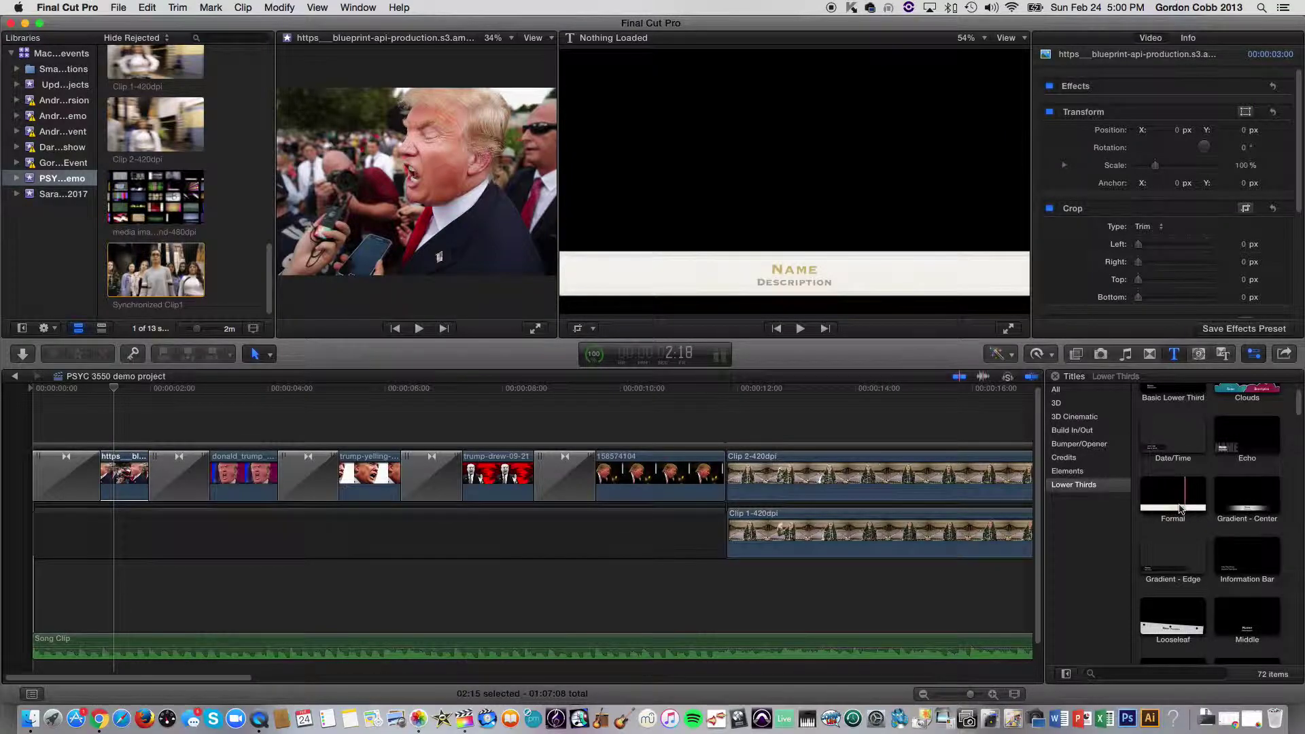
pyautogui.scroll(2, 1251, 489)
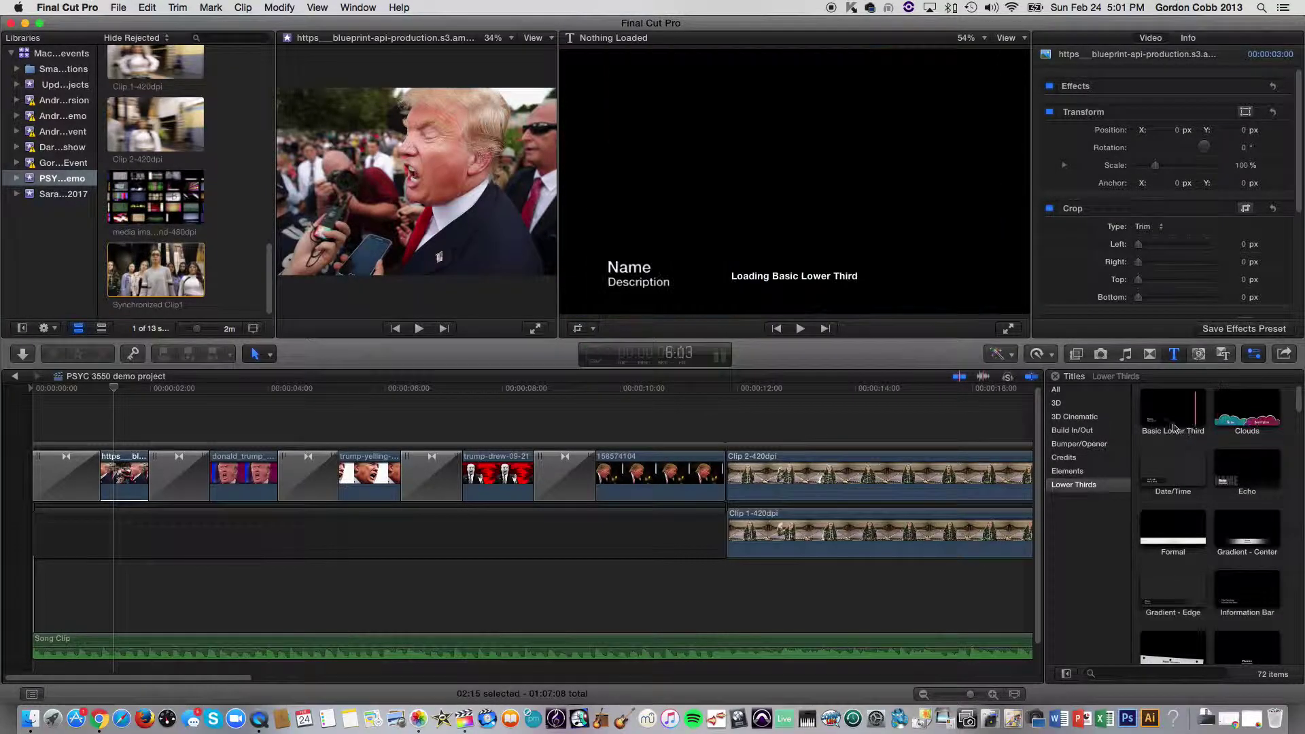
pyautogui.scroll(-8, 1166, 427)
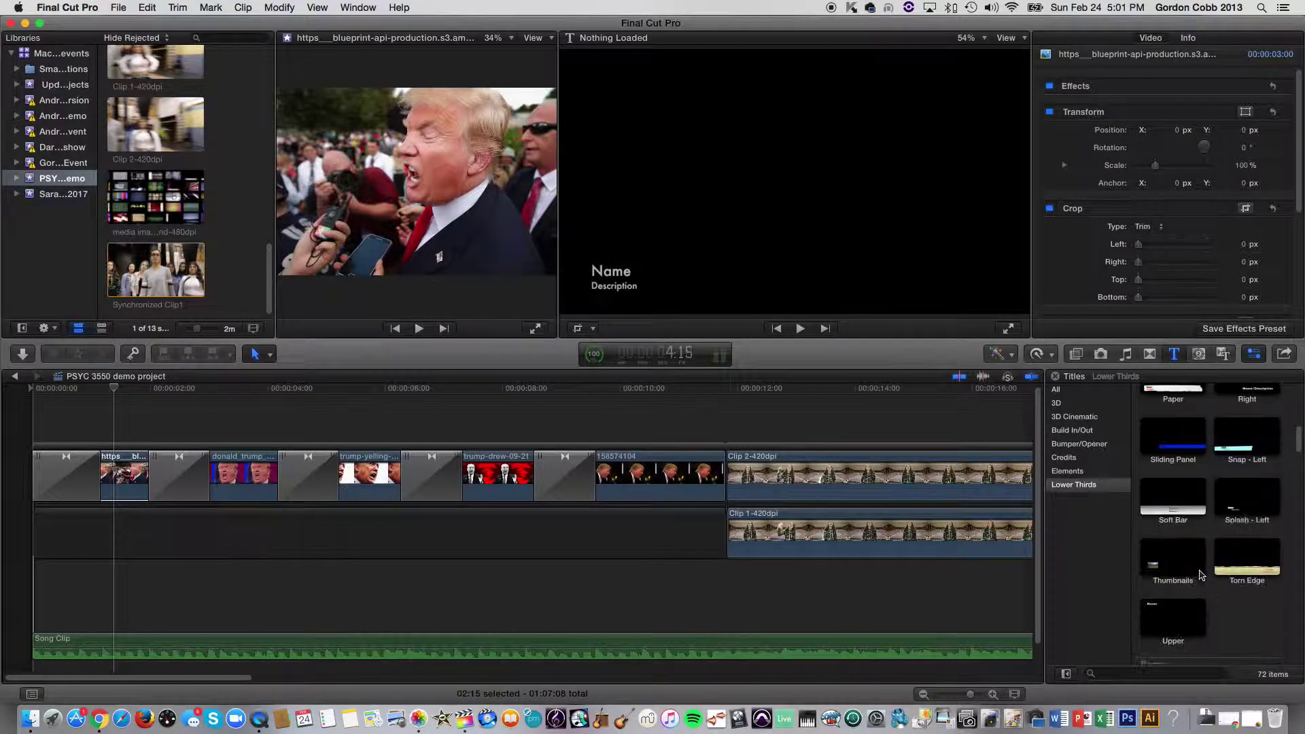
pyautogui.scroll(3, 1181, 422)
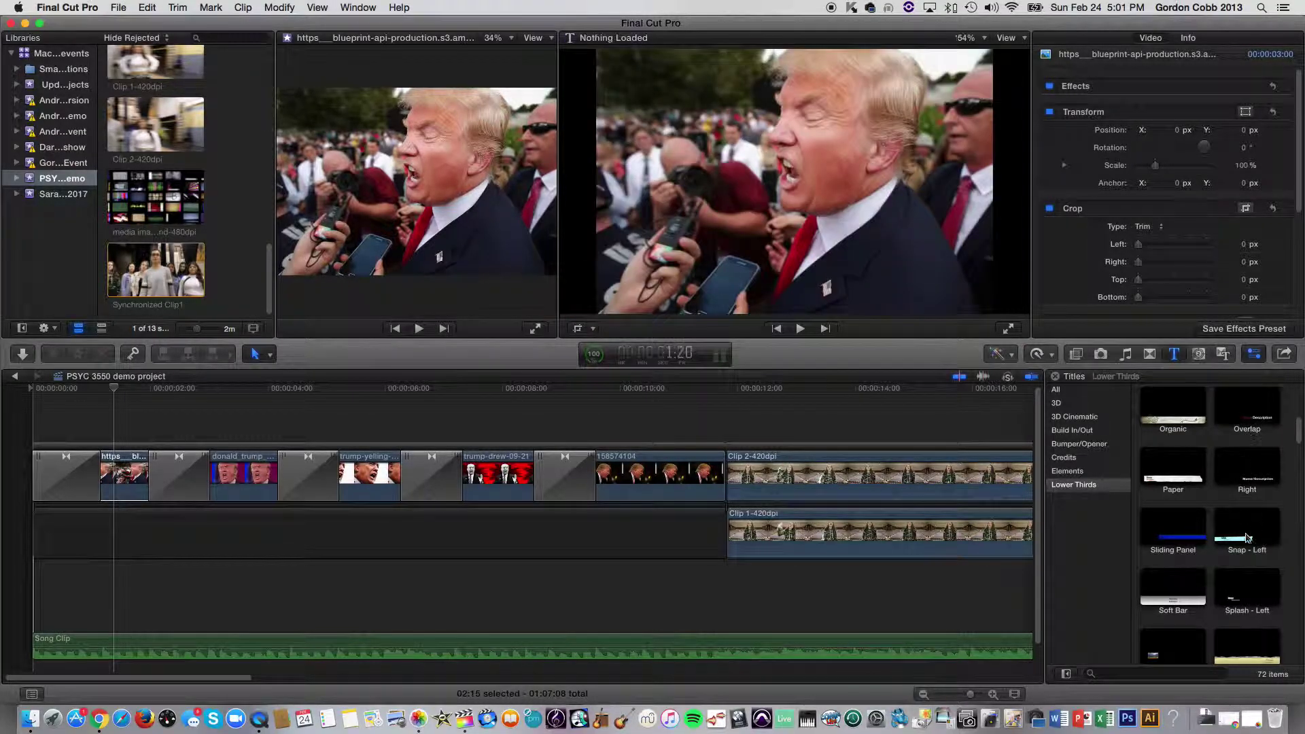
pyautogui.moveTo(1235, 538); pyautogui.dragTo(96, 419)
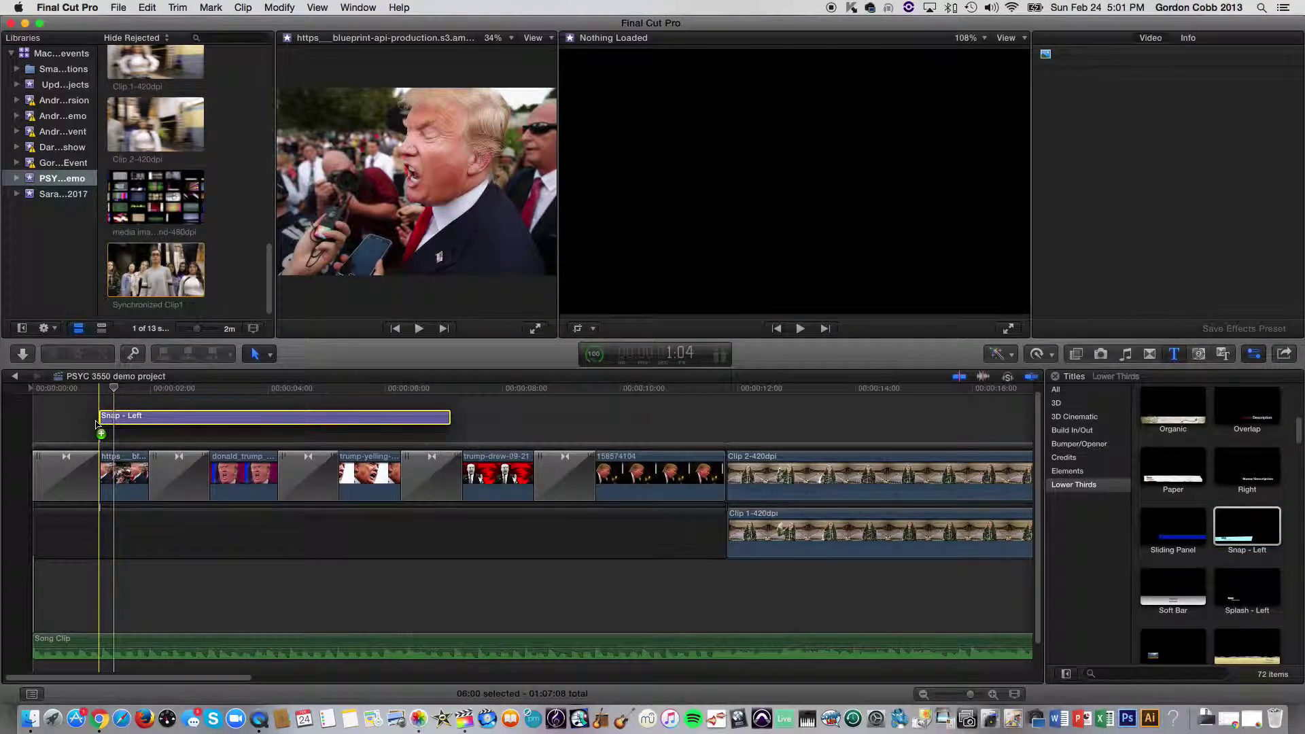
pyautogui.moveTo(102, 416); pyautogui.dragTo(102, 417)
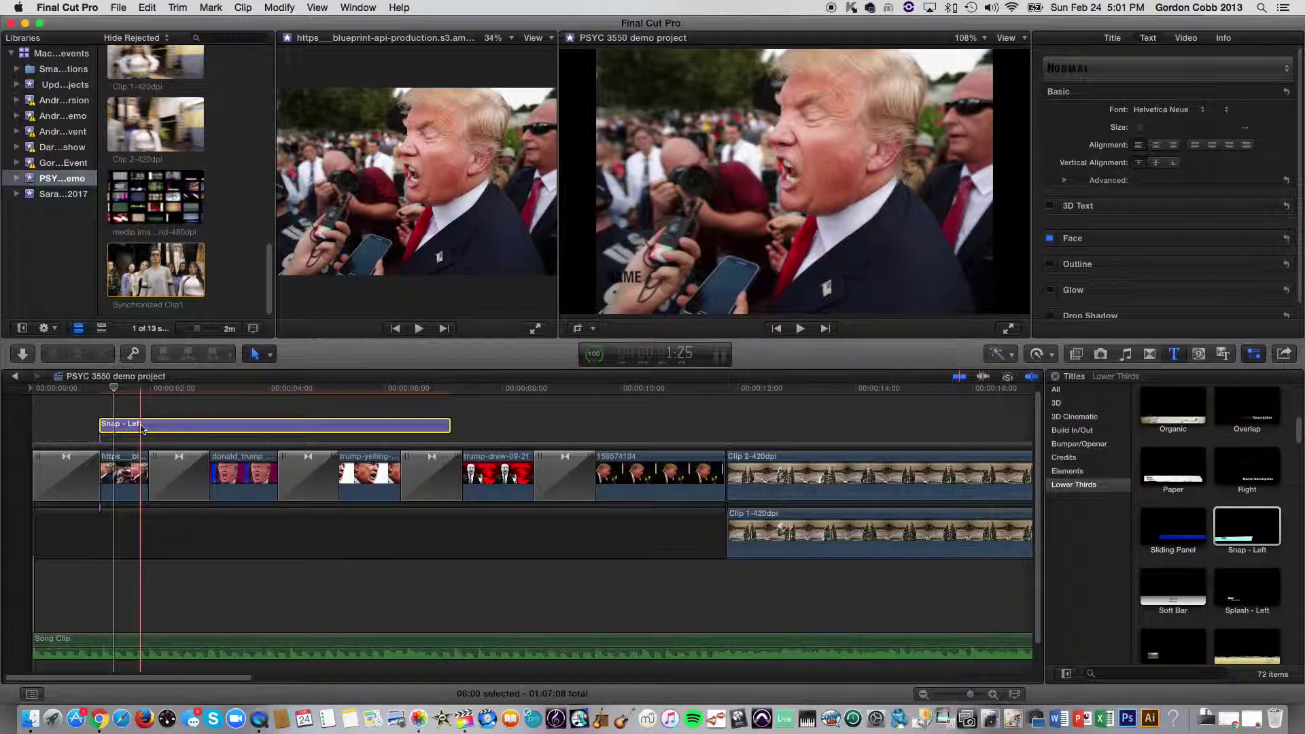
# Set the Snap - Left title's name to "PSYC 3350" and its description to "FCPX Demo", and play the title from frame 24
pyautogui.doubleClick(141, 425)
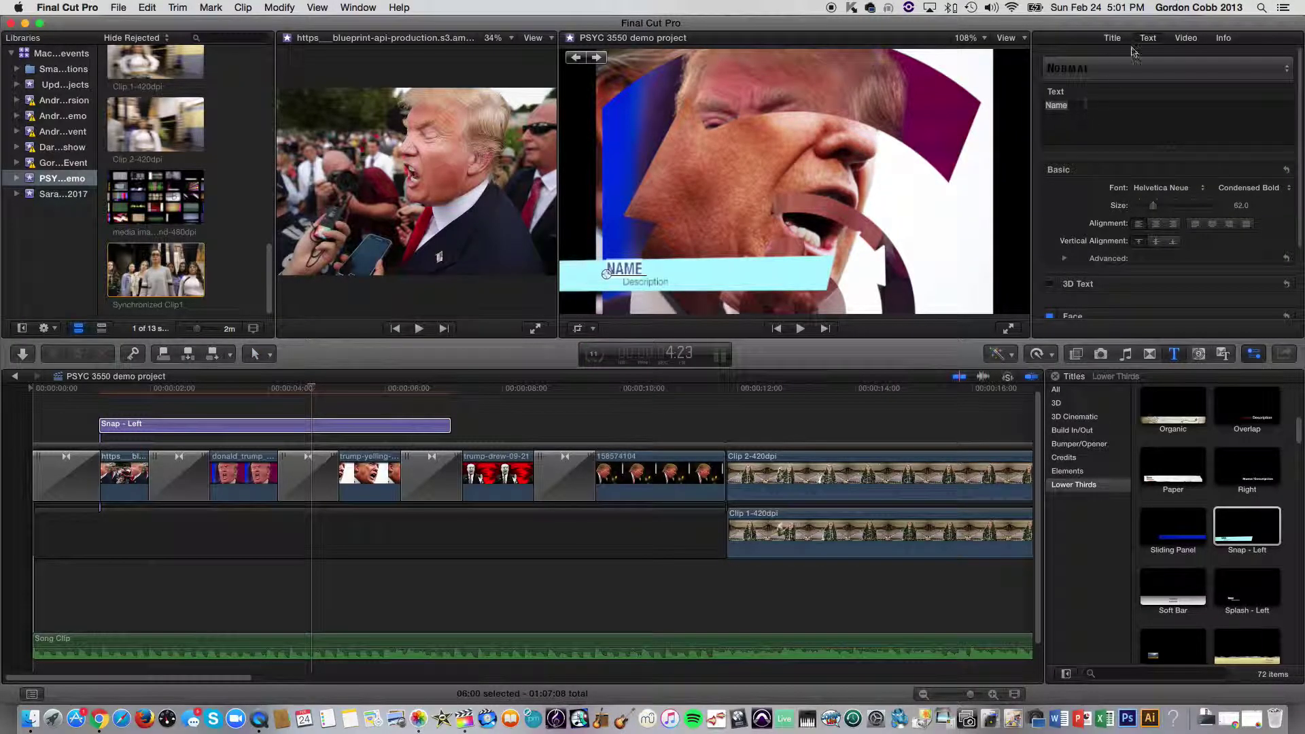
pyautogui.click(1053, 109)
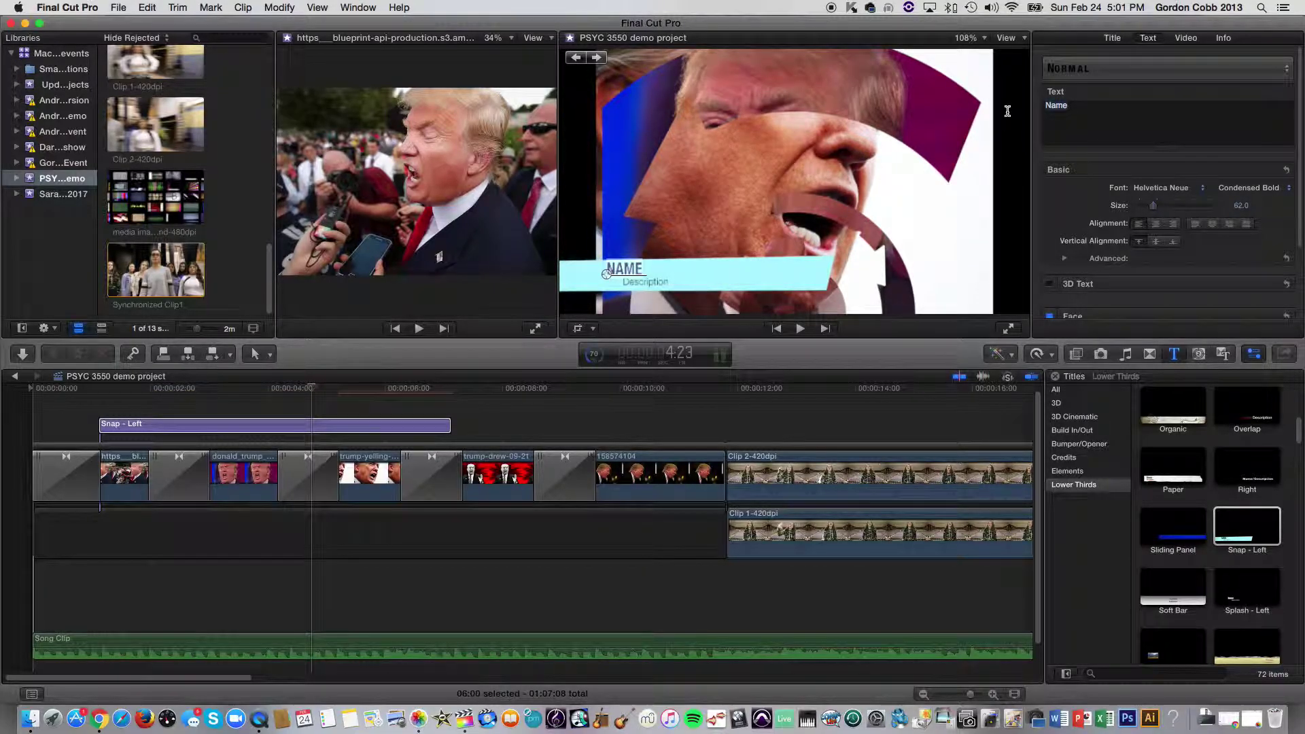
pyautogui.write('PSYC 3350')
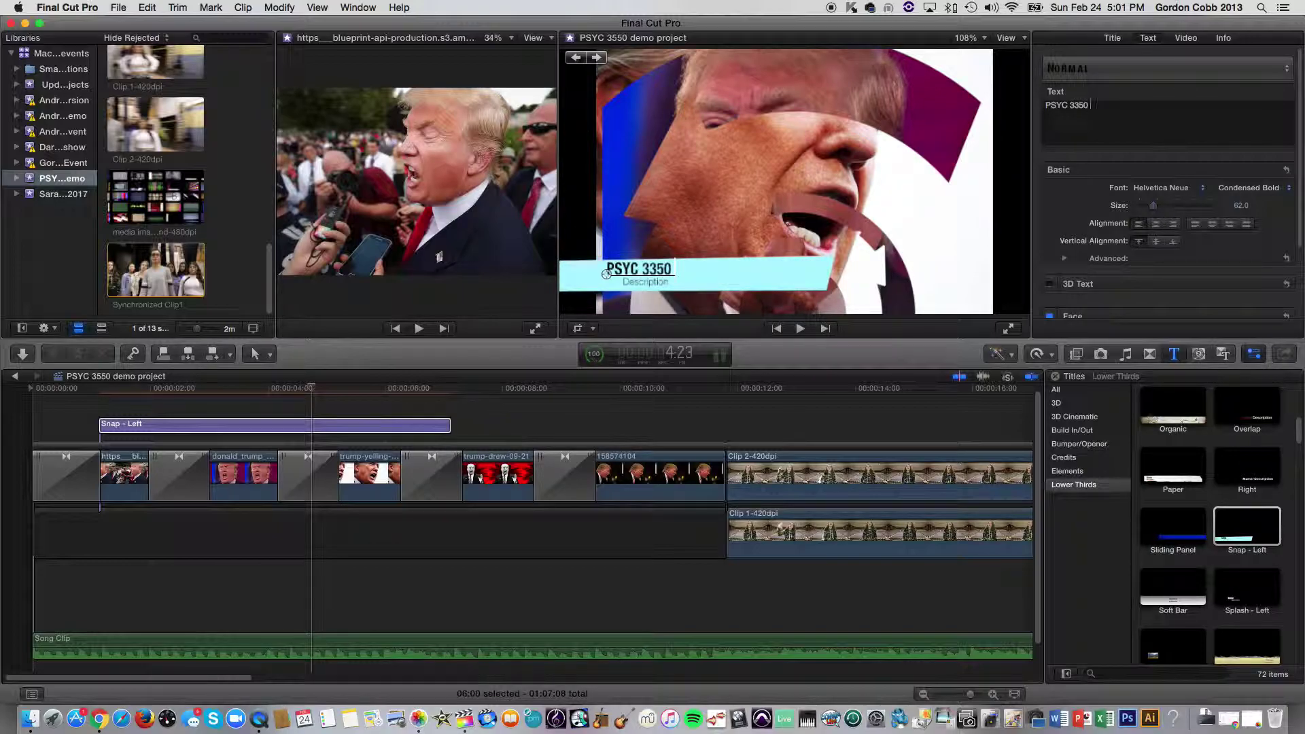
pyautogui.click(655, 284)
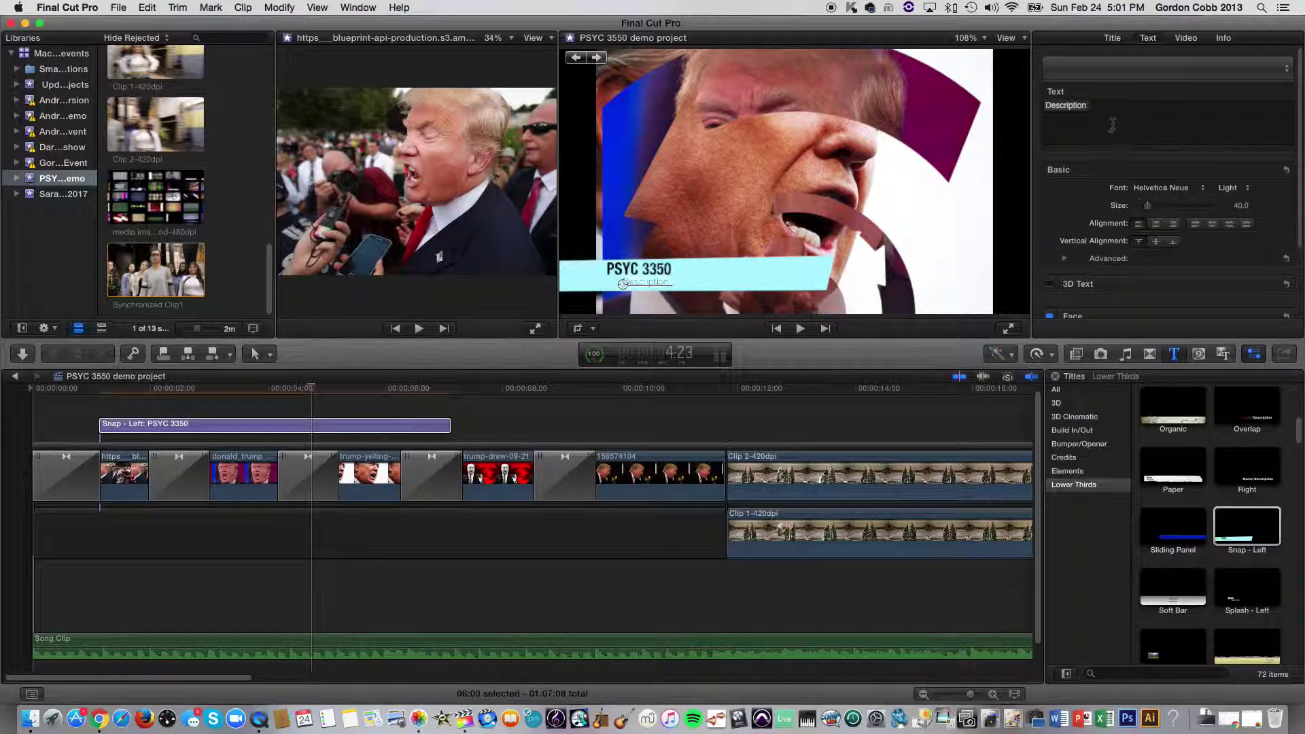
pyautogui.click(1094, 106)
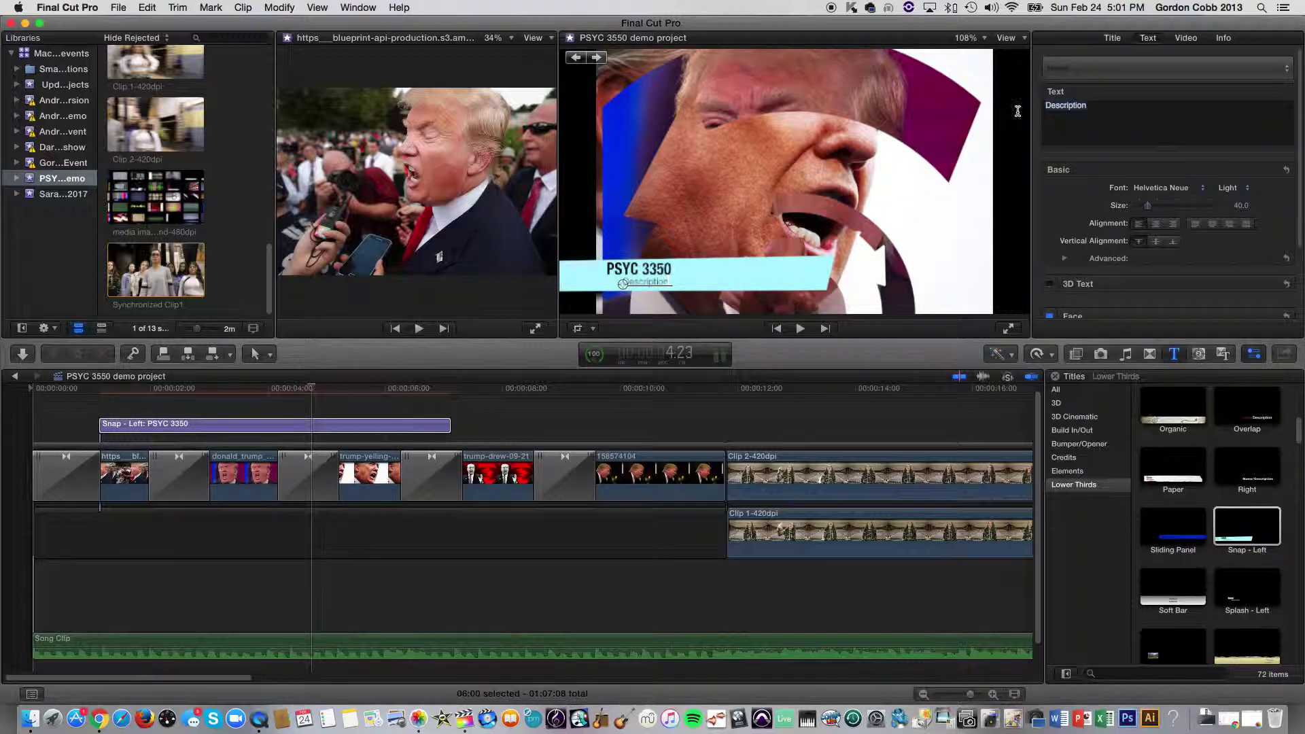
pyautogui.write('FCPX Demo')
pyautogui.click(81, 393)
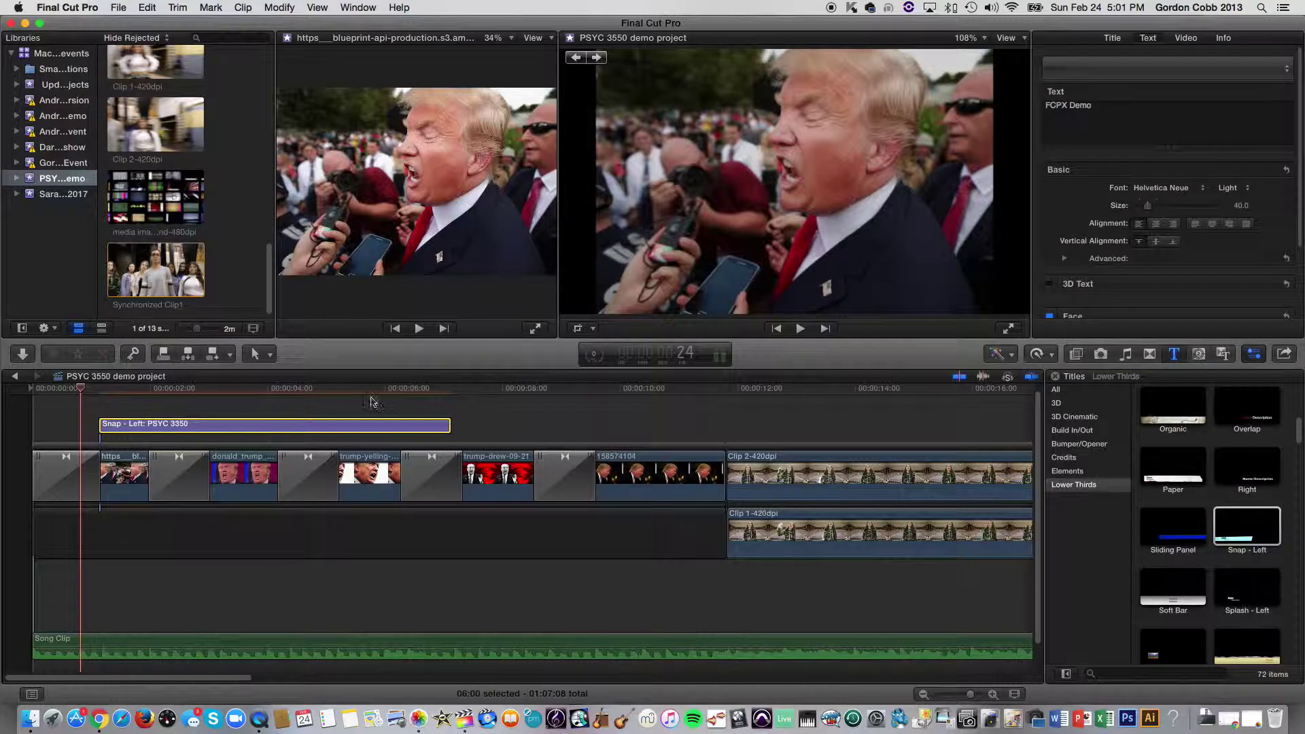
pyautogui.press('space')
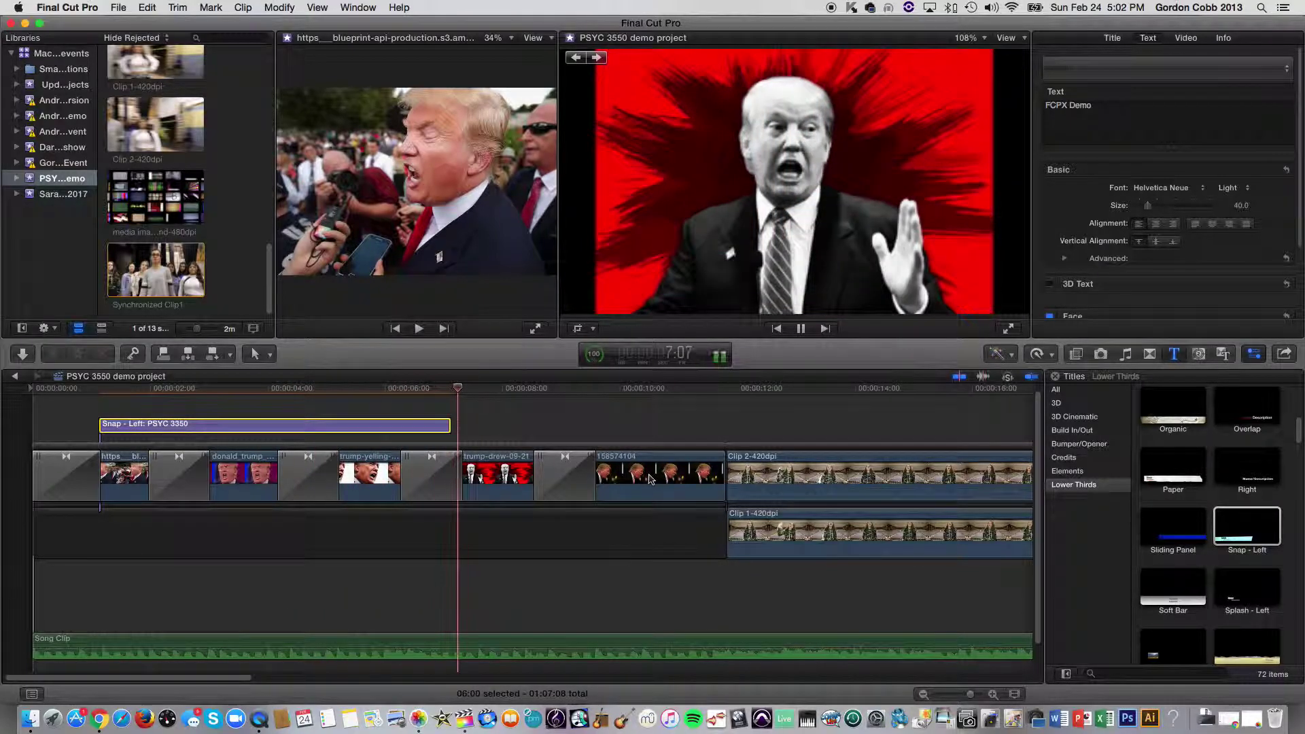
# Add the default Cross Dissolve transition to the end of the Snap - Left title and play the title through its fade-out
pyautogui.press('space')
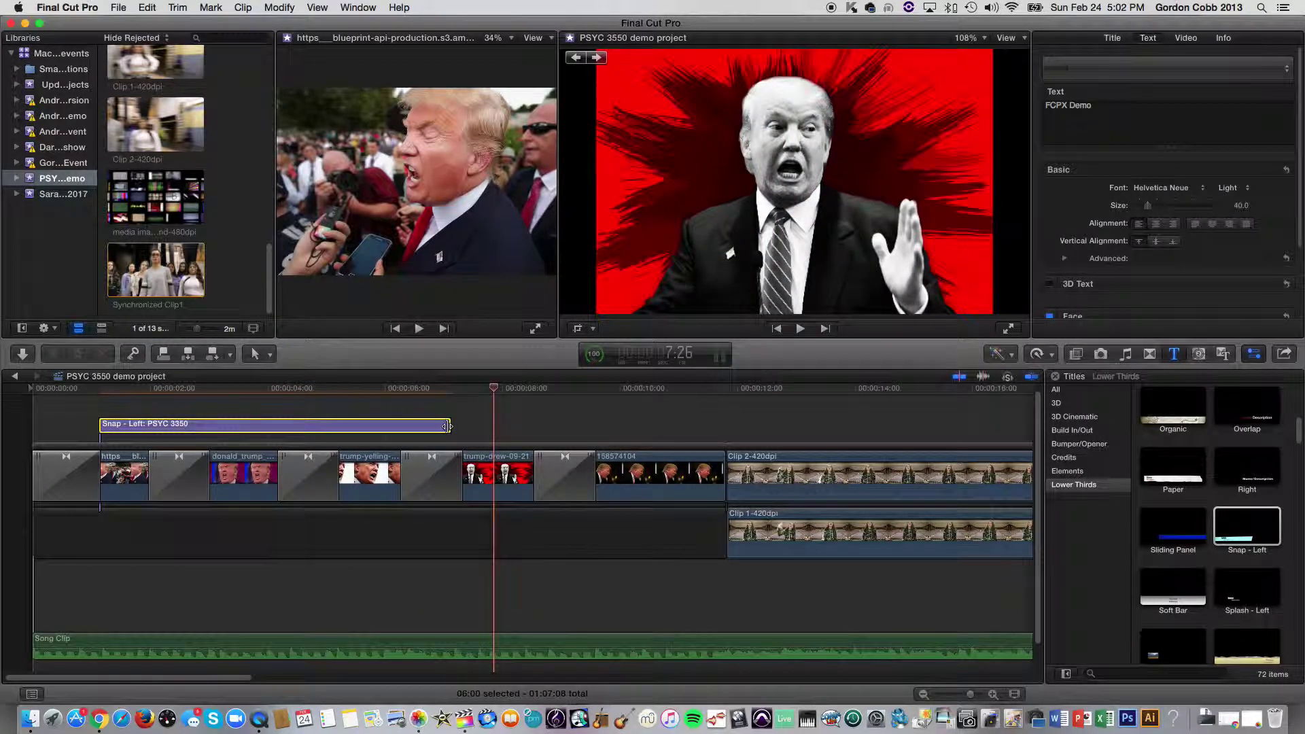
pyautogui.click(446, 426)
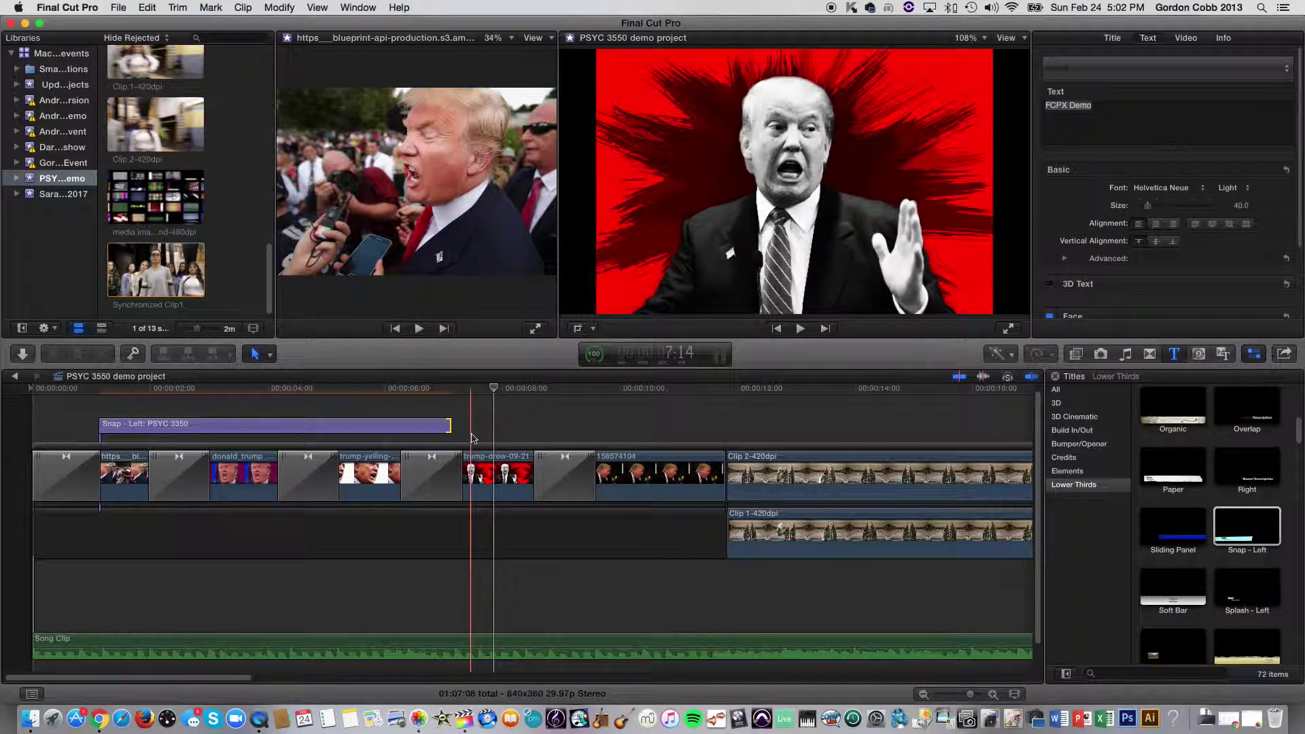
pyautogui.press('super+t')
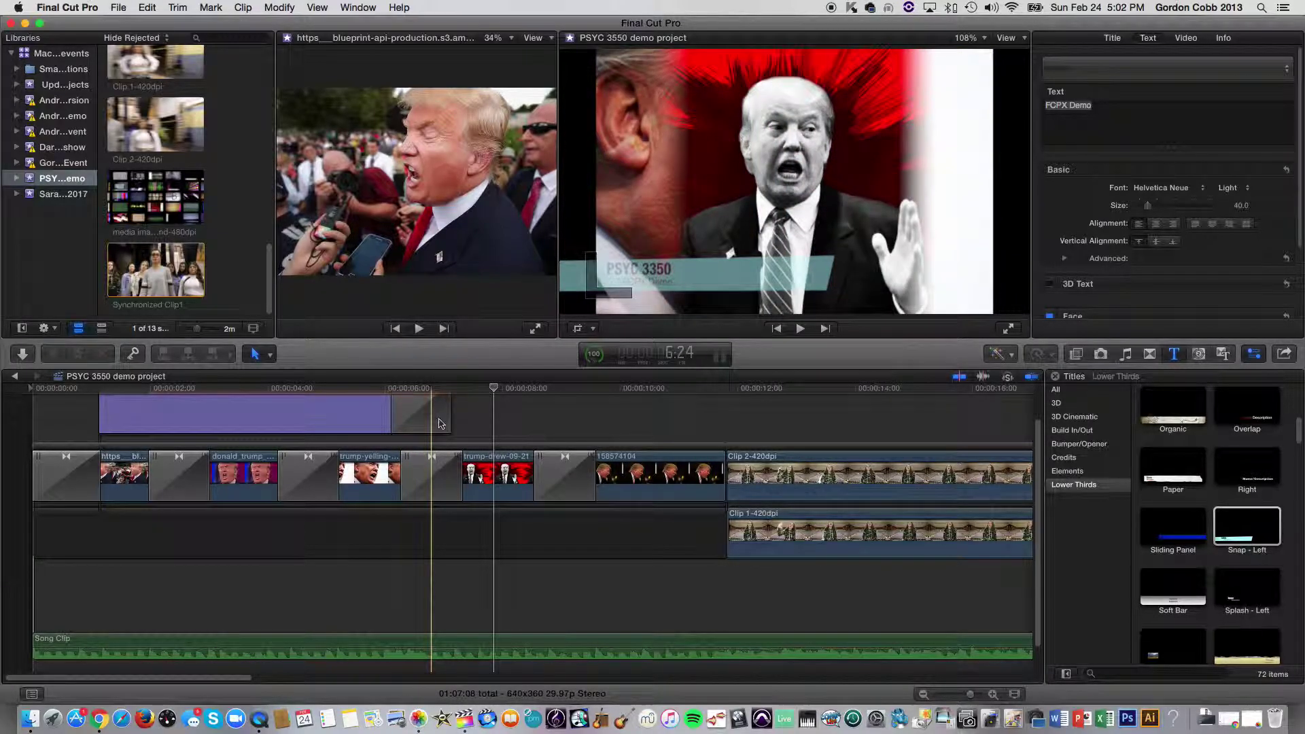
pyautogui.click(485, 420)
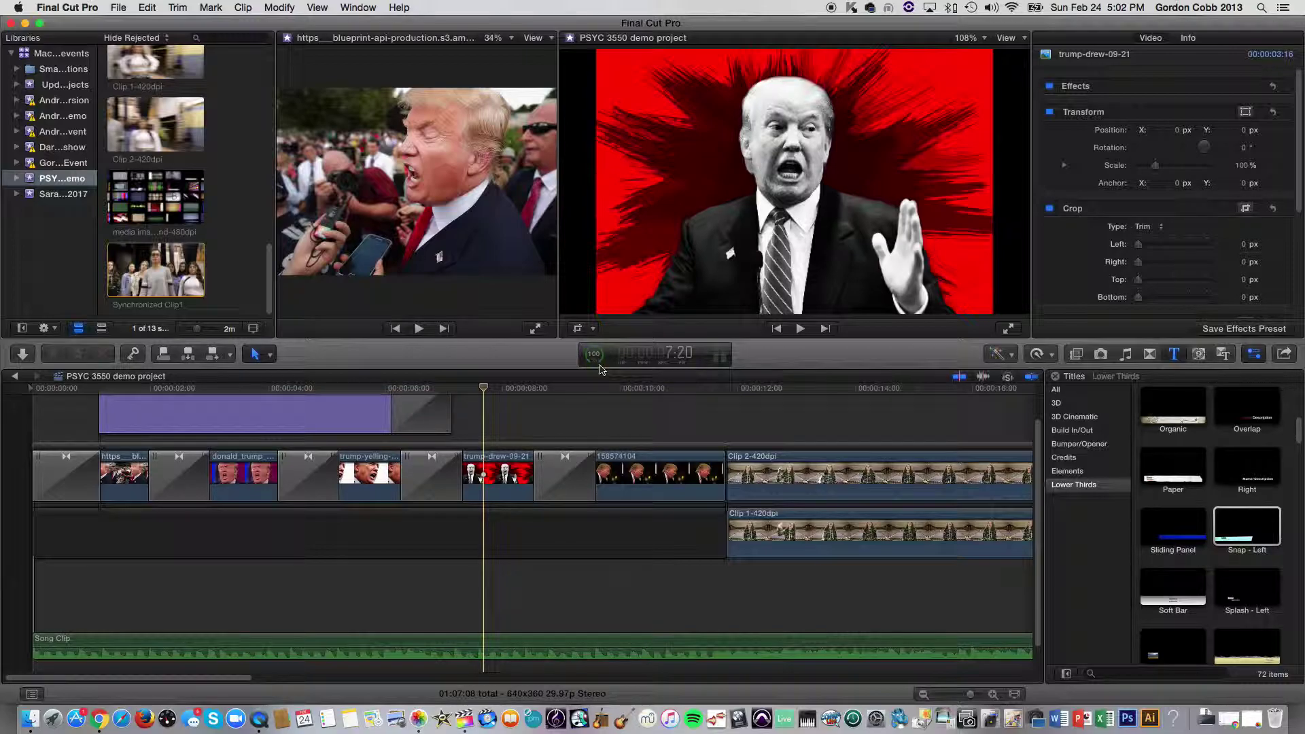
pyautogui.press('space')
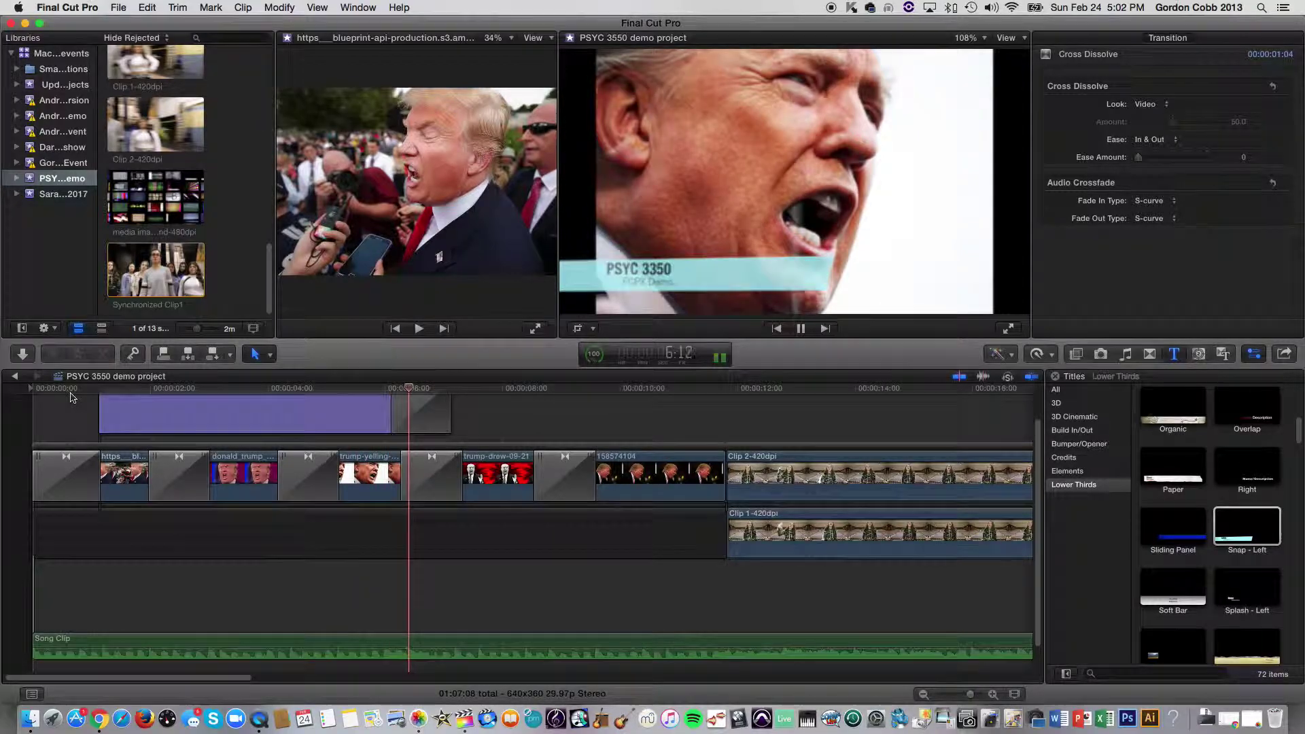
pyautogui.press('space')
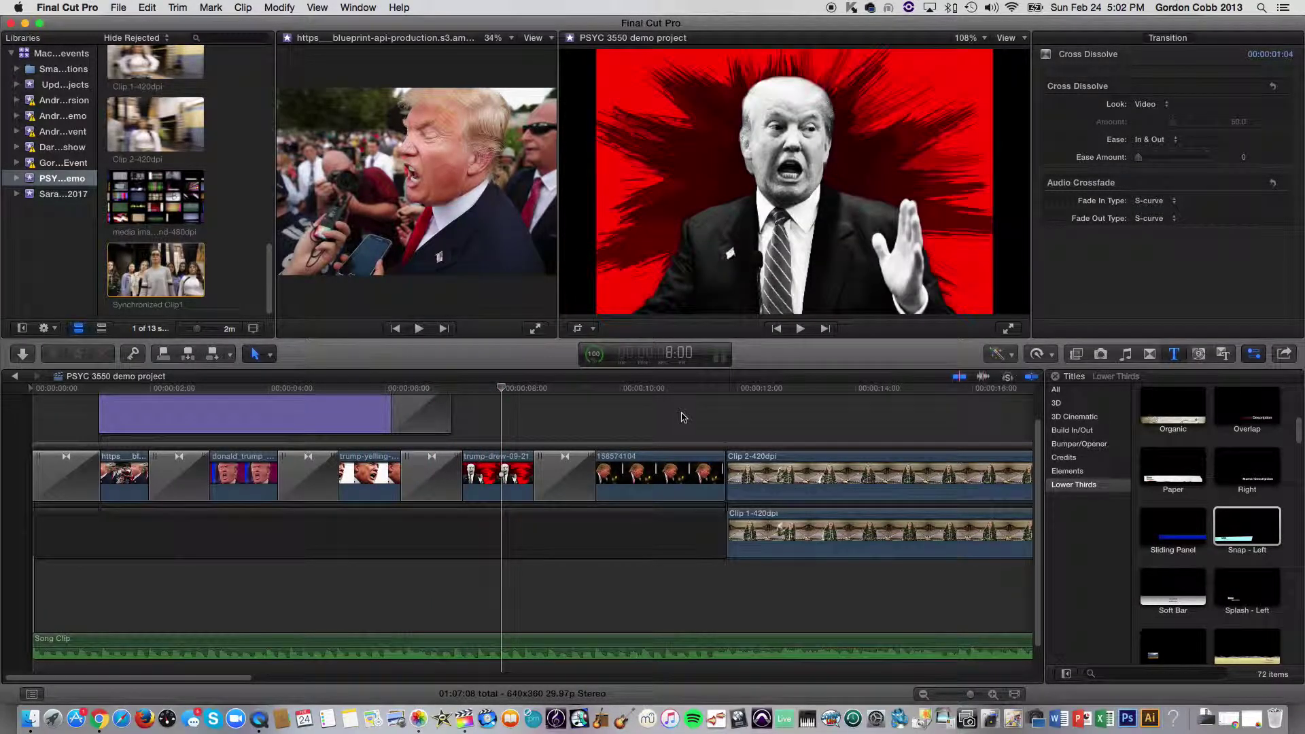
# Find the Basic Title among all titles and place it directly after the end of Clip 1-420dpi
pyautogui.moveTo(257, 680); pyautogui.dragTo(818, 709)
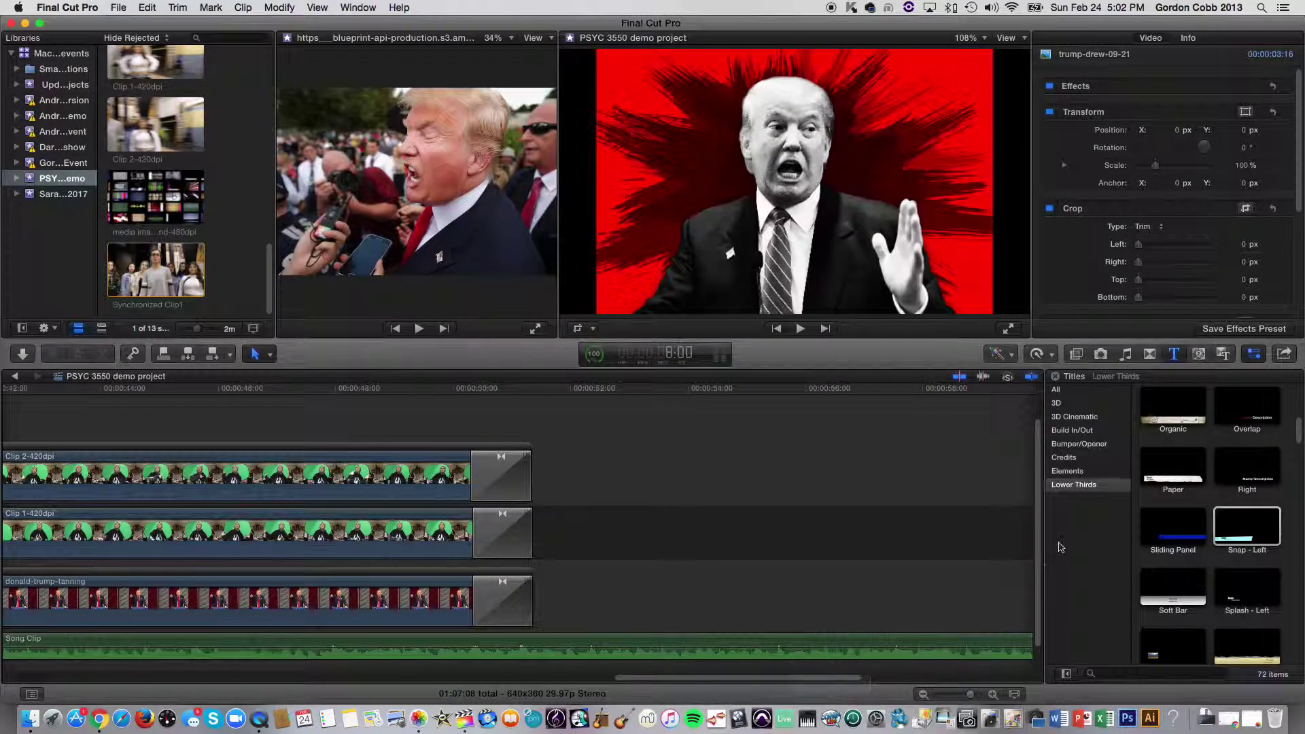
pyautogui.click(1057, 390)
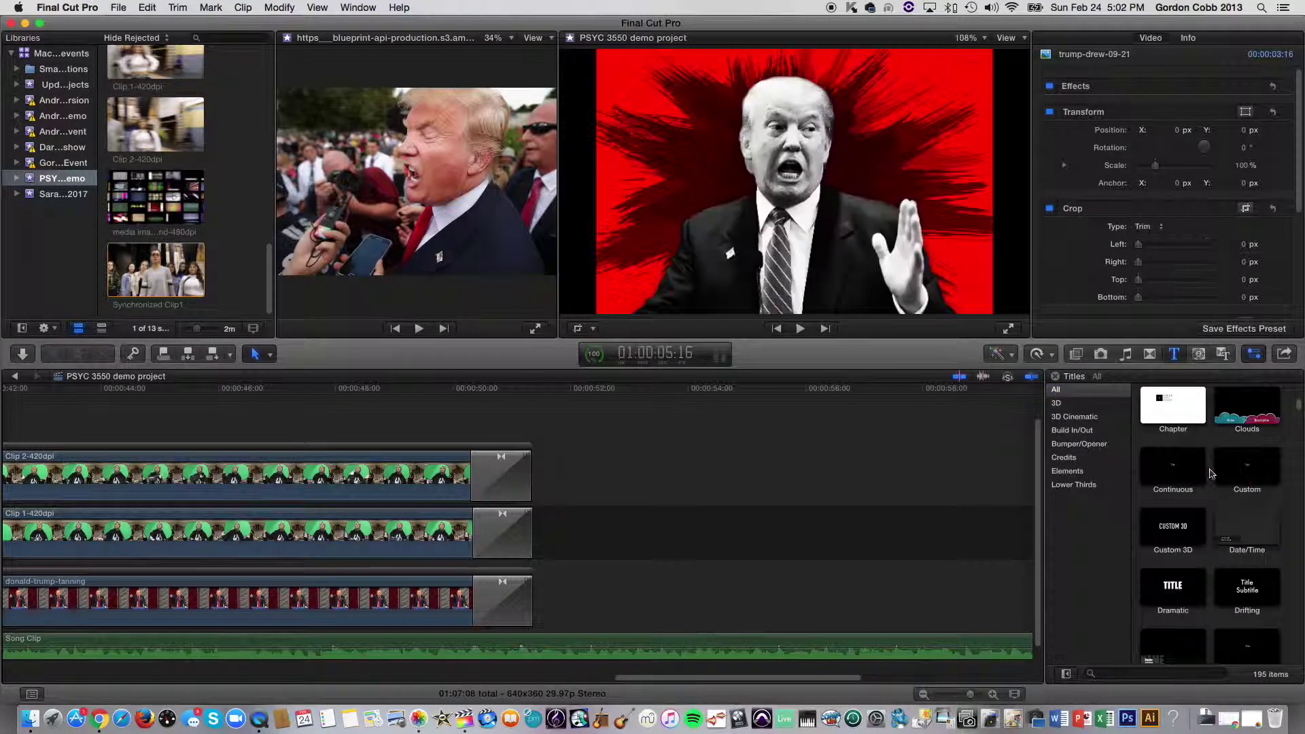
pyautogui.scroll(5, 1209, 475)
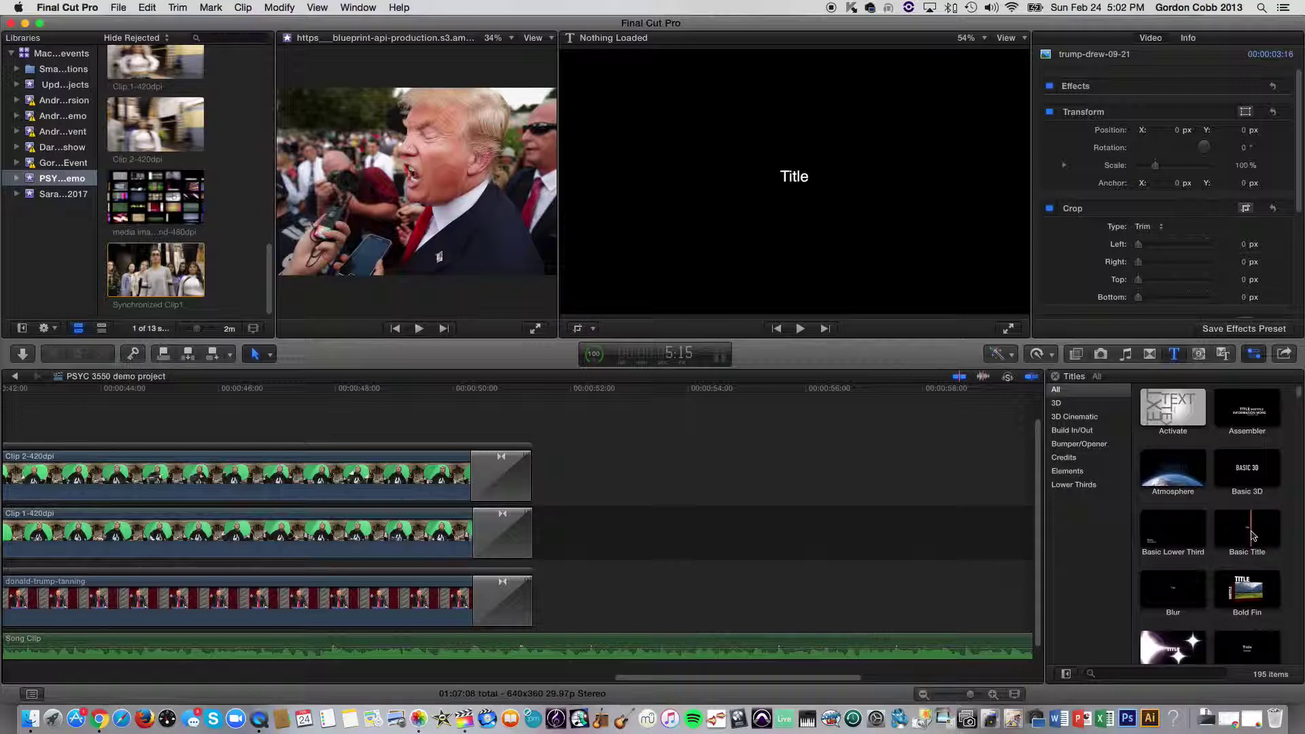
pyautogui.click(1250, 534)
pyautogui.moveTo(1252, 537); pyautogui.dragTo(582, 531)
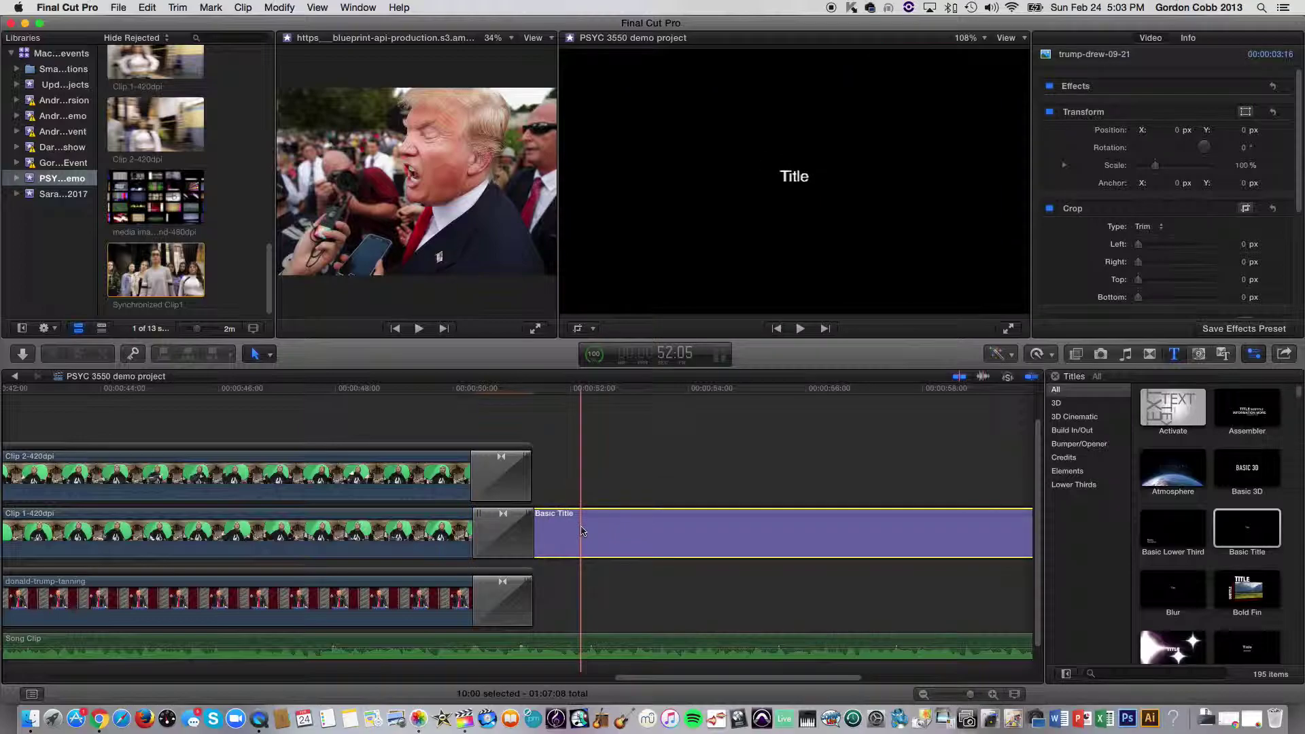
# Replace the Basic Title's text with several lines of random placeholder characters, and delete the title from the timeline
pyautogui.doubleClick(617, 530)
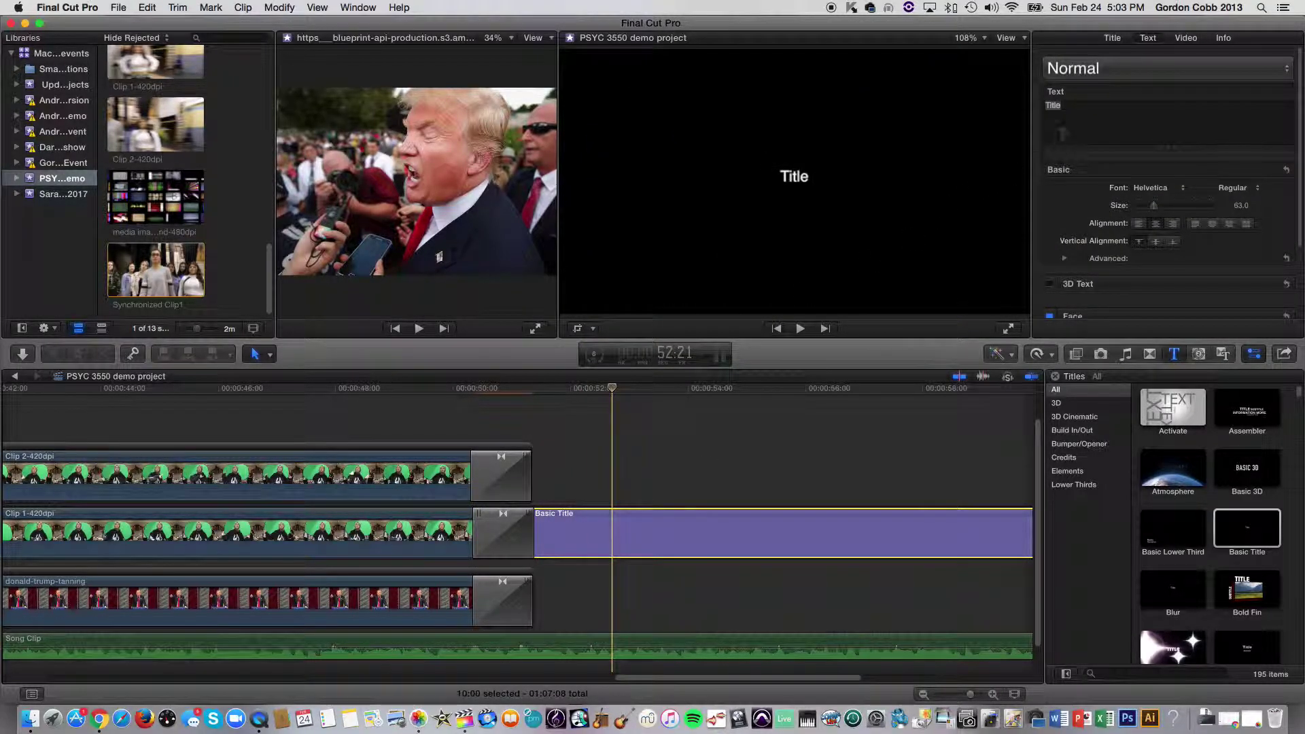
pyautogui.moveTo(1071, 105); pyautogui.dragTo(1036, 109)
pyautogui.write(';alsk')
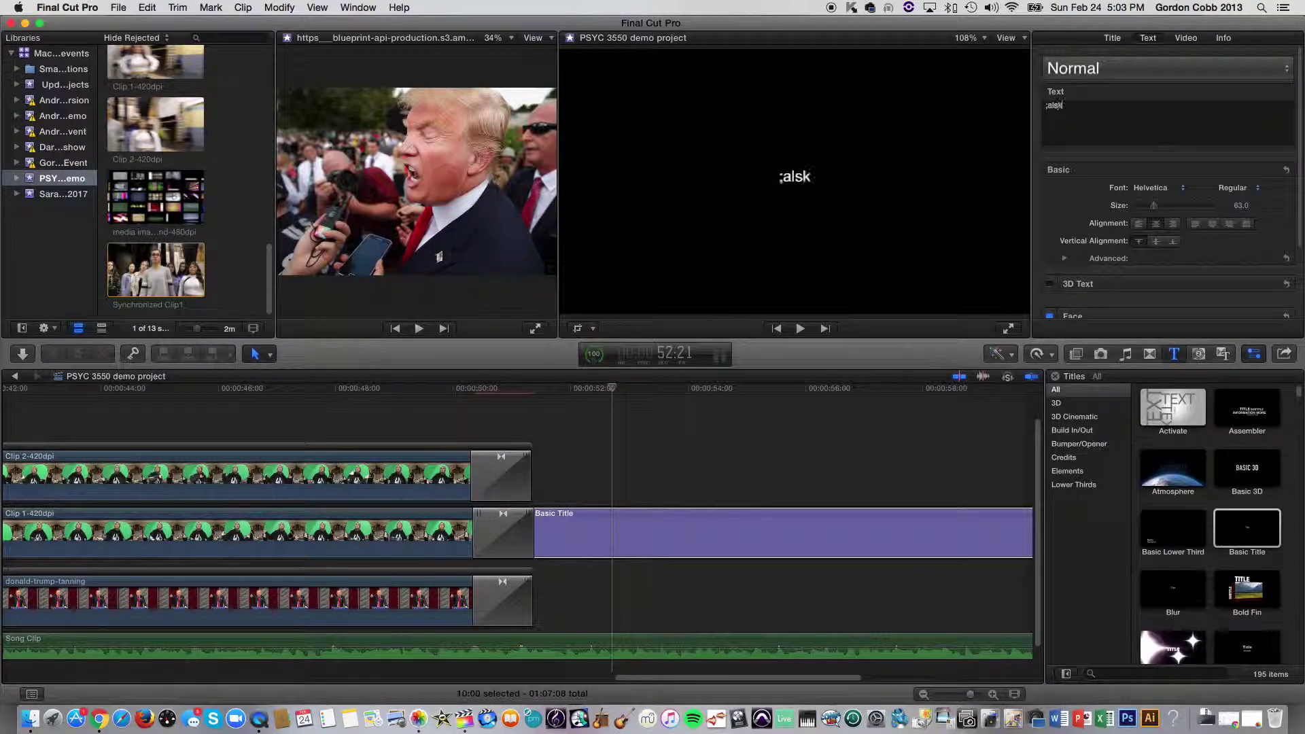
pyautogui.write('dfja;sdlfjasd;lfkjasd;lfka')
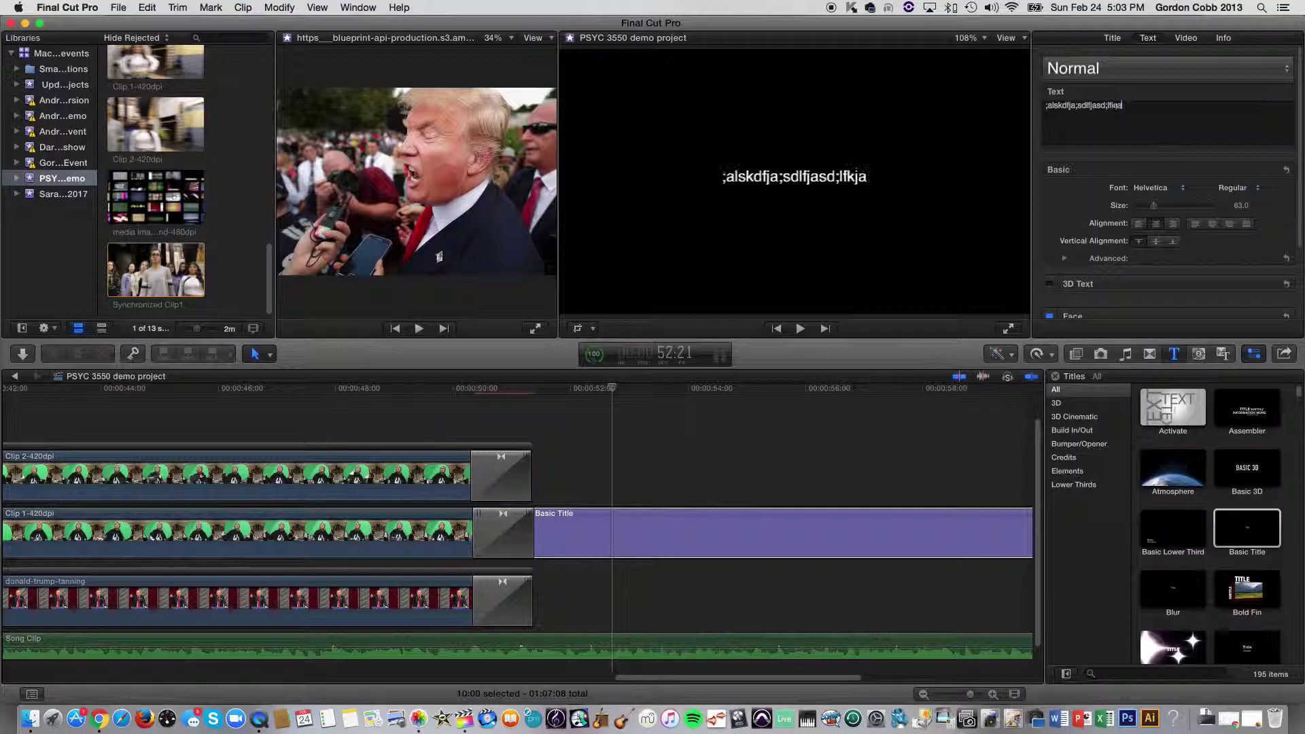
pyautogui.press('Return')
pyautogui.write("['asdkfjas")
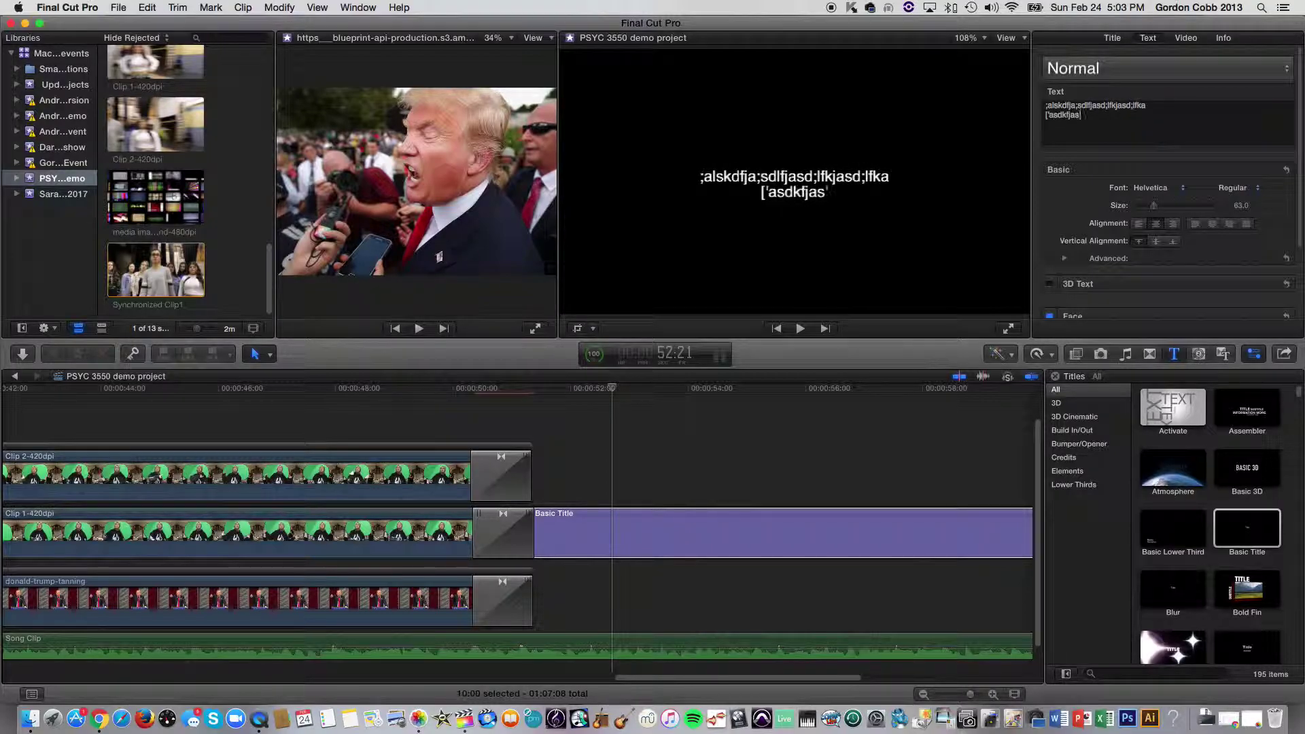
pyautogui.write("'dl;kfjasd';lfjka';ldsa")
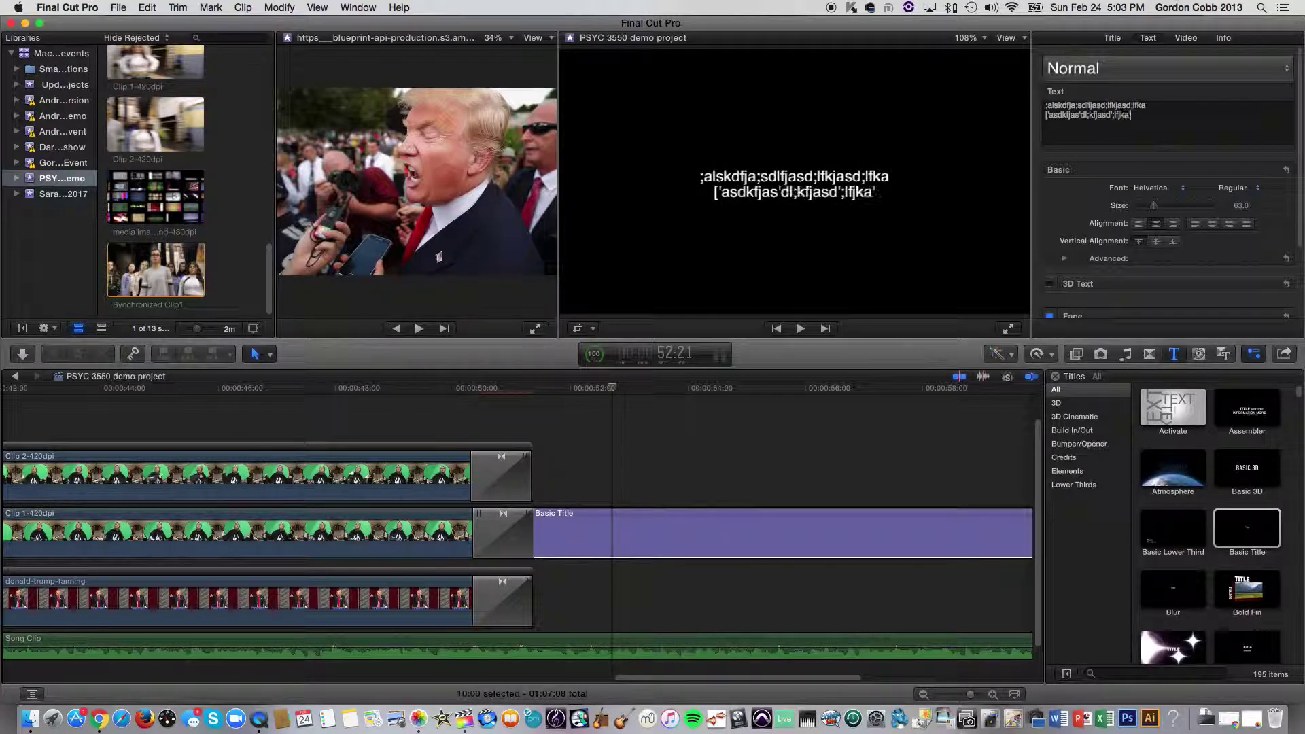
pyautogui.press('Return')
pyautogui.write(';alskdjf;laksdjf;l')
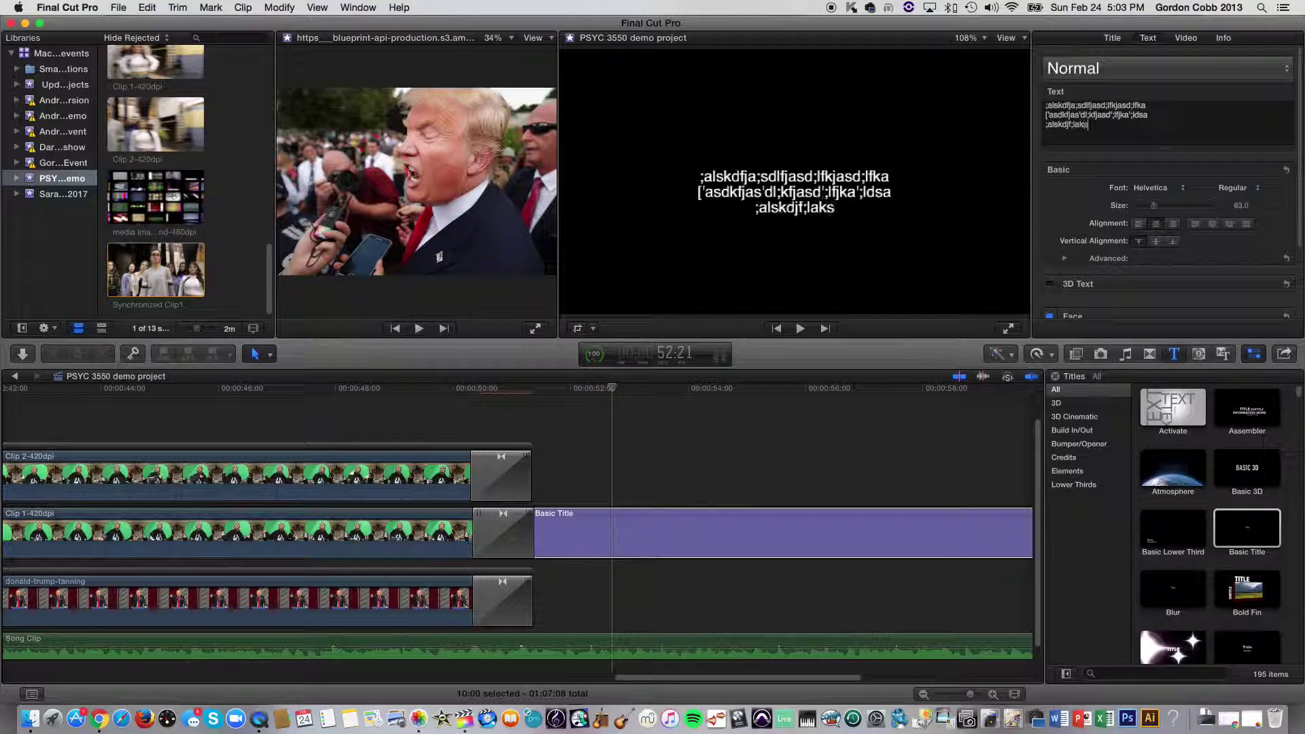
pyautogui.press('Return')
pyautogui.press('Return')
pyautogui.write('as;lkfdja;lsdkjfa;lsdkfj;lkjsdf')
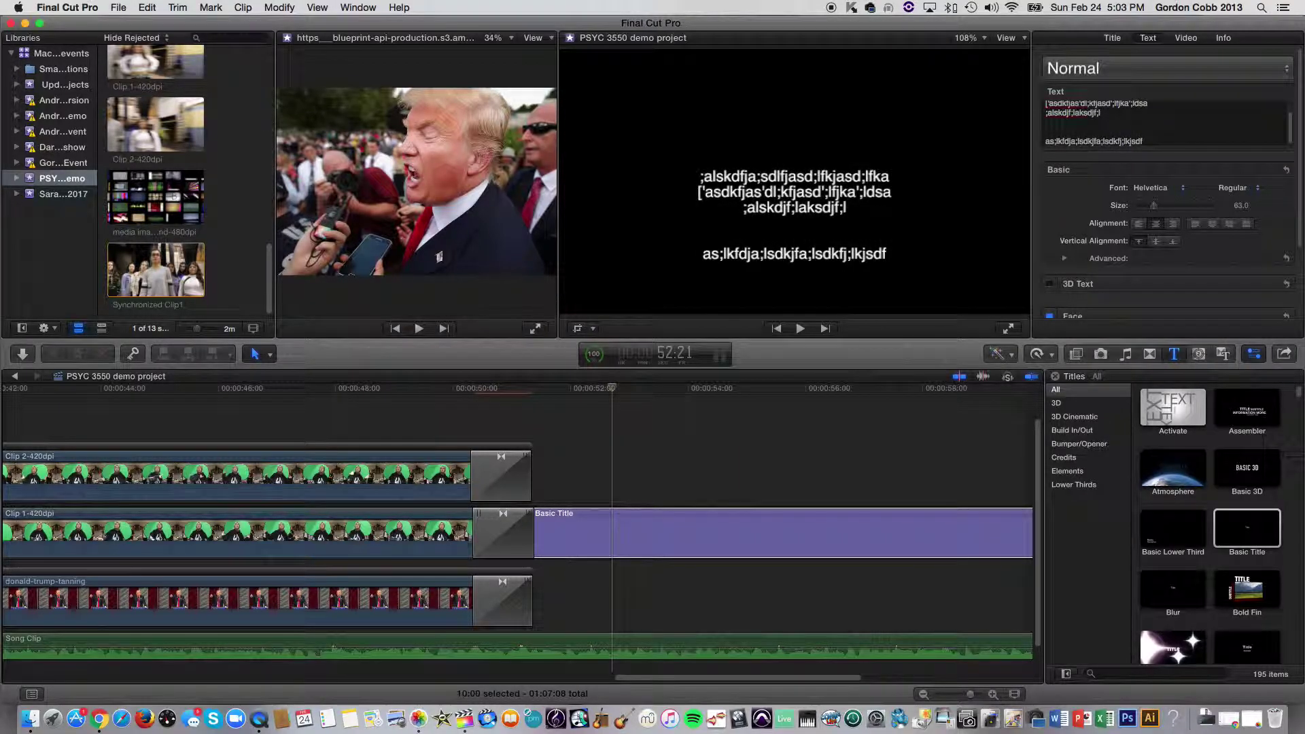
pyautogui.click(759, 539)
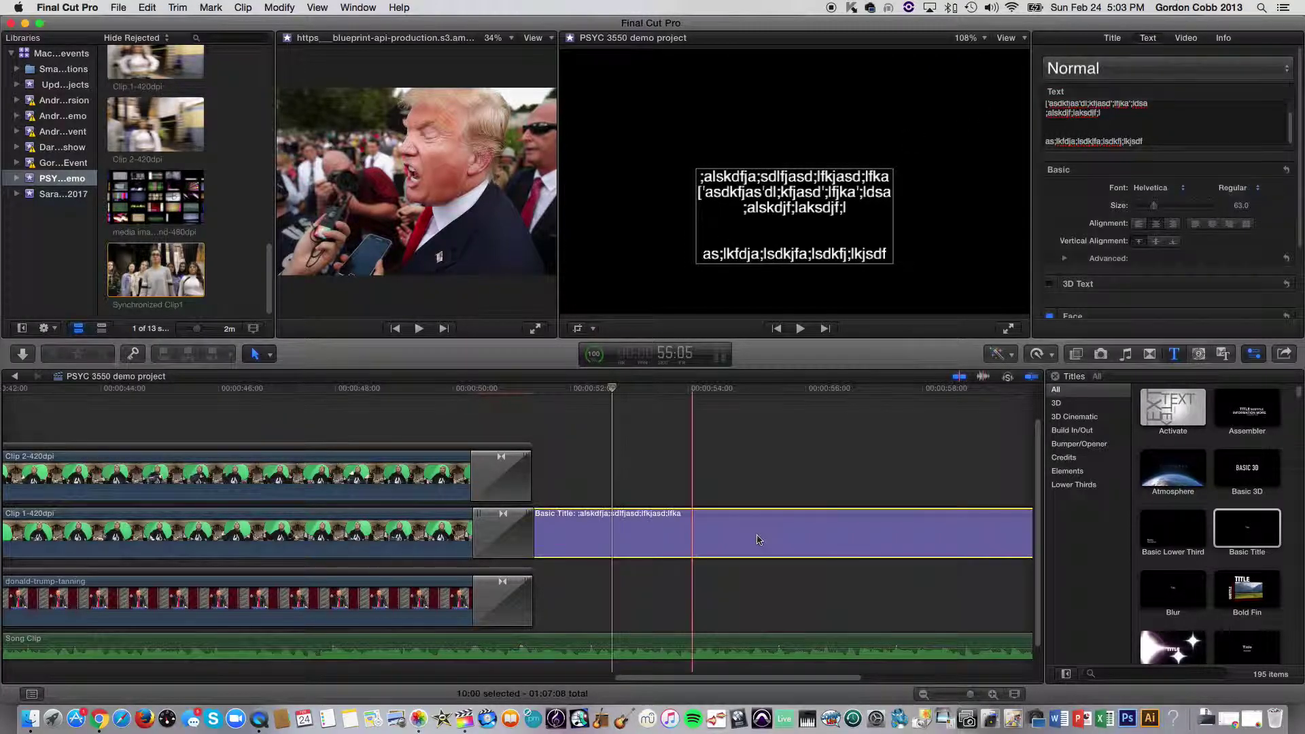
pyautogui.press('Delete')
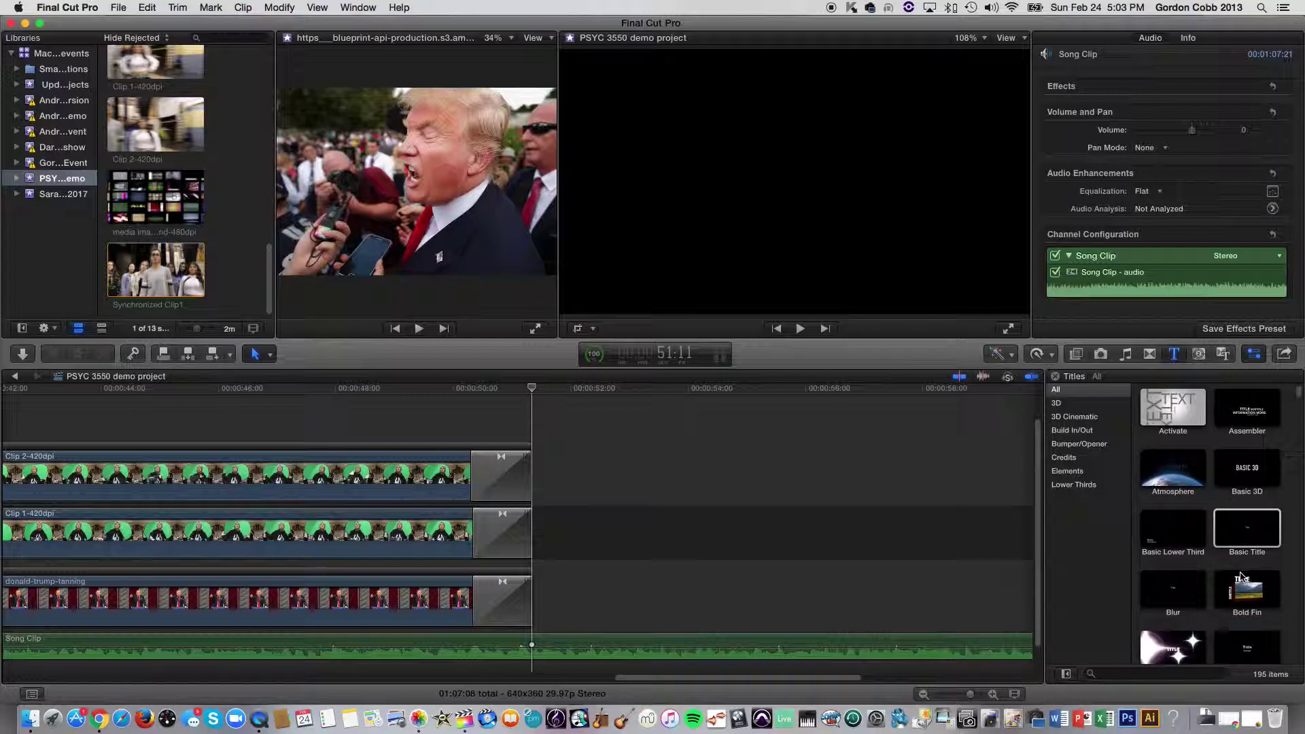
# Place the Scrolling title from the Credits category directly after the end of Clip 1-420dpi, starting at 51:11
pyautogui.click(1090, 432)
pyautogui.click(1071, 459)
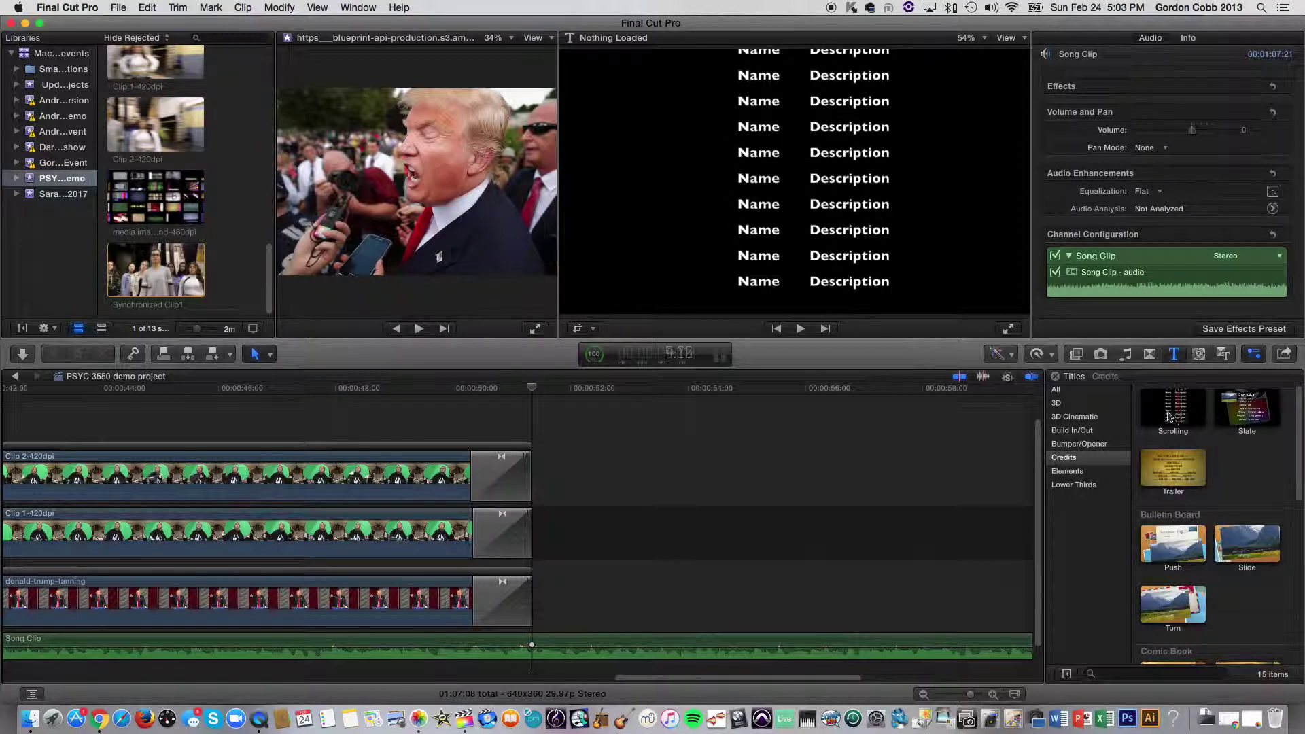
pyautogui.click(1172, 414)
pyautogui.moveTo(1171, 414); pyautogui.dragTo(599, 542)
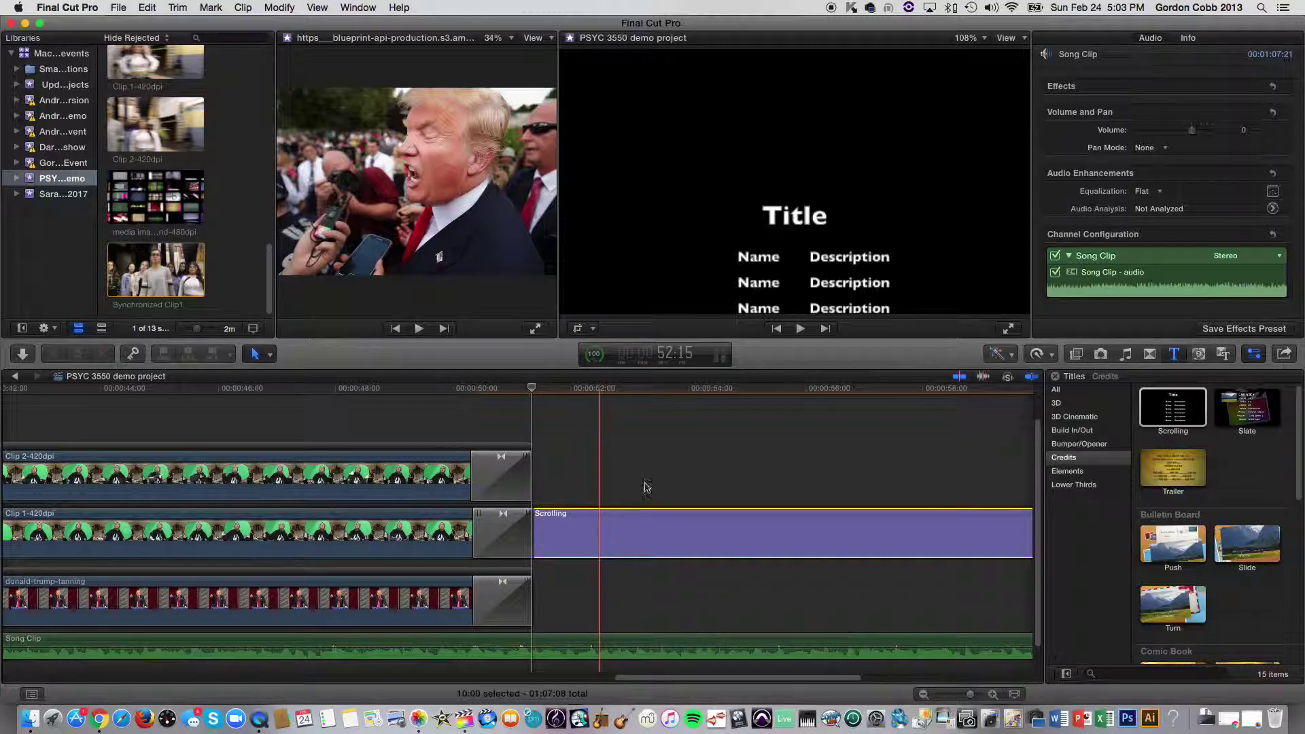
# Examine the Scrolling title's name and description lines, and scrub through the rolling credits up to 55:20
pyautogui.scroll(-3, 1152, 129)
pyautogui.scroll(-2, 1152, 129)
pyautogui.scroll(5, 1152, 131)
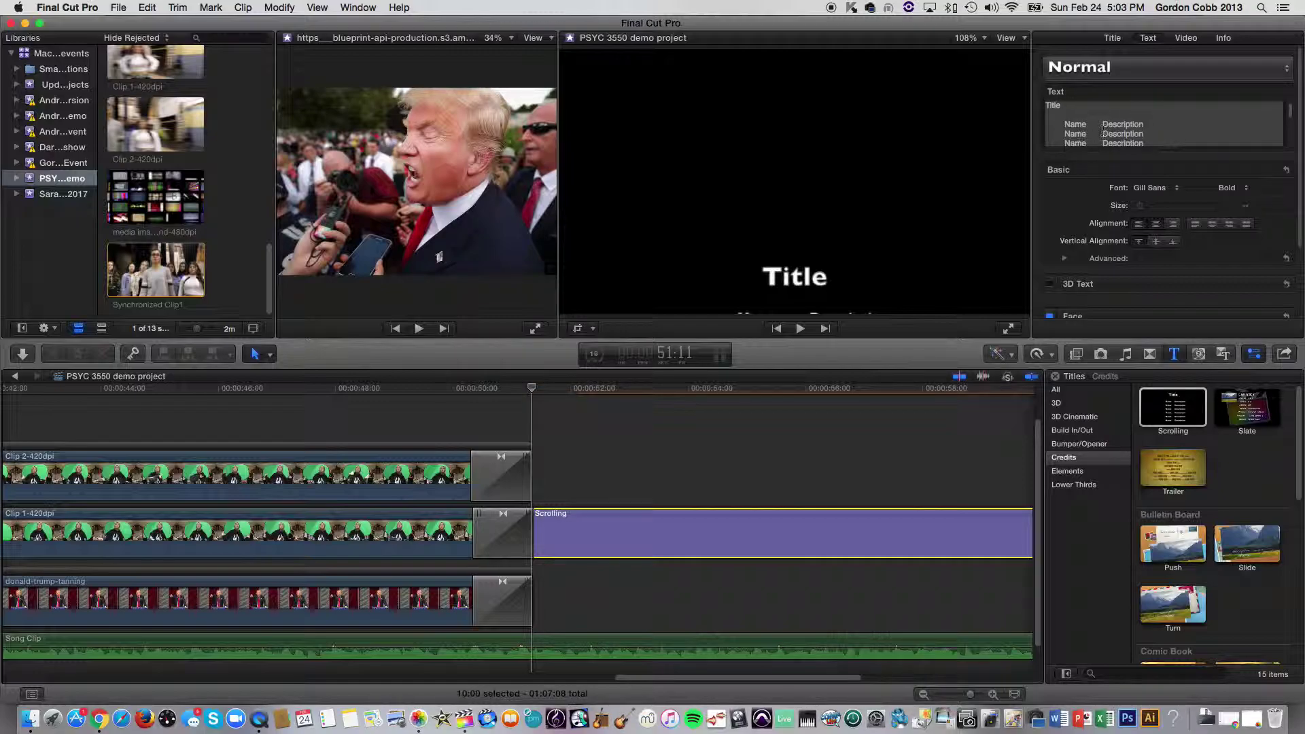
pyautogui.scroll(-1, 1125, 125)
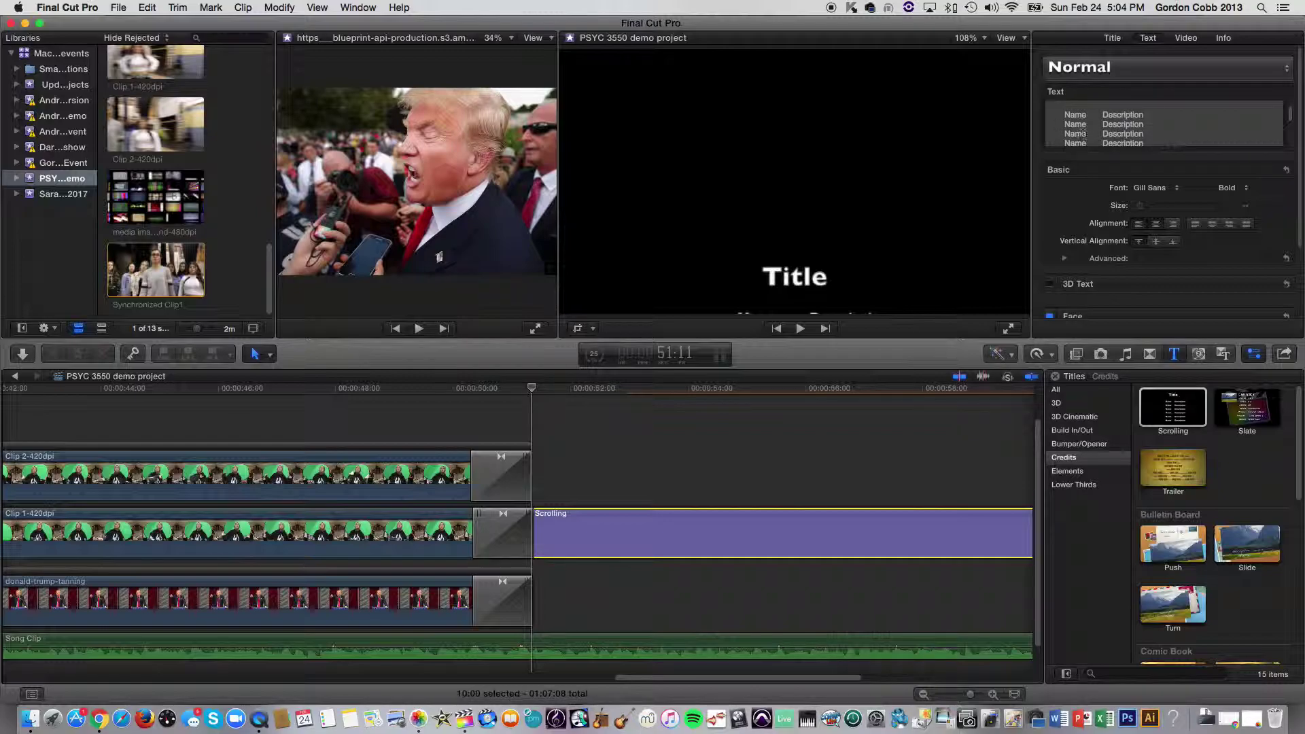
pyautogui.scroll(-1, 1070, 134)
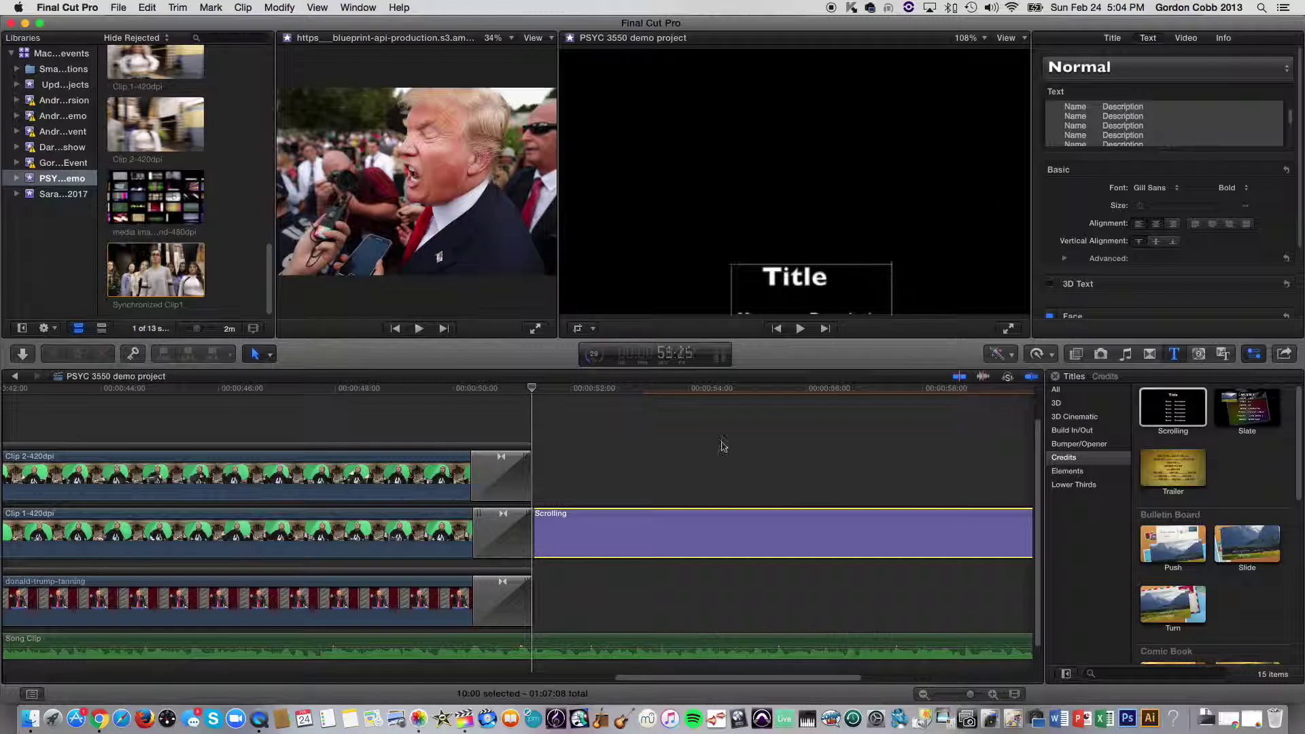
pyautogui.click(543, 389)
pyautogui.moveTo(543, 389); pyautogui.dragTo(785, 416)
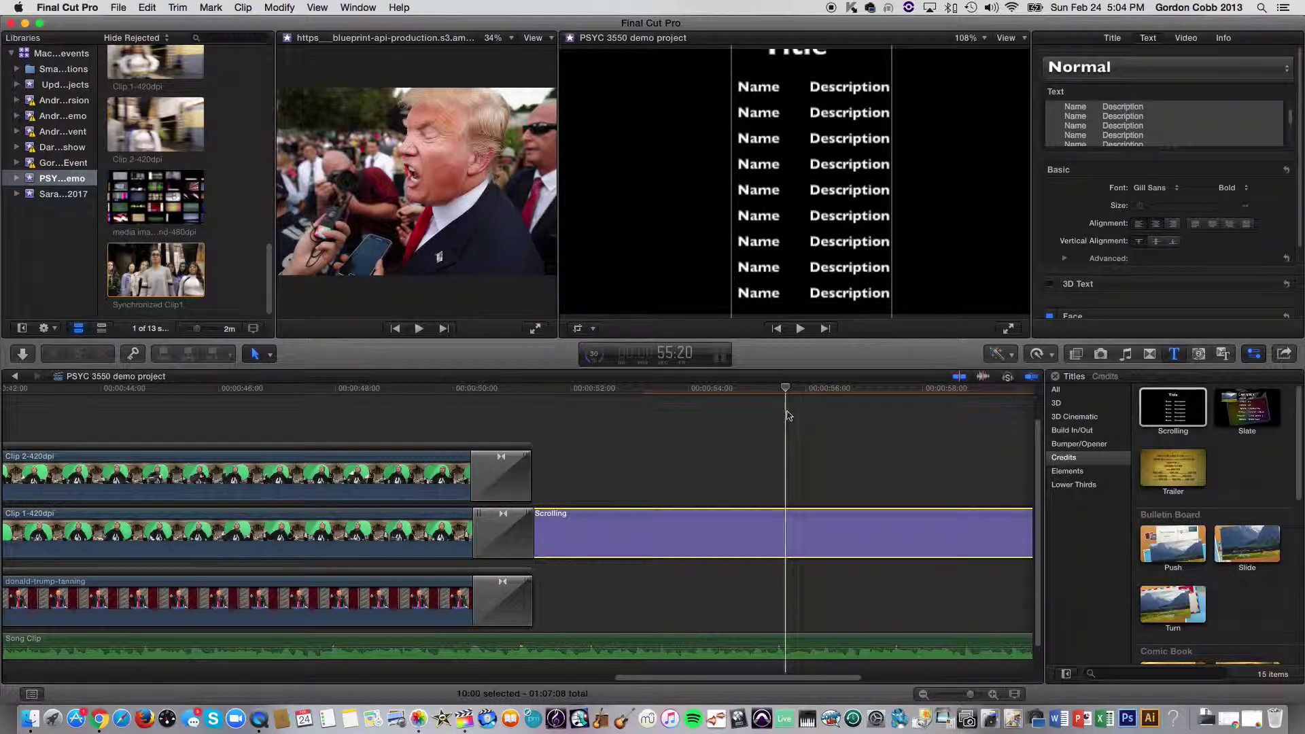
# Place the media images background-480dpi clip above the Scrolling title, starting at 54:03
pyautogui.scroll(8, 190, 210)
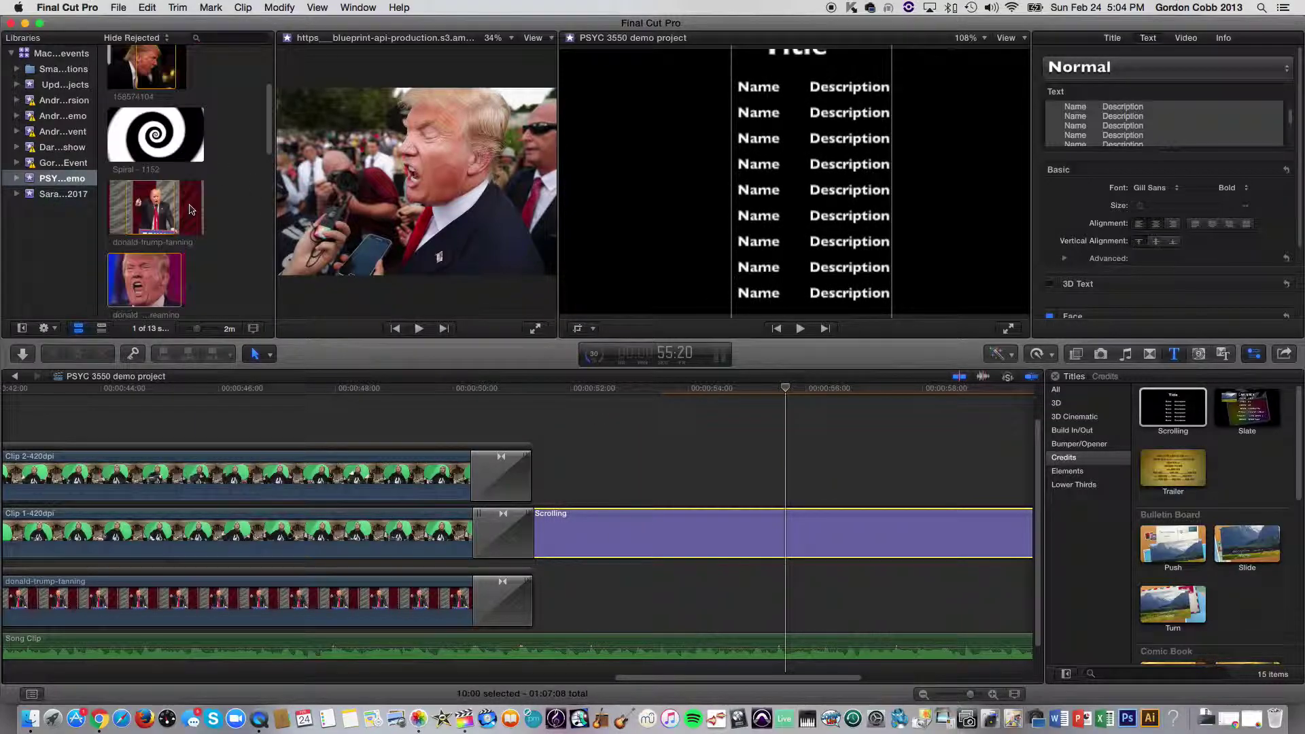
pyautogui.click(190, 210)
pyautogui.scroll(-5, 191, 210)
pyautogui.scroll(-5, 190, 210)
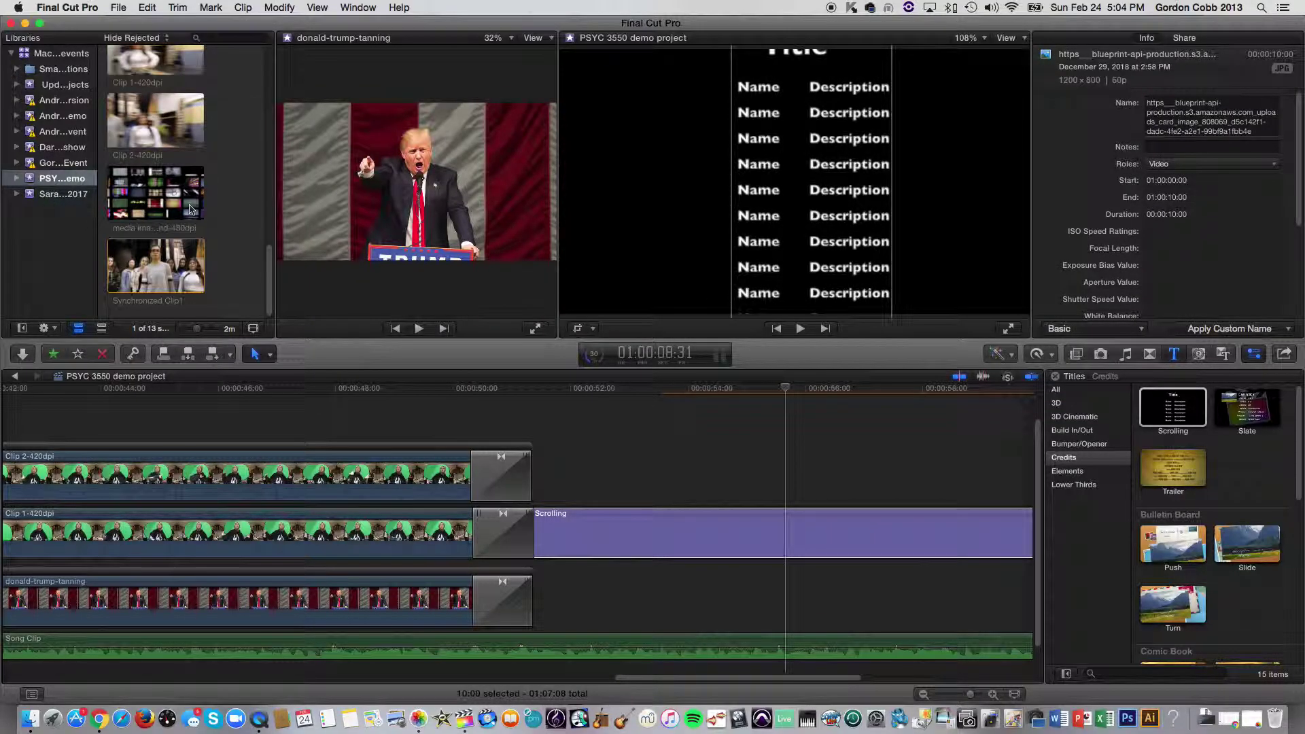
pyautogui.click(161, 196)
pyautogui.moveTo(156, 195); pyautogui.dragTo(694, 448)
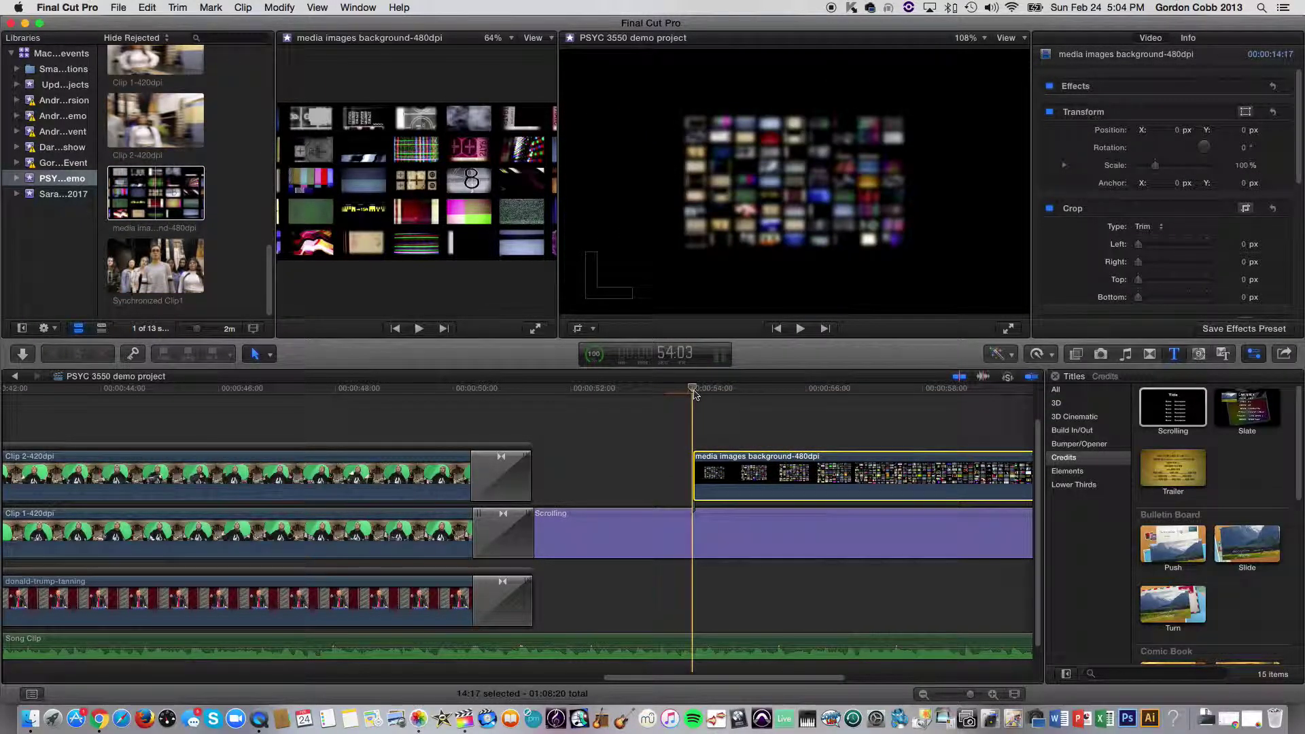
# Scale the media images background-480dpi clip to about 37% and move it beside the credits, to about X 247 px, Y -6 px
pyautogui.click(596, 330)
pyautogui.click(629, 347)
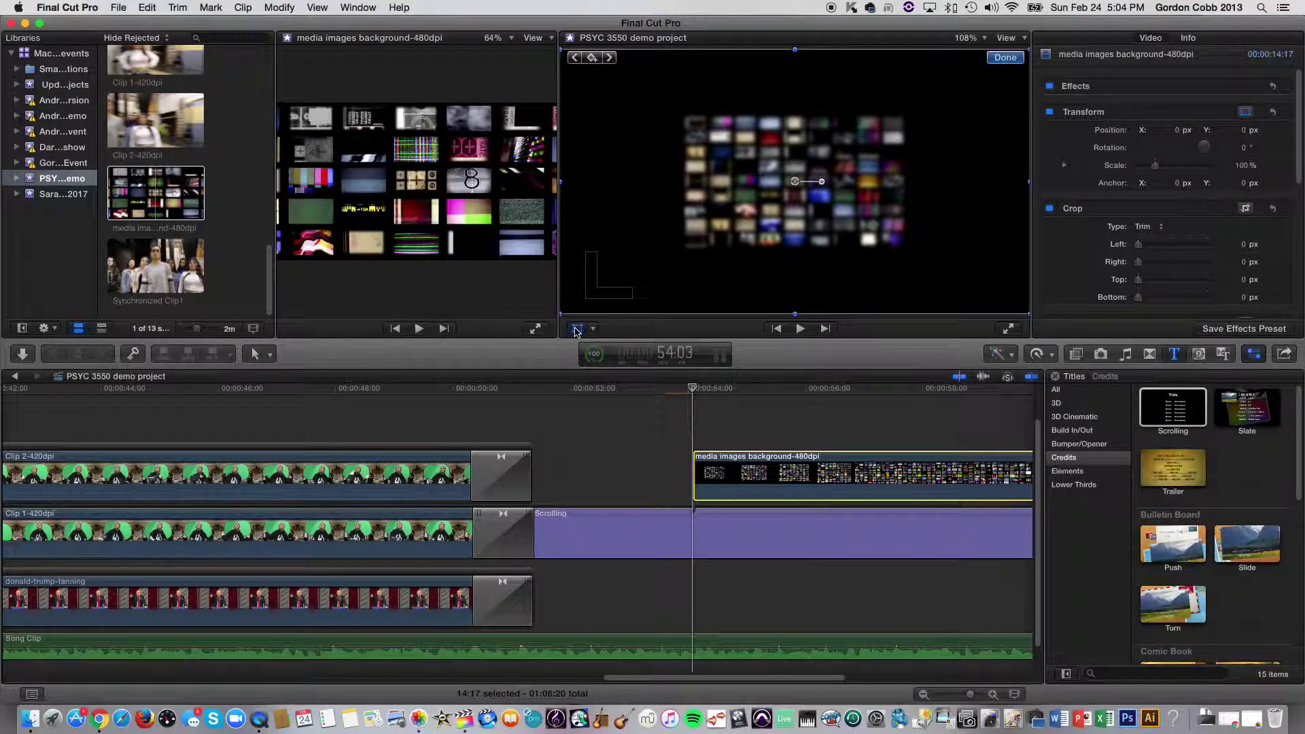
pyautogui.moveTo(561, 313); pyautogui.dragTo(748, 232)
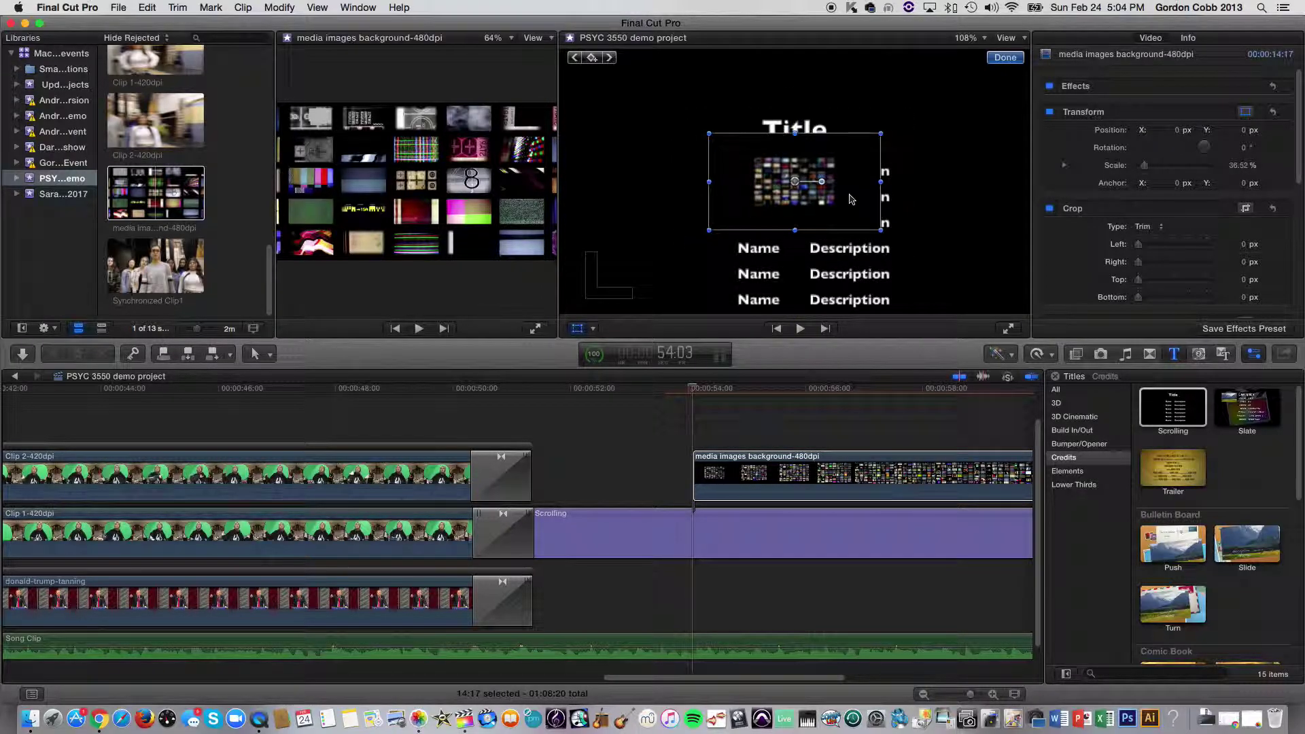
pyautogui.moveTo(860, 202); pyautogui.dragTo(1032, 210)
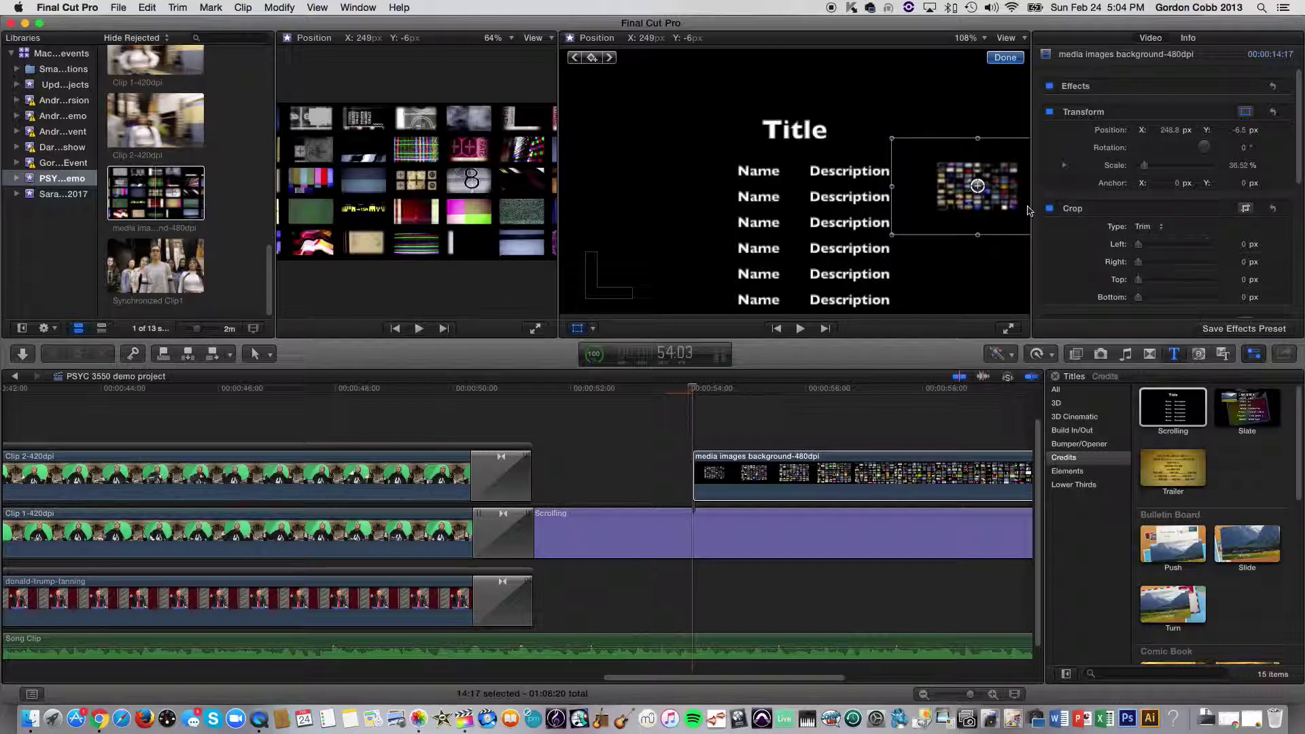
# Shift the Scrolling title's frame away from the inset clip, to about X -108 px, Y -2 px
pyautogui.click(742, 544)
pyautogui.moveTo(685, 198); pyautogui.dragTo(607, 200)
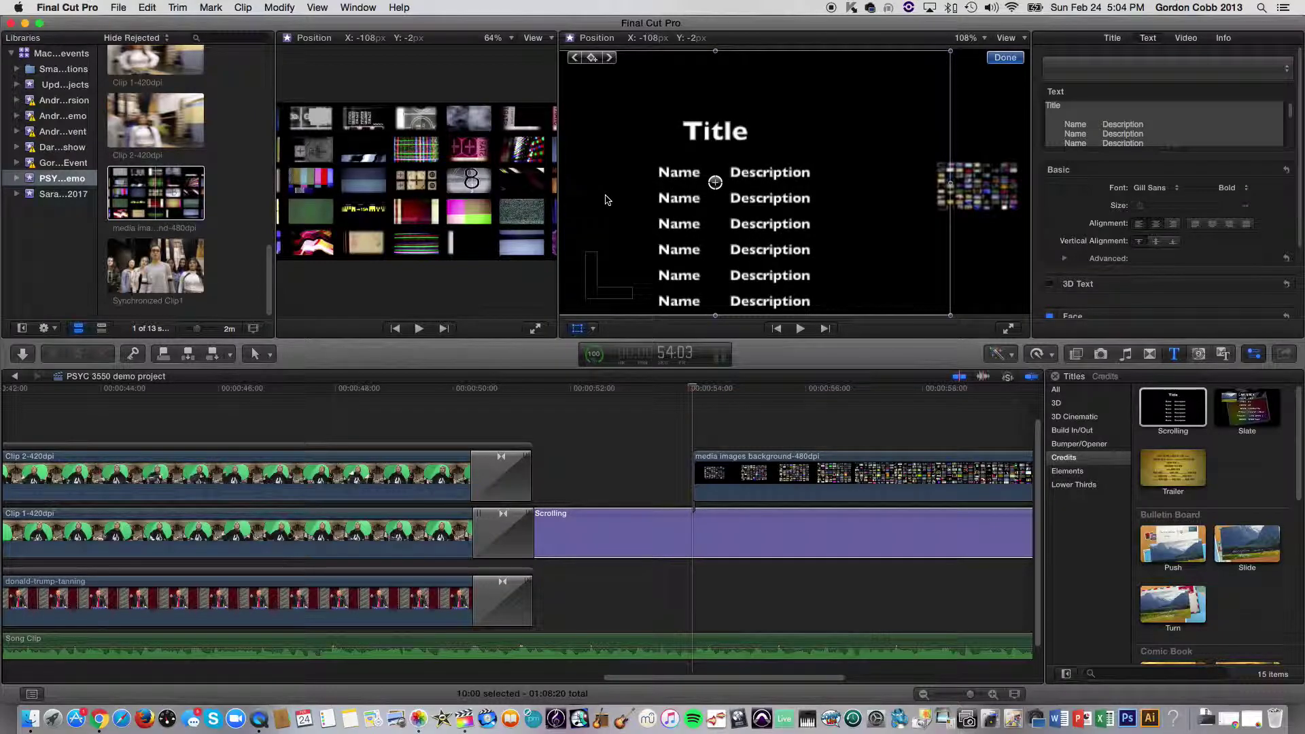
# Reposition the media images background-480dpi inset to about X 190 px, Y -21 px, and enlarge it to about 45%
pyautogui.click(844, 475)
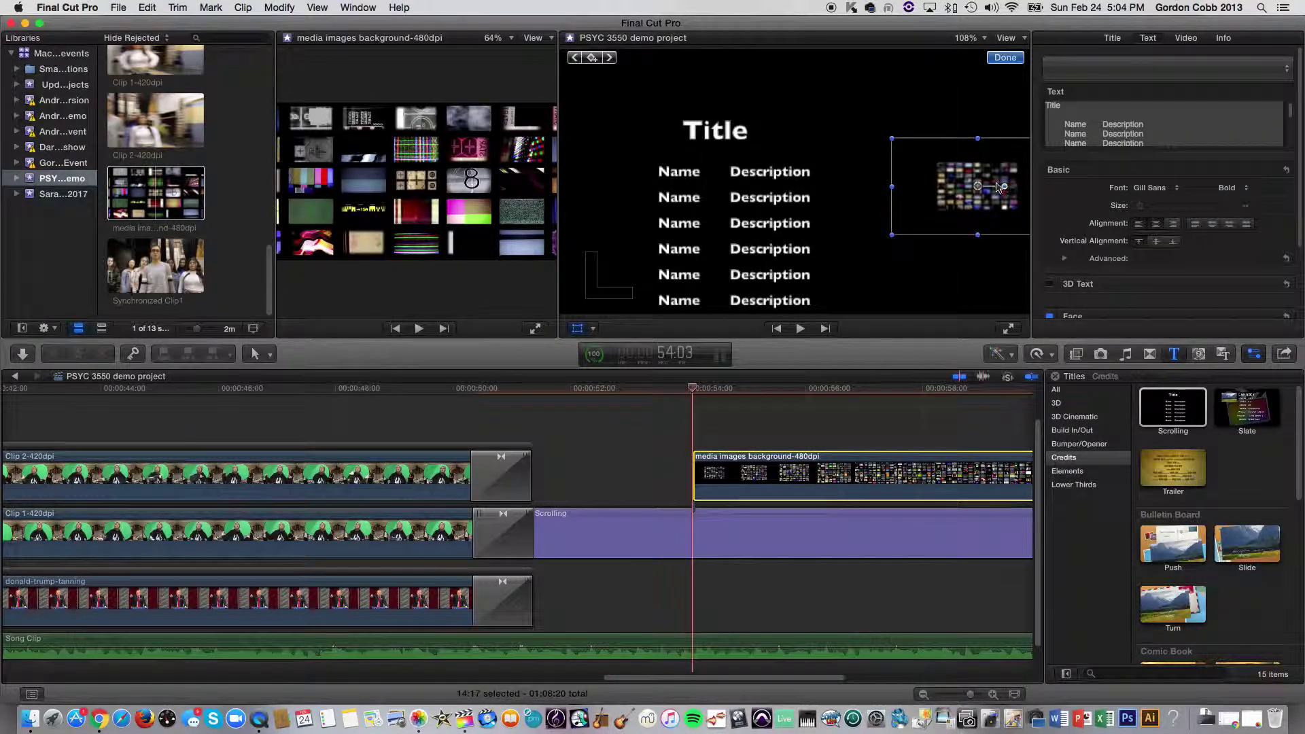
pyautogui.moveTo(1003, 204); pyautogui.dragTo(960, 215)
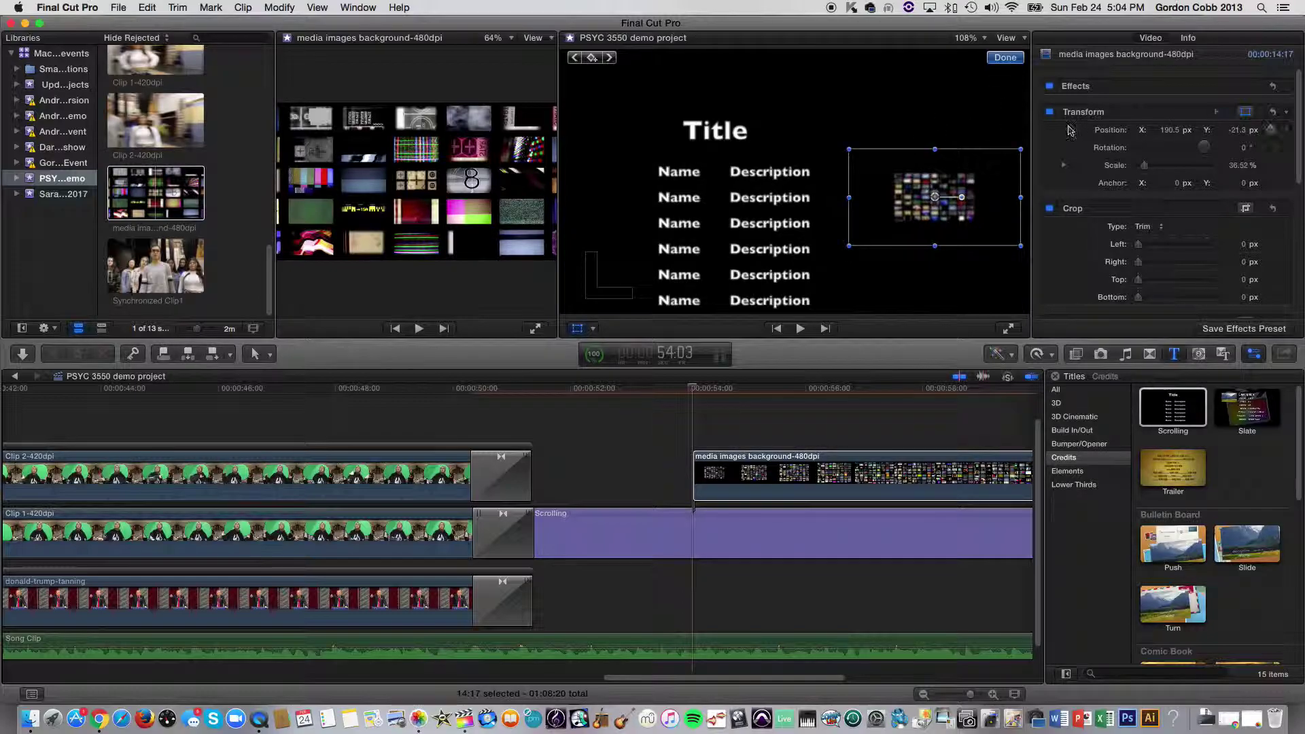
pyautogui.moveTo(1022, 147); pyautogui.dragTo(1029, 136)
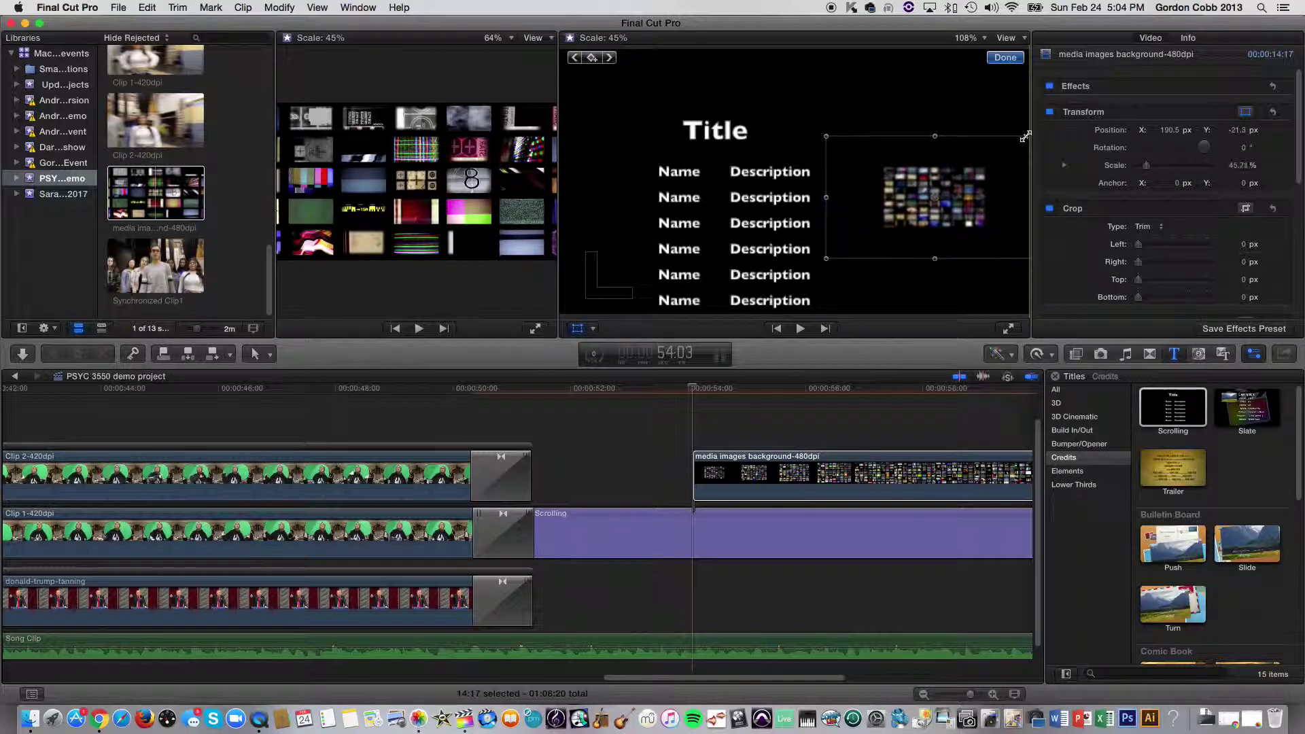
# Finish transforming the inset clip and preview the credits section from 52:28
pyautogui.click(1004, 57)
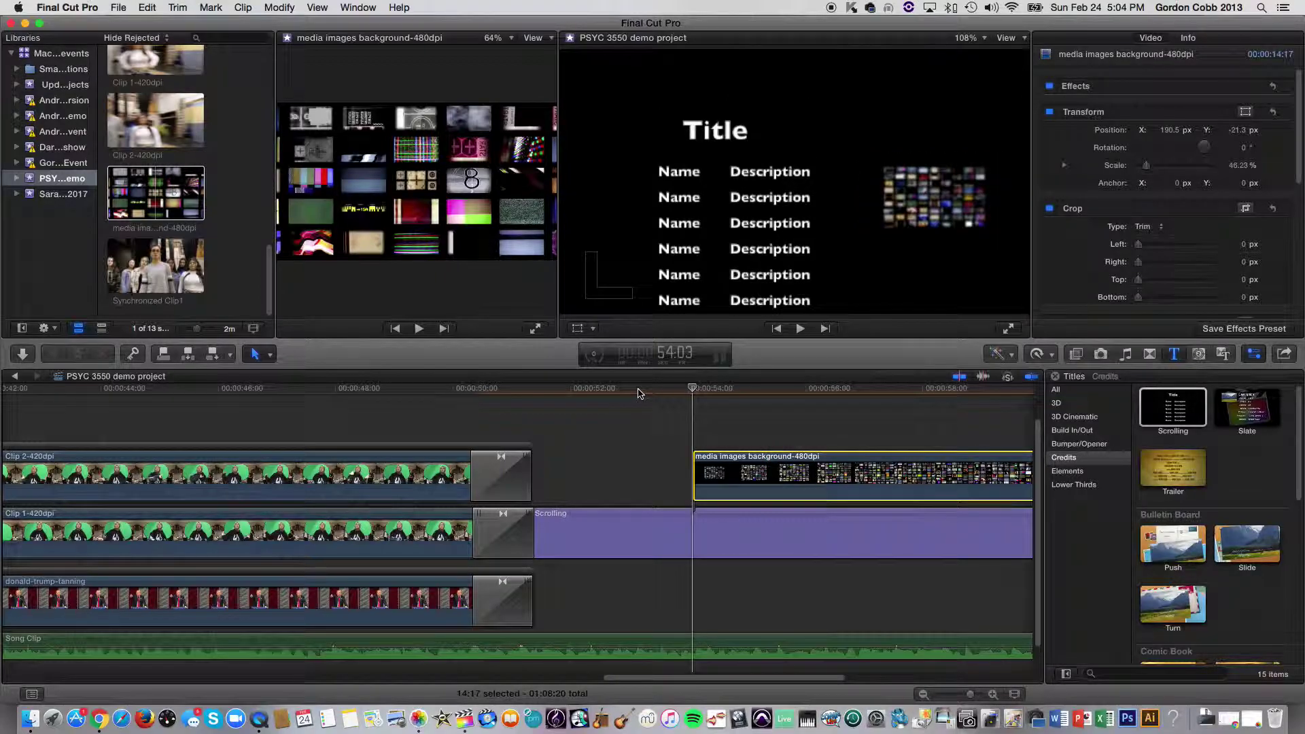
pyautogui.moveTo(608, 396); pyautogui.dragTo(624, 462)
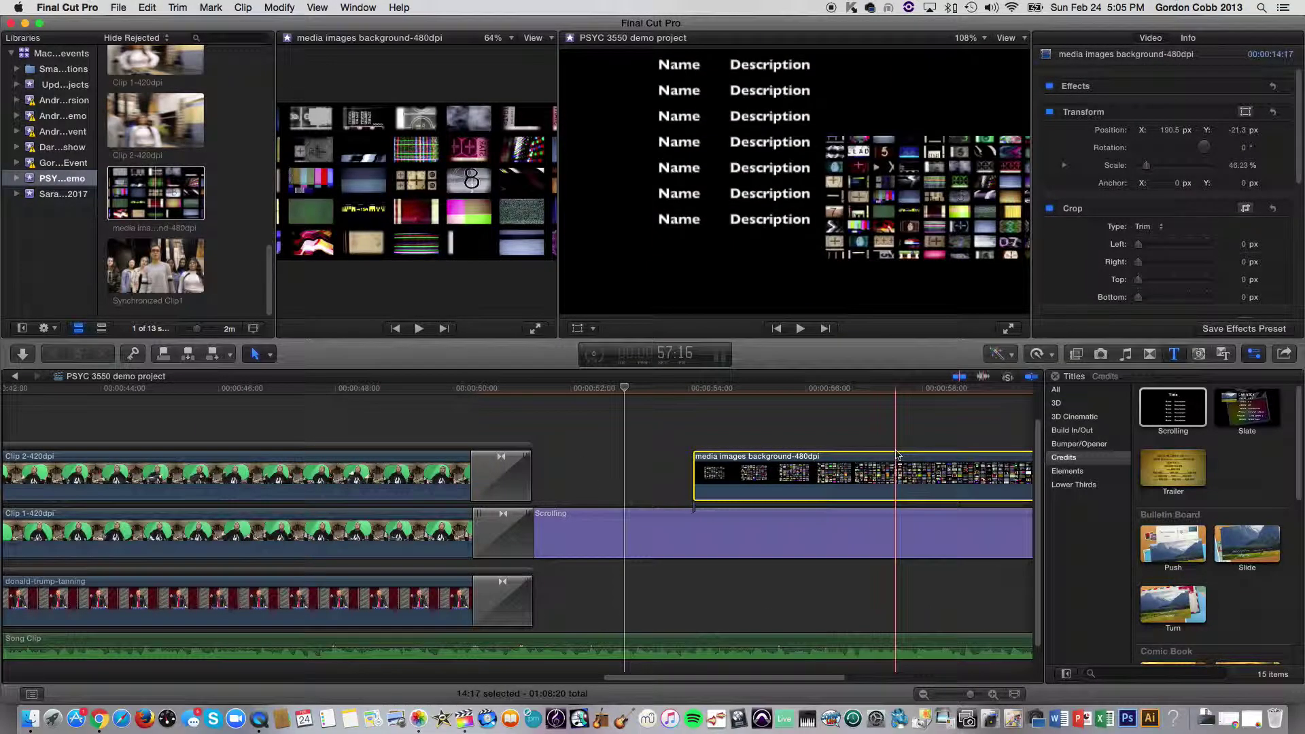
pyautogui.moveTo(810, 678); pyautogui.dragTo(244, 676)
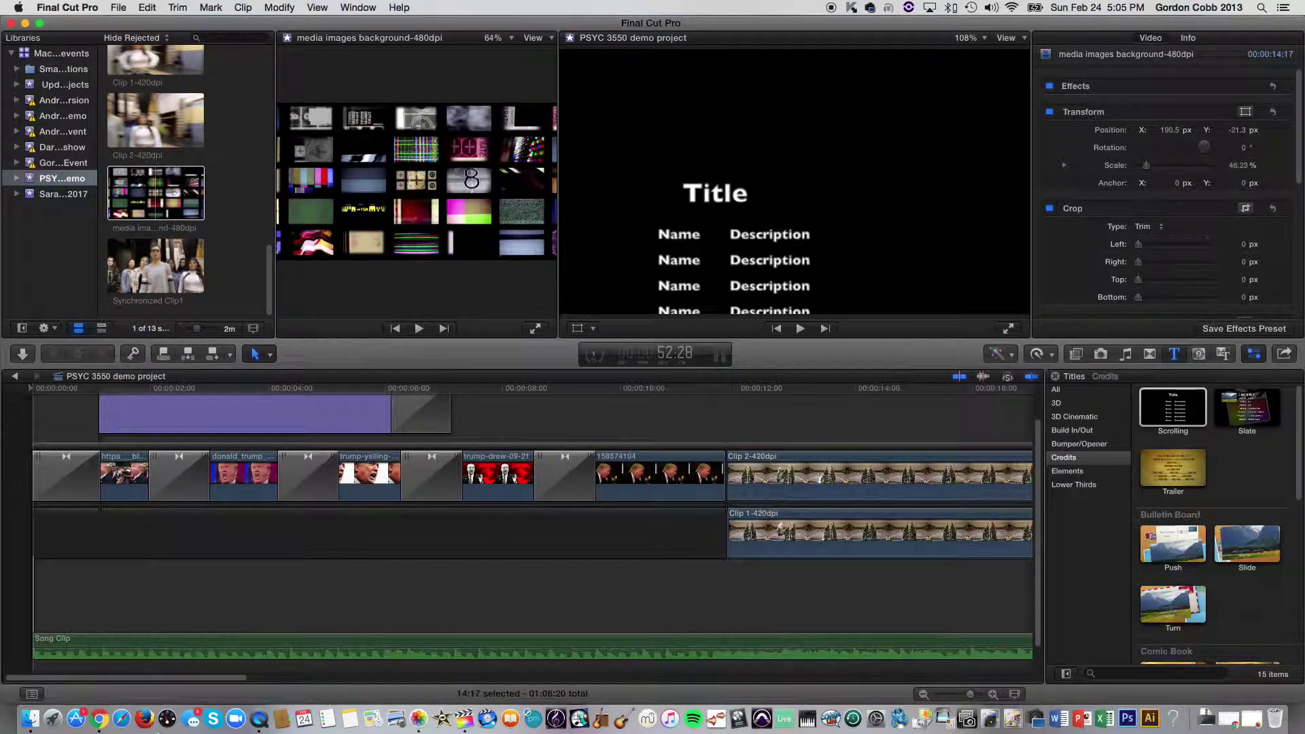
# Export the project as a master file to the Desktop, adding "cut1" to its file name
pyautogui.click(118, 7)
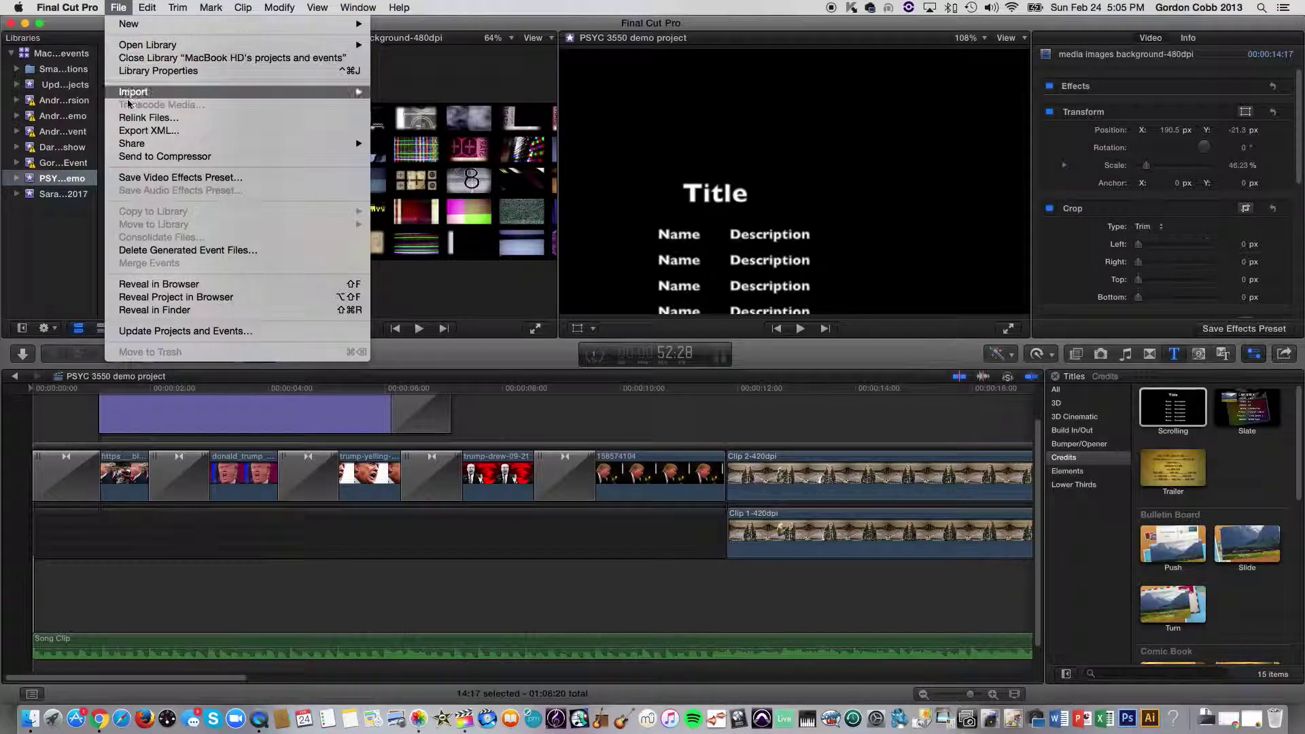
pyautogui.moveTo(139, 145)
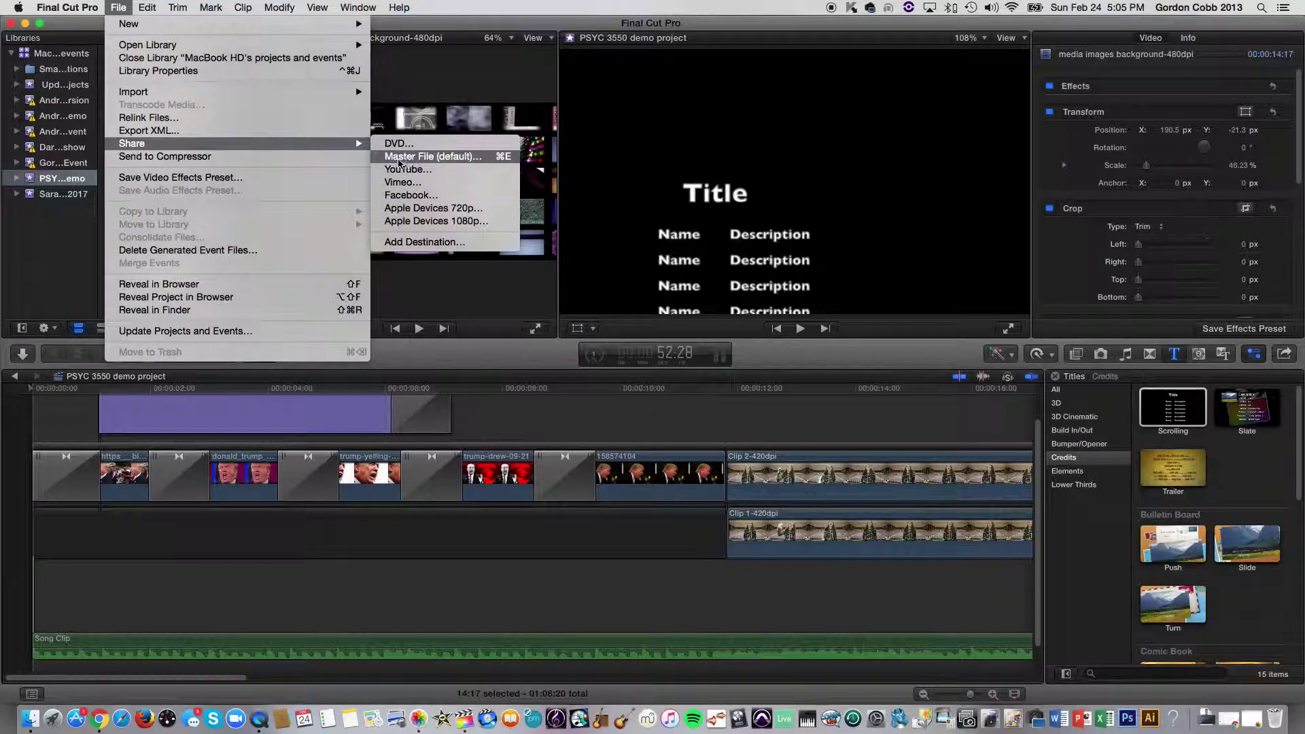
pyautogui.click(504, 157)
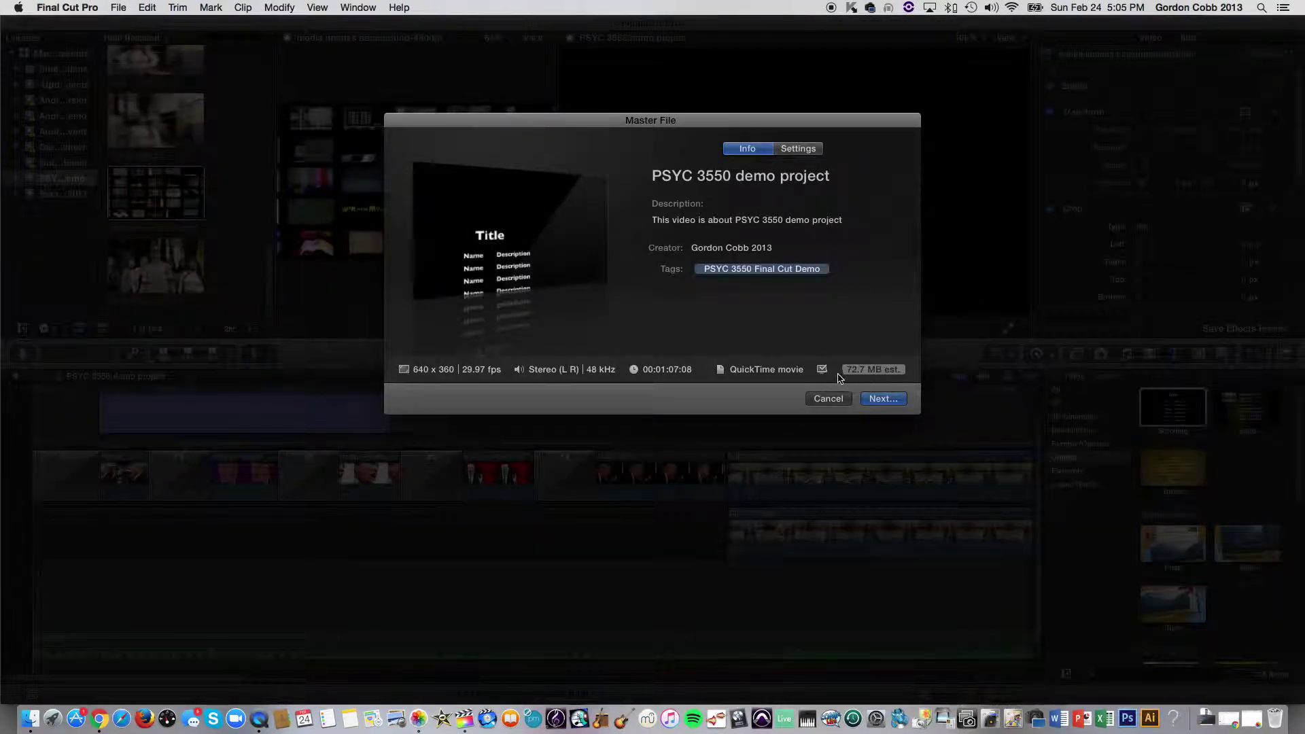
pyautogui.click(890, 400)
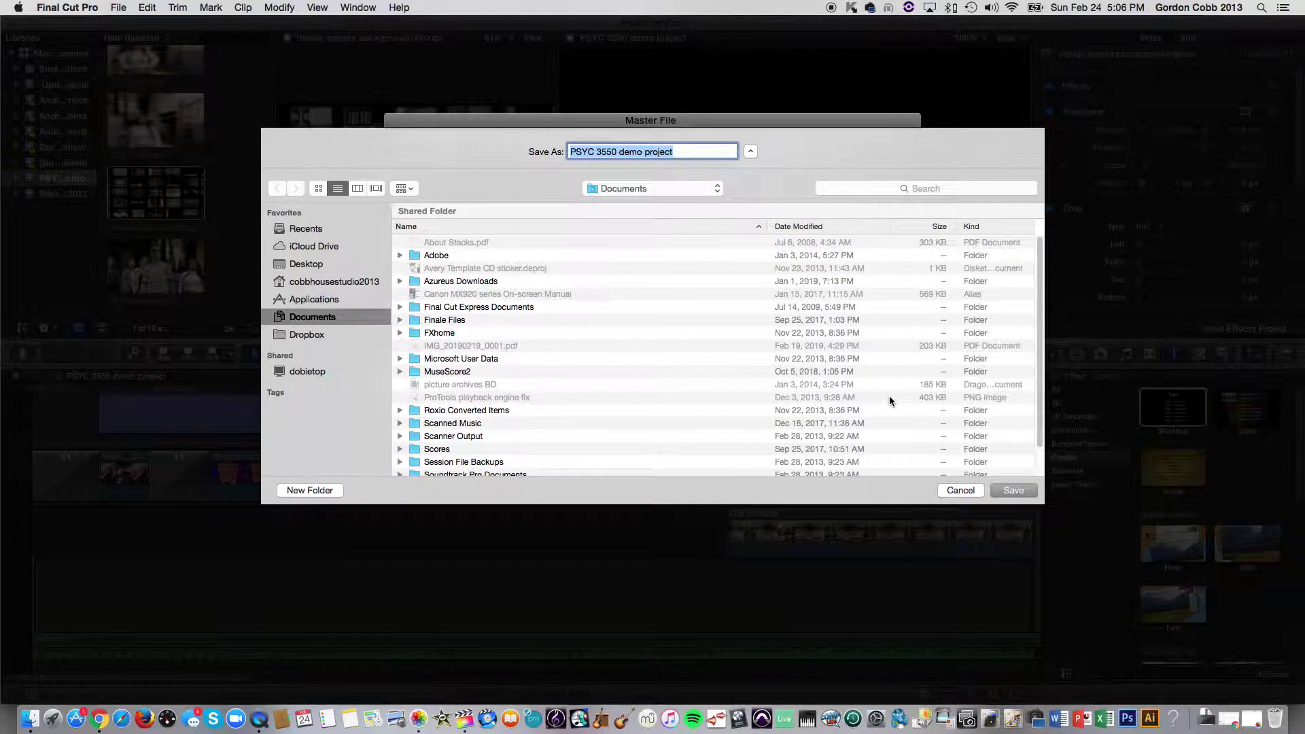
pyautogui.click(693, 156)
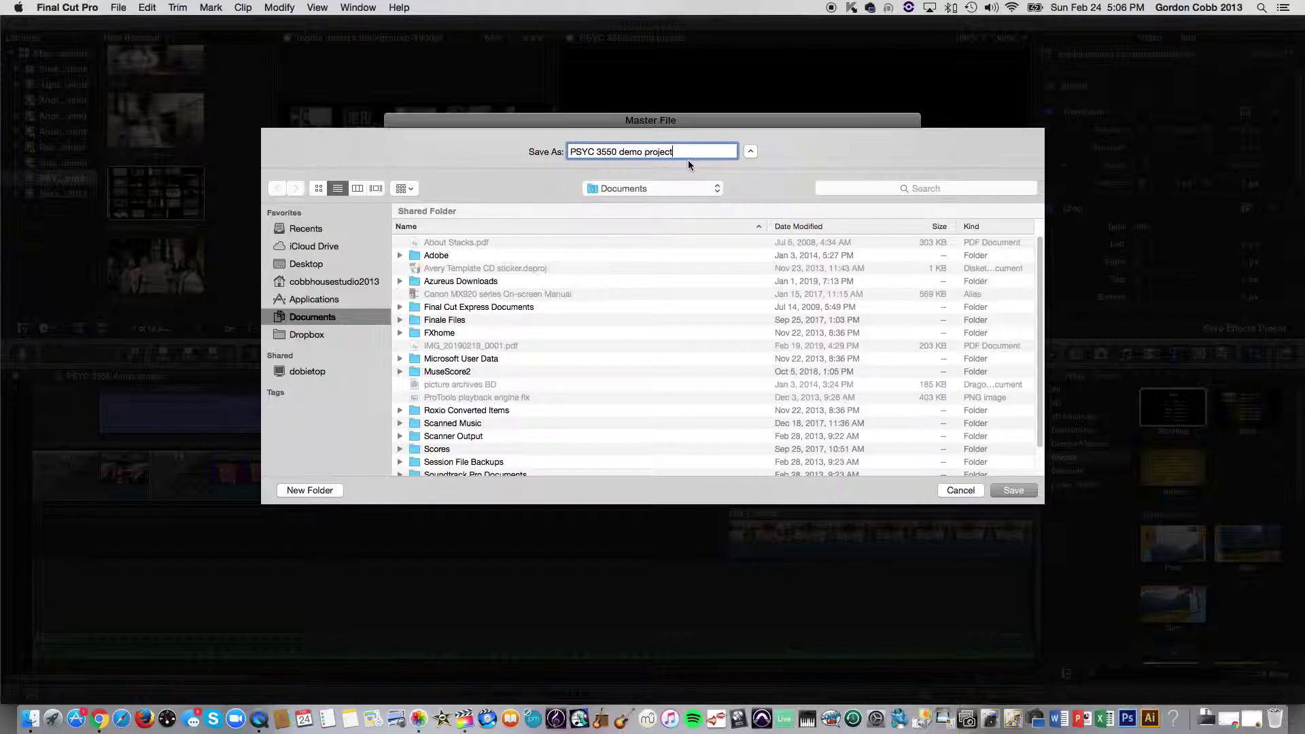
pyautogui.write('cut1')
pyautogui.click(317, 265)
pyautogui.click(1019, 486)
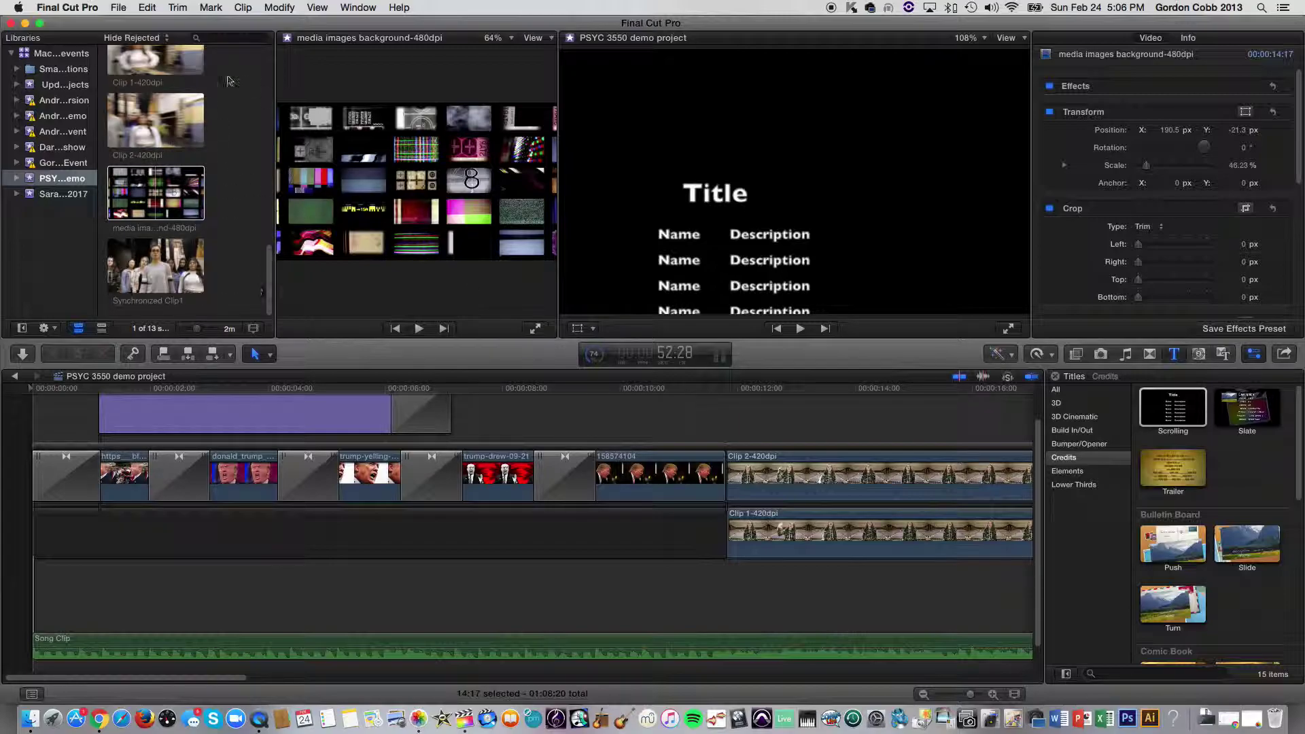
# Check which commands are available for the media images background-480dpi clip in the browser
pyautogui.click(251, 140)
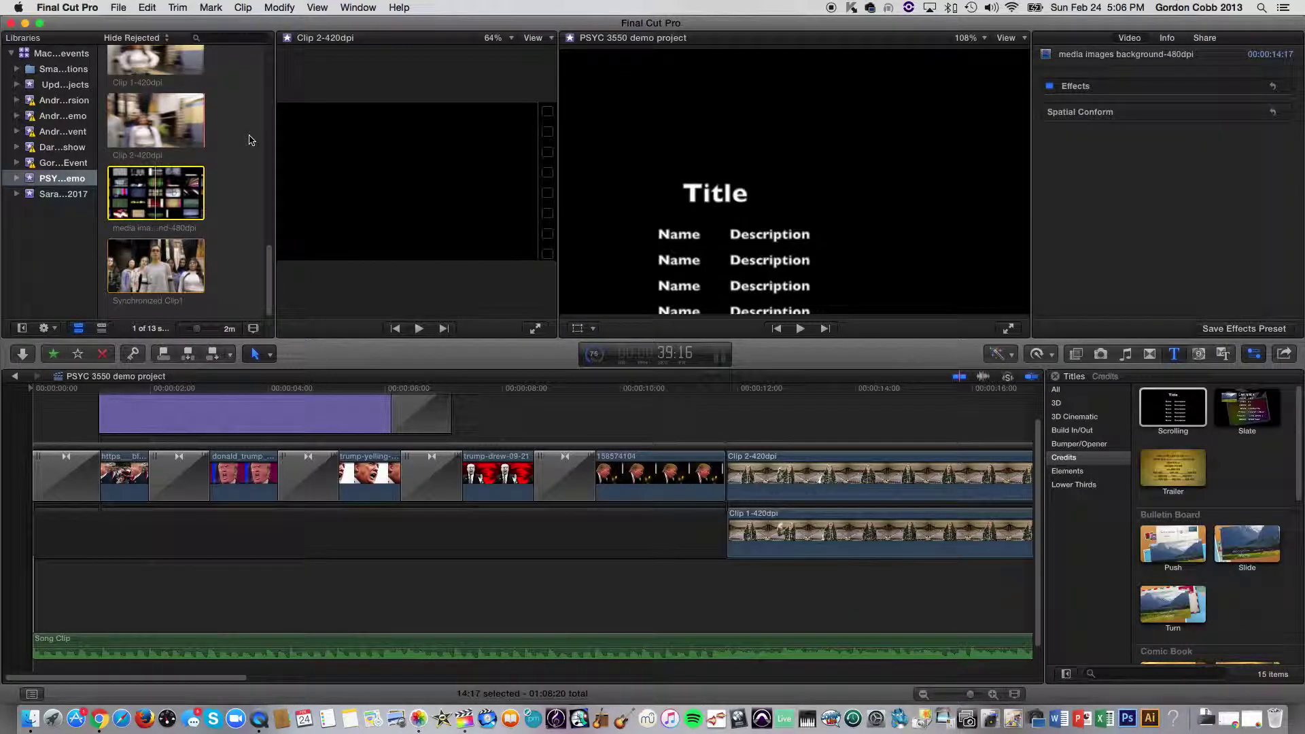
pyautogui.rightClick(185, 200)
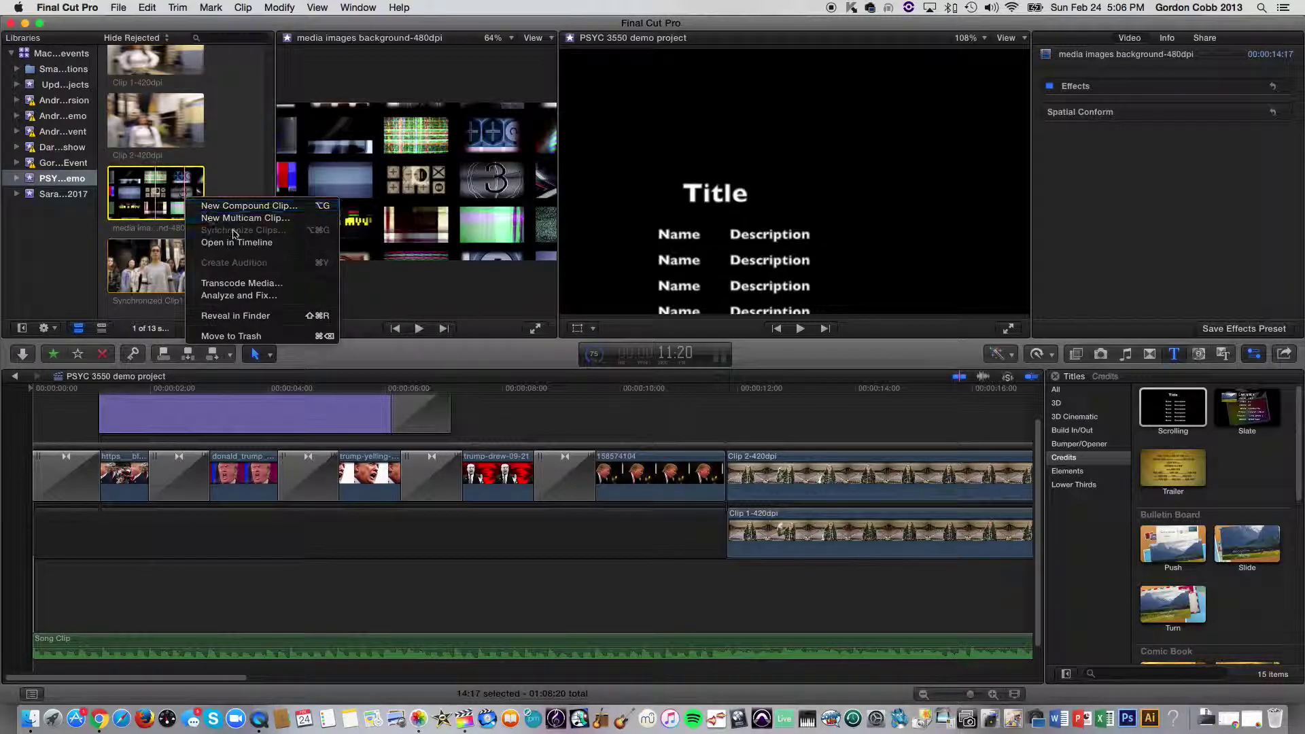
pyautogui.click(233, 153)
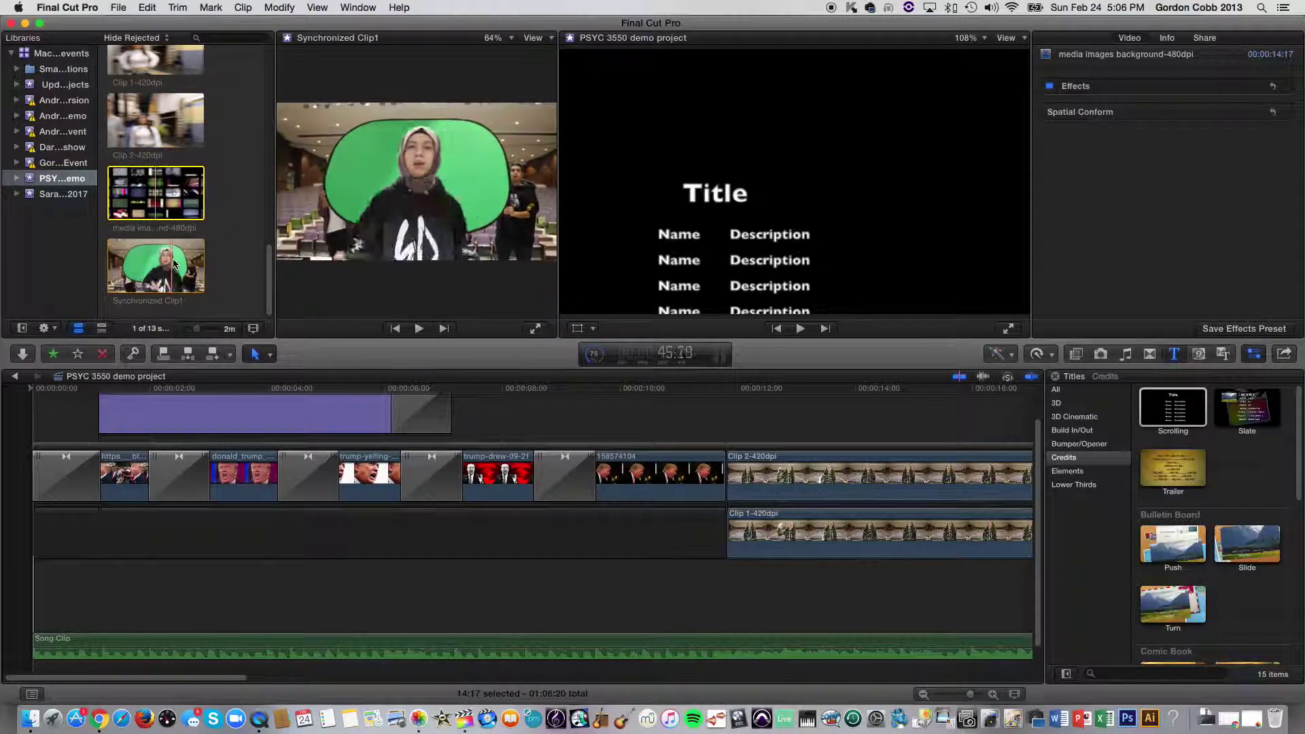
# Return to the parent project timeline and reopen Synchronized Clip1 to view its layered contents
pyautogui.click(266, 524)
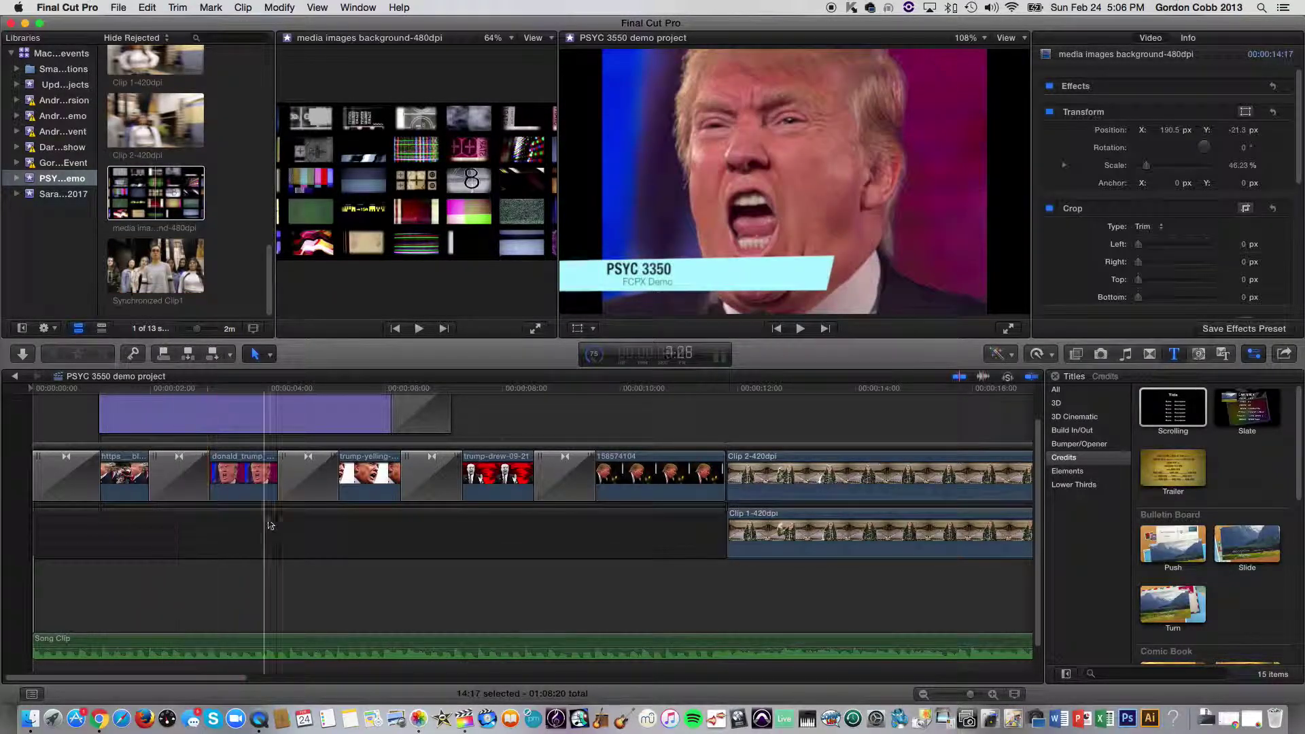
pyautogui.click(15, 376)
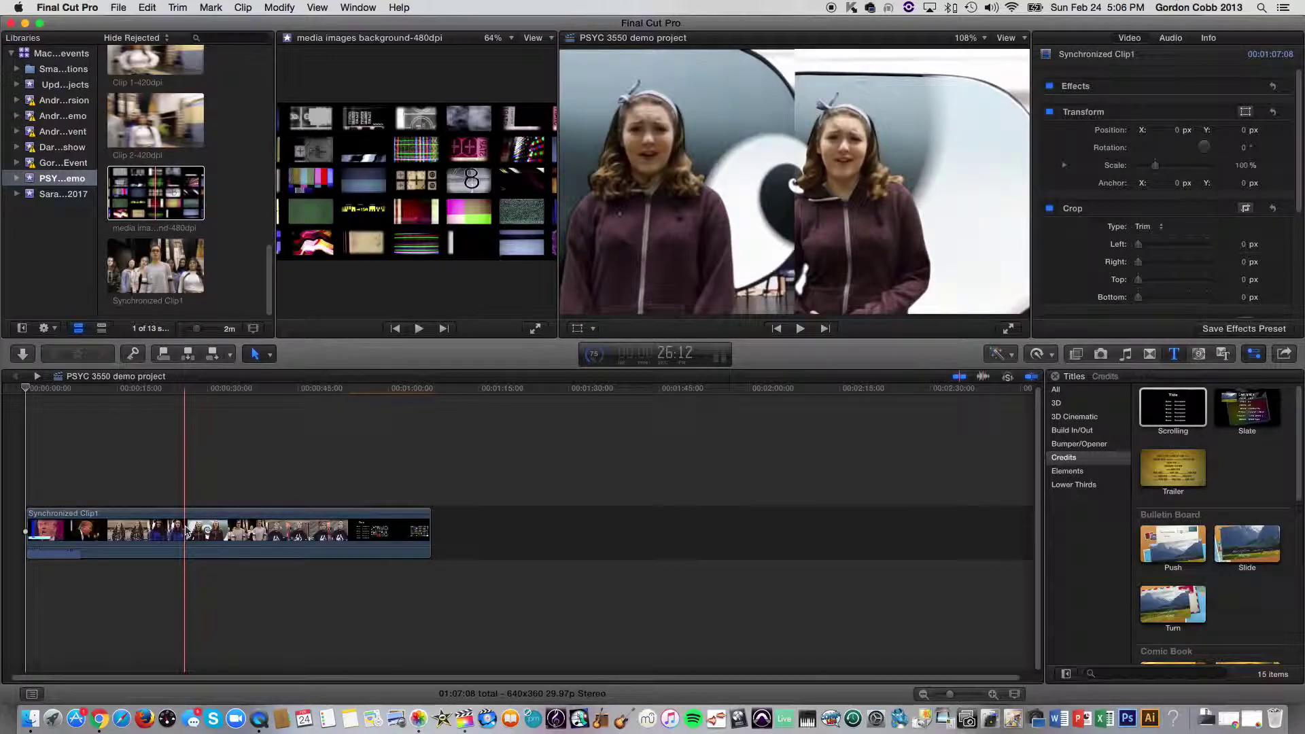
pyautogui.rightClick(185, 529)
pyautogui.click(237, 529)
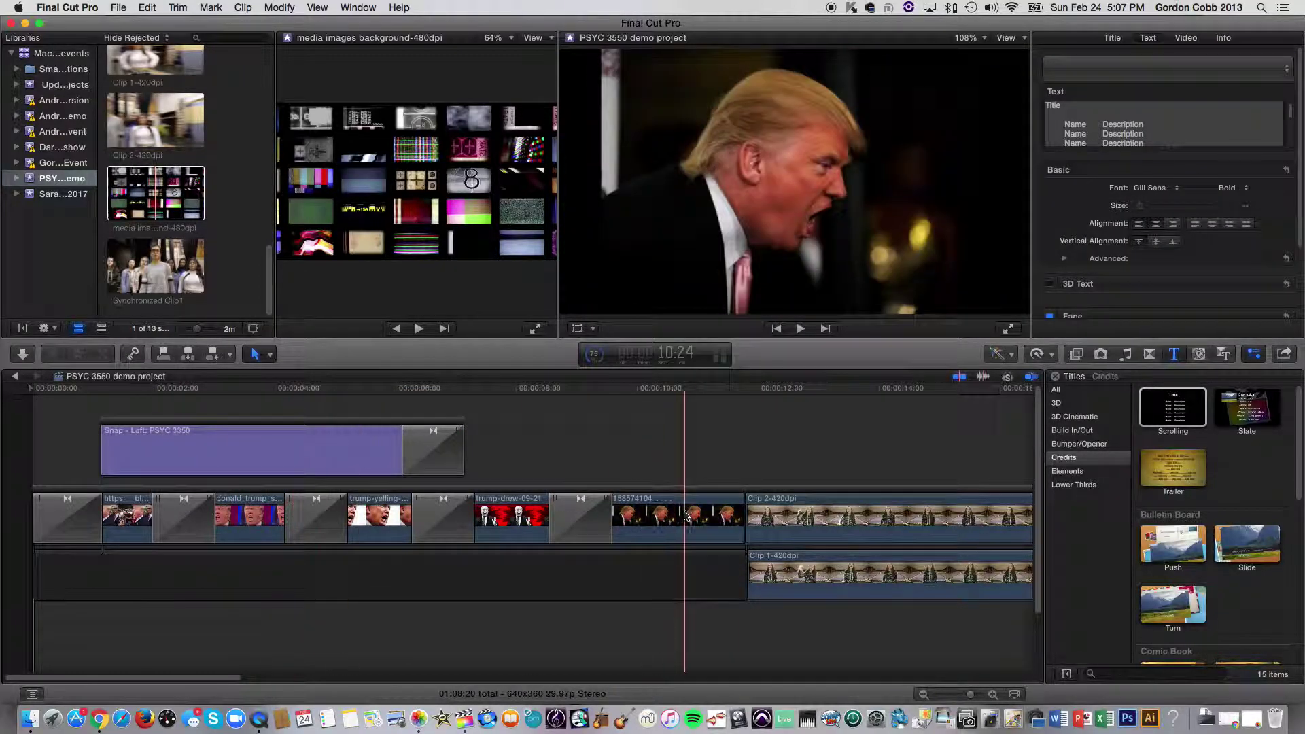
# Fit the whole timeline in view and examine Clip 2-420dpi's on-screen Transform and Crop controls
pyautogui.click(857, 390)
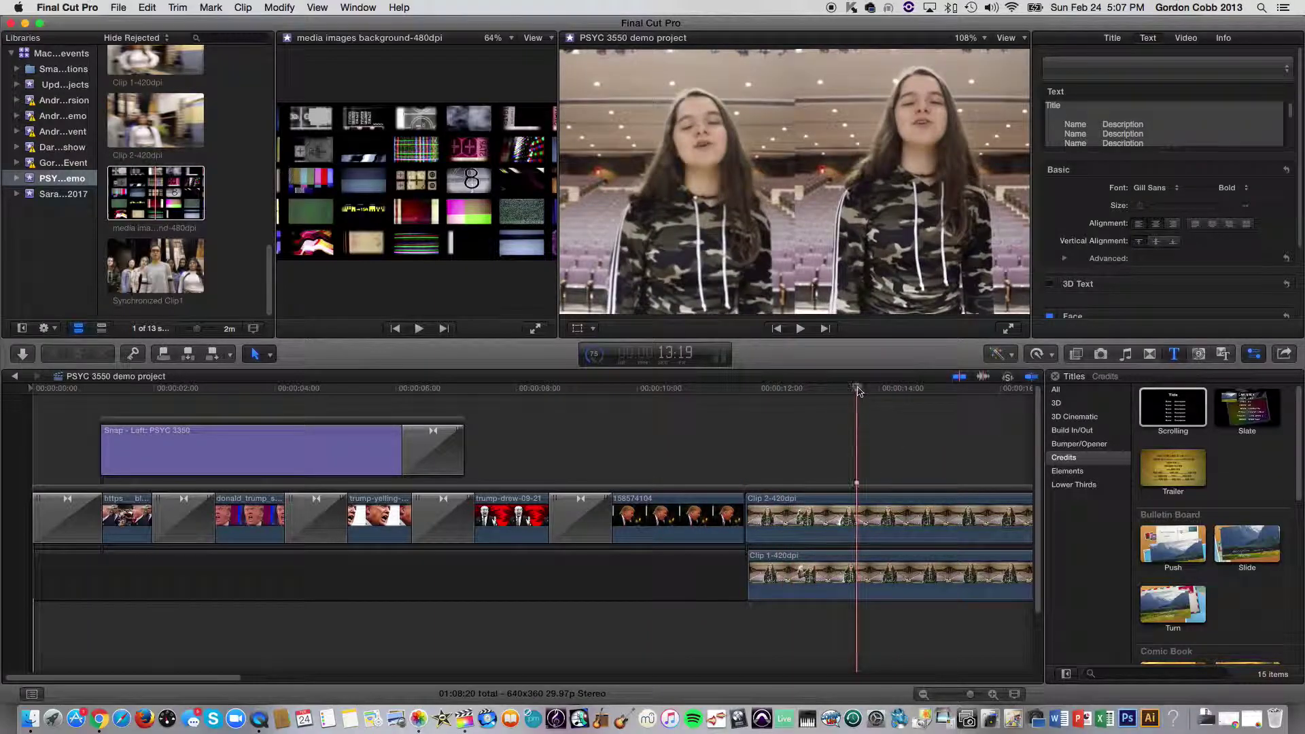
pyautogui.hotkey('shift', 'z')
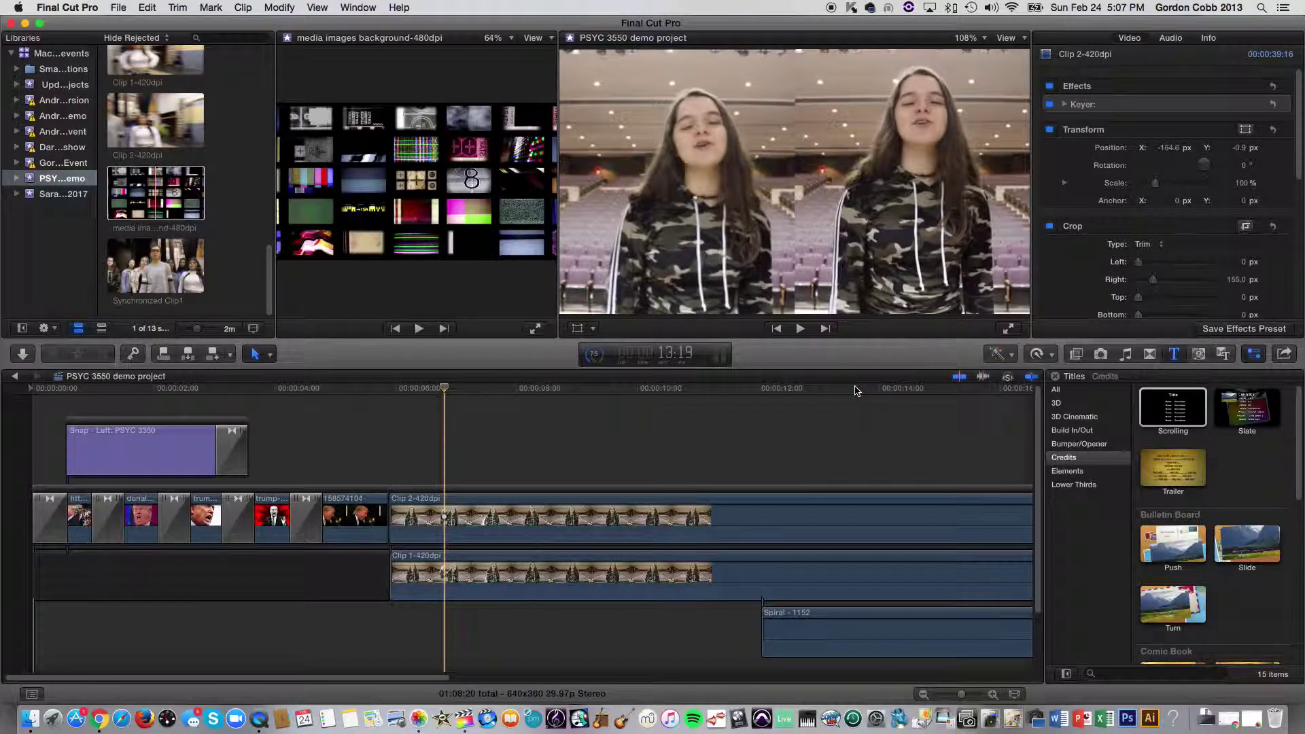
pyautogui.click(578, 330)
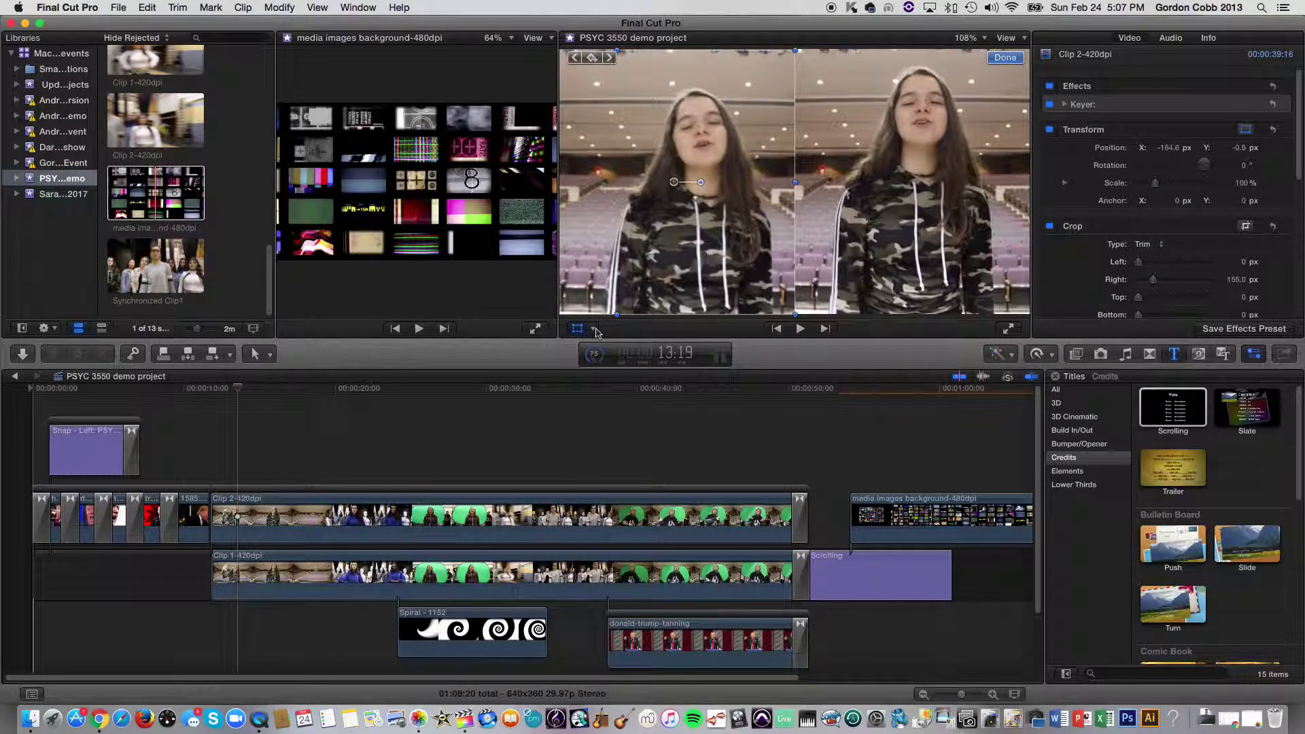
pyautogui.click(594, 330)
pyautogui.click(621, 361)
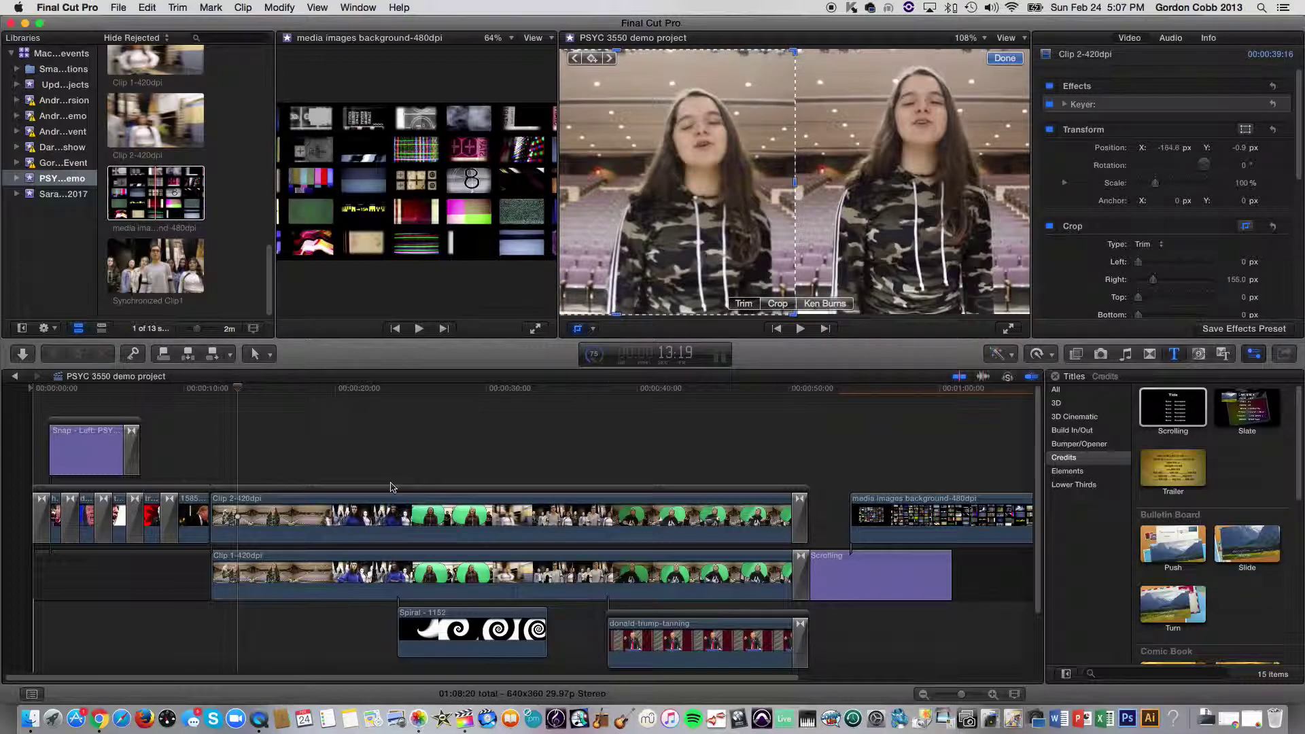
pyautogui.click(460, 389)
pyautogui.click(1012, 59)
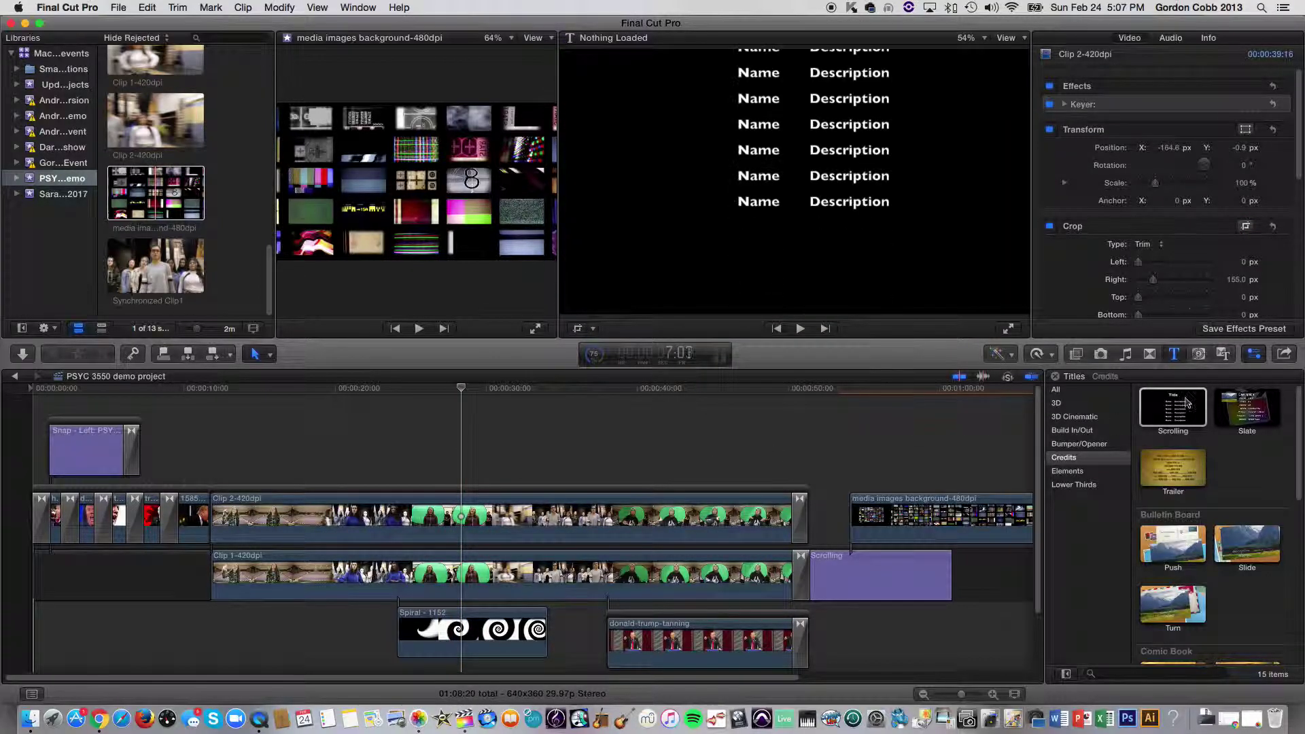
# Browse the Keying effects, the full set of transitions and the Lower Thirds titles
pyautogui.click(1075, 354)
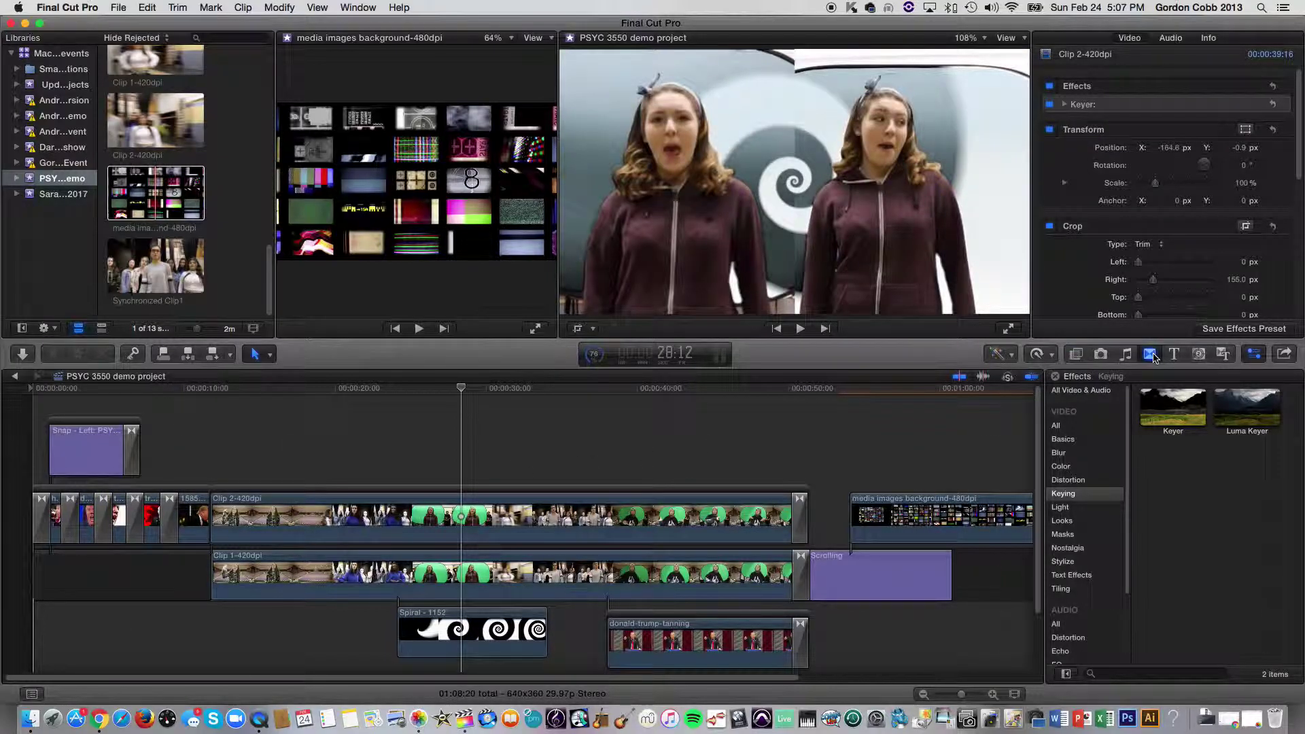
pyautogui.click(1153, 354)
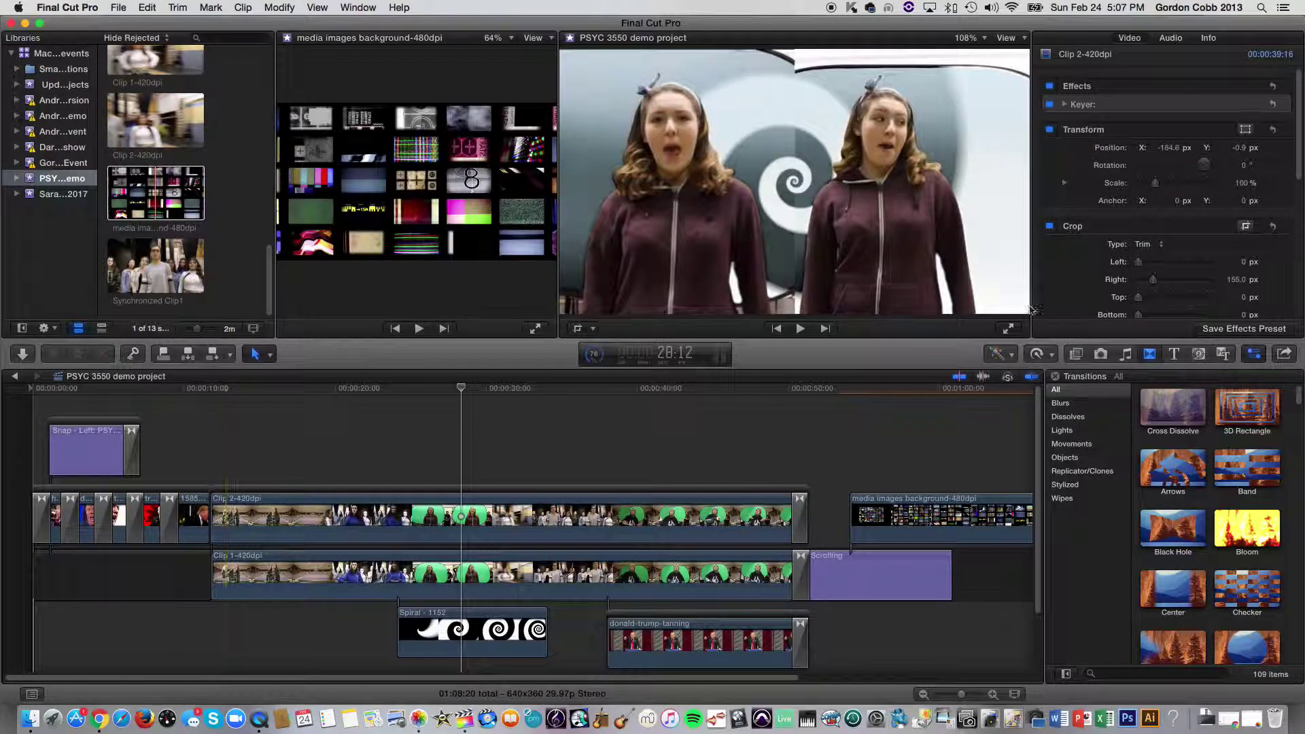
pyautogui.click(1172, 354)
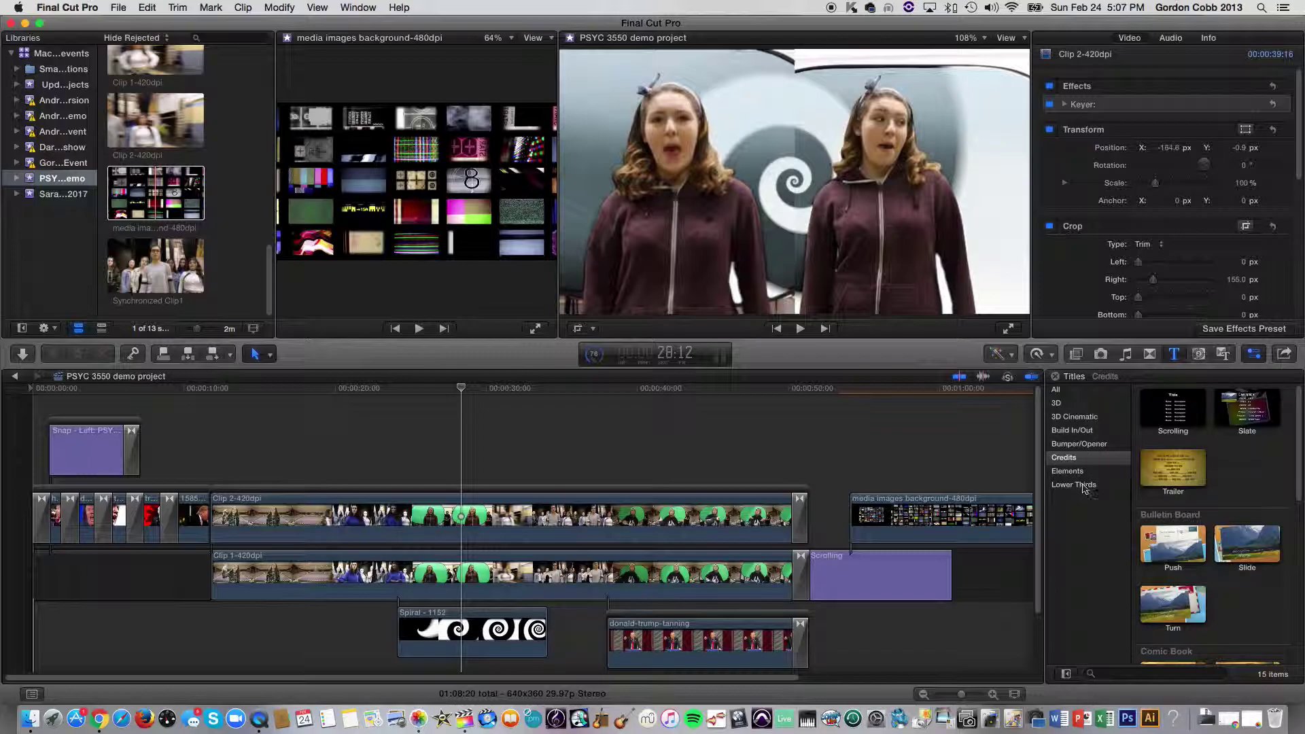
pyautogui.click(1084, 485)
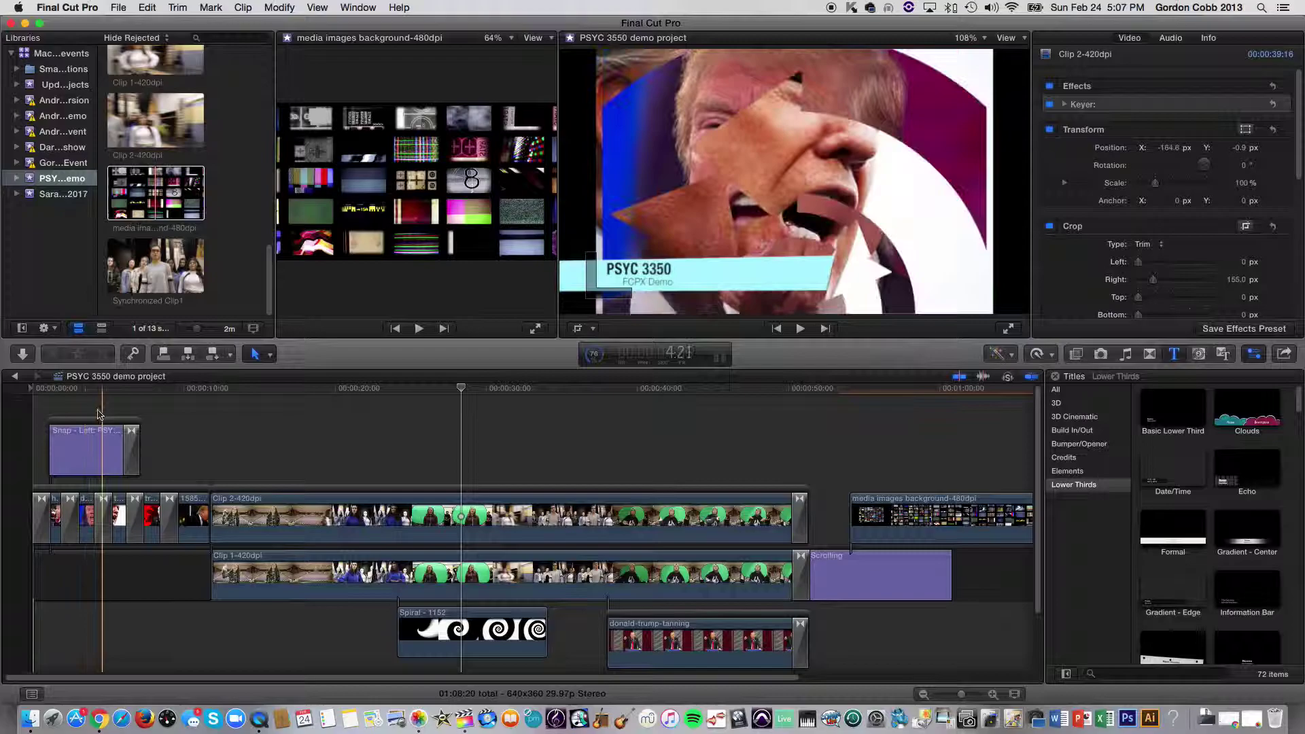
# Examine the text settings of the Snap - Left lower-third title and the Scrolling credits title
pyautogui.click(80, 447)
pyautogui.doubleClick(103, 448)
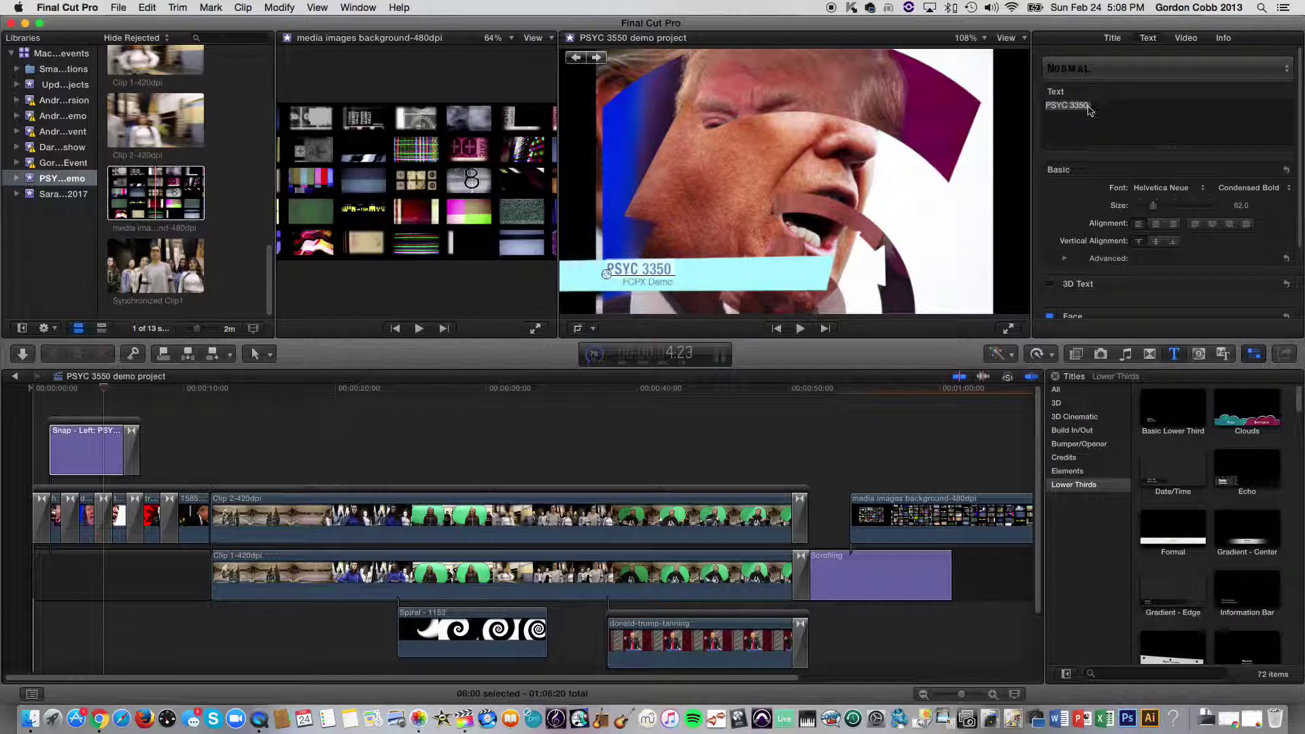
pyautogui.moveTo(673, 680); pyautogui.dragTo(765, 649)
pyautogui.click(747, 563)
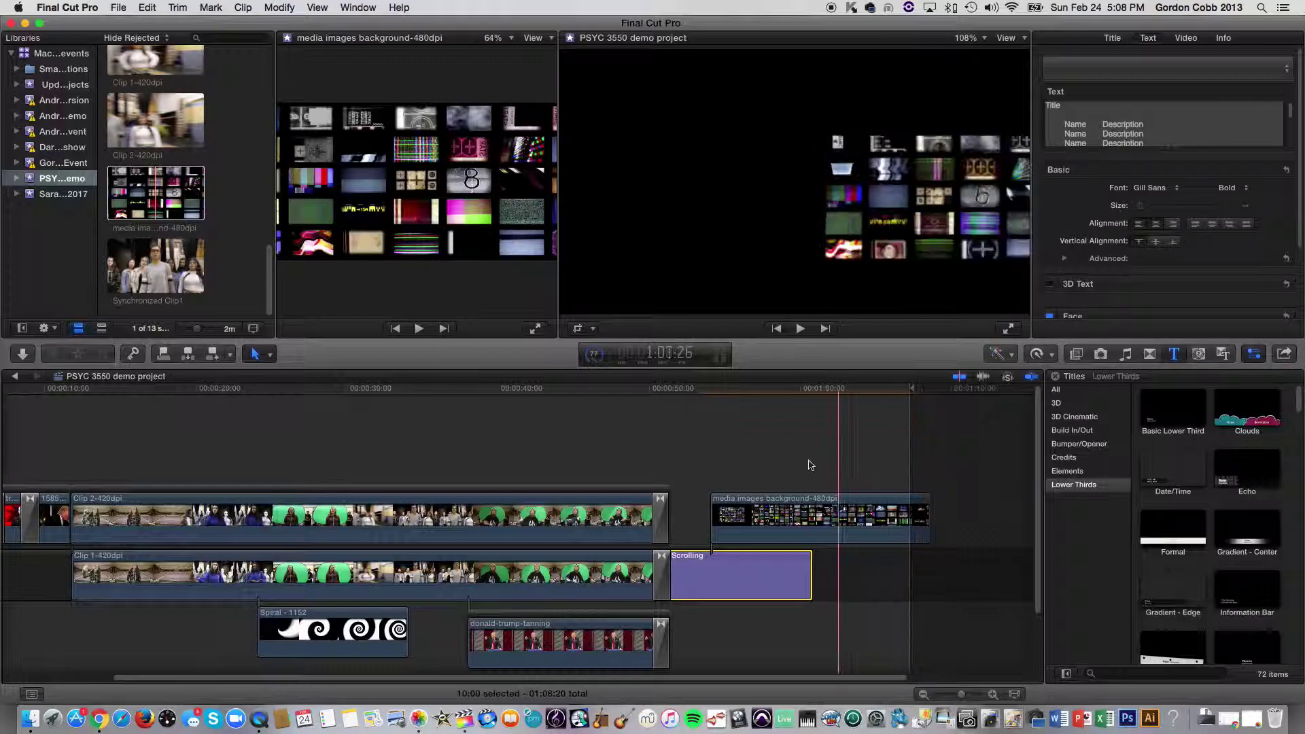
pyautogui.click(597, 438)
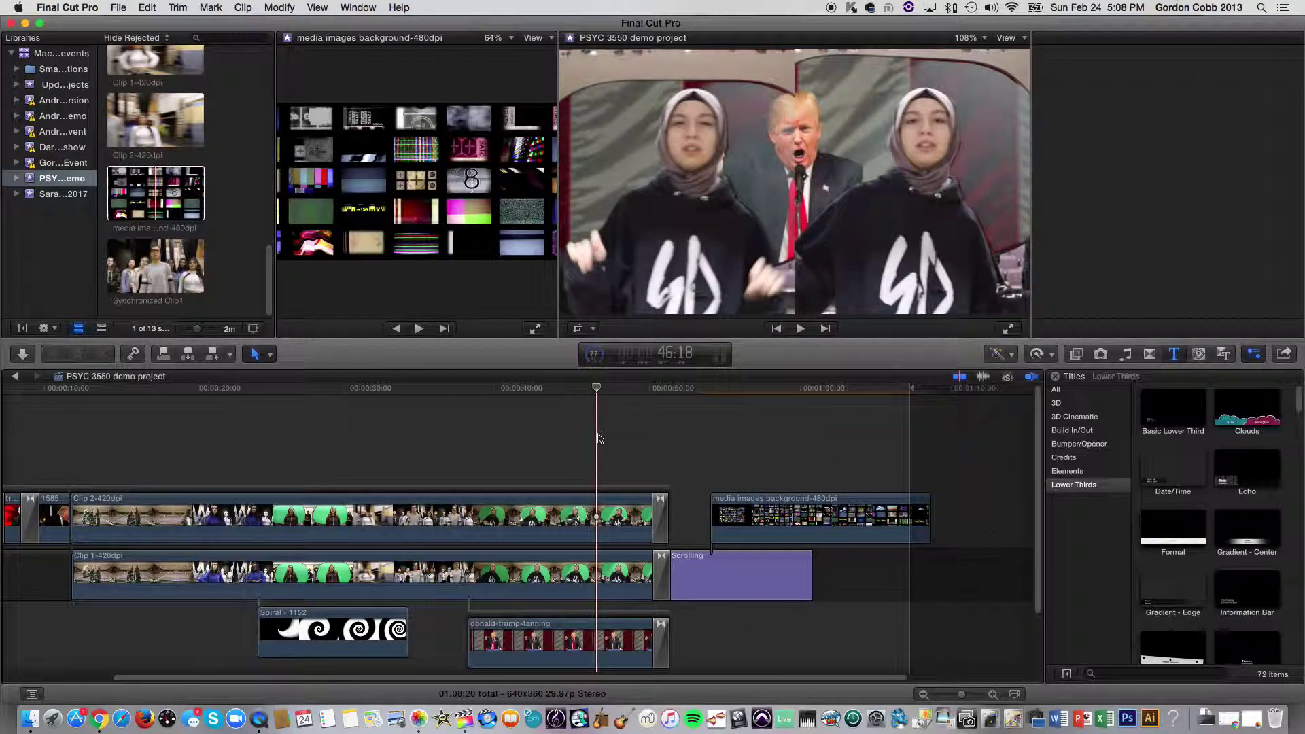